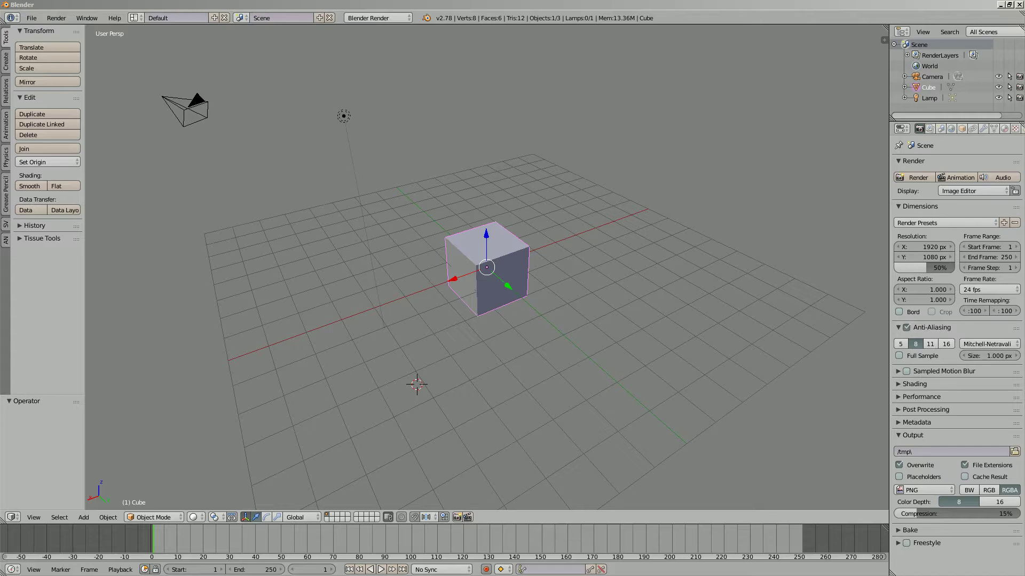
# Delete the default camera, lamp and cube so only the grid remains.
pyautogui.moveTo(481, 320); pyautogui.dragTo(406, 325, button='middle')
pyautogui.press('a')
pyautogui.press('a')
pyautogui.press('Delete')
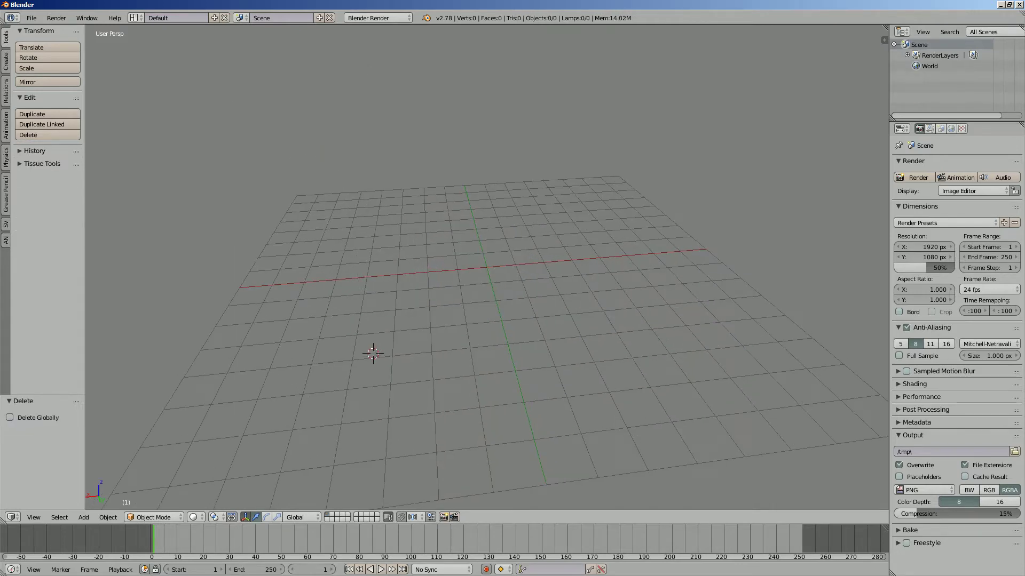
# Switch to the Compositing layout, merge the image editor into the 3D view, and create a Sverchok node tree.
pyautogui.click(134, 18)
pyautogui.click(153, 54)
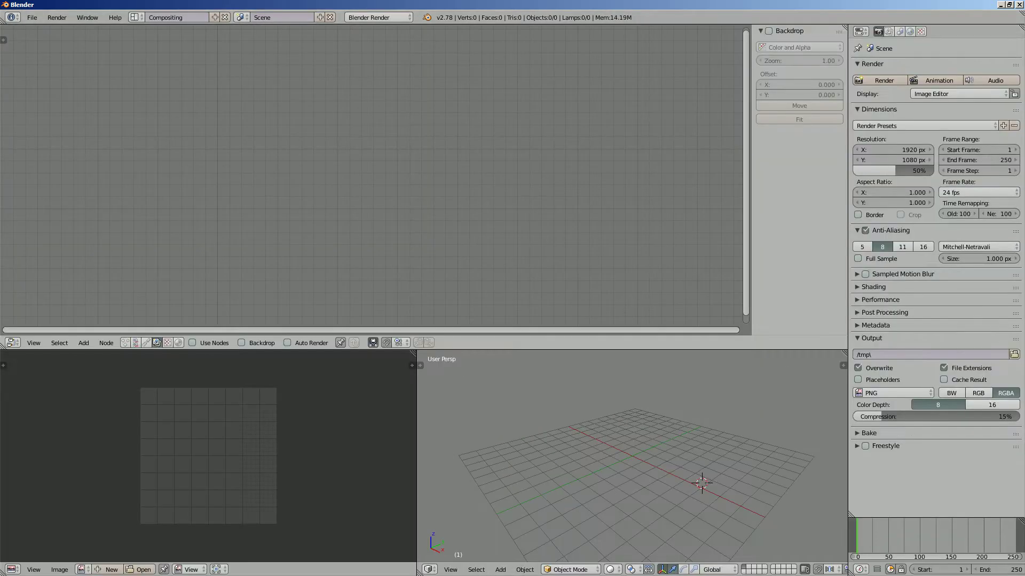
pyautogui.click(135, 343)
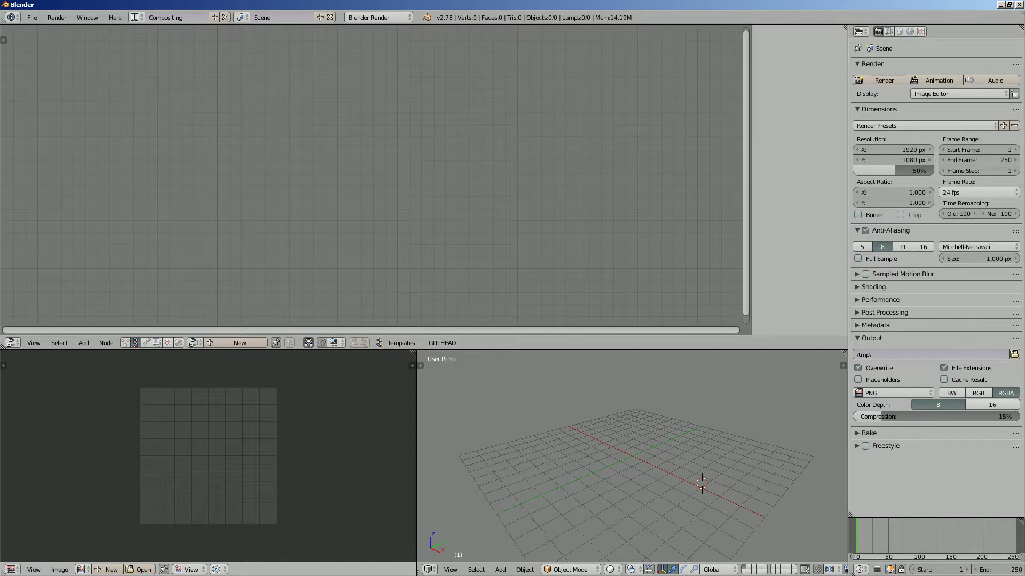
pyautogui.moveTo(420, 365); pyautogui.dragTo(213, 384)
pyautogui.scroll(-3, 425, 463)
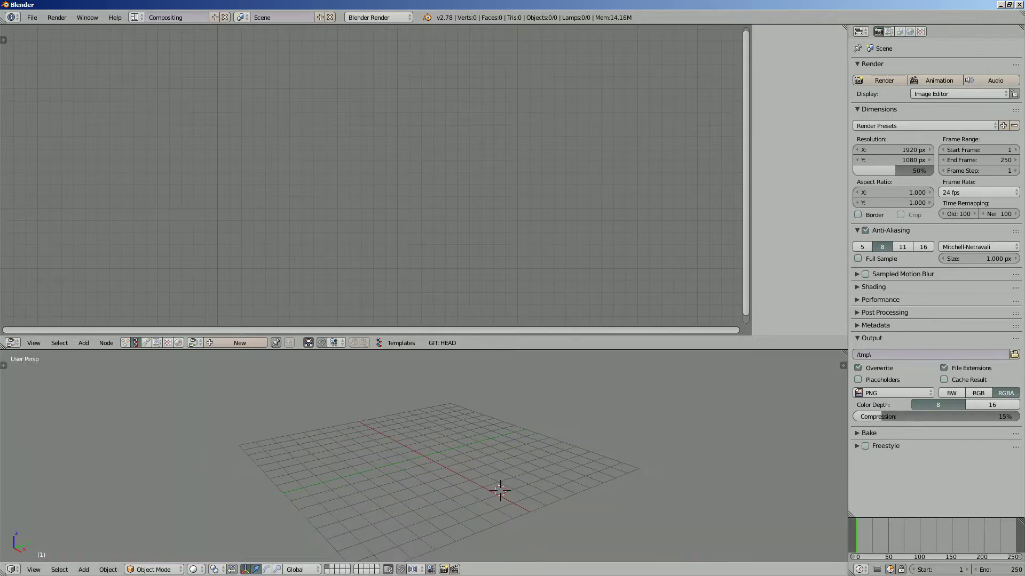
pyautogui.click(239, 343)
pyautogui.press('n')
# Add a Box node to the Sverchok tree.
pyautogui.hotkey('shift', 'a')
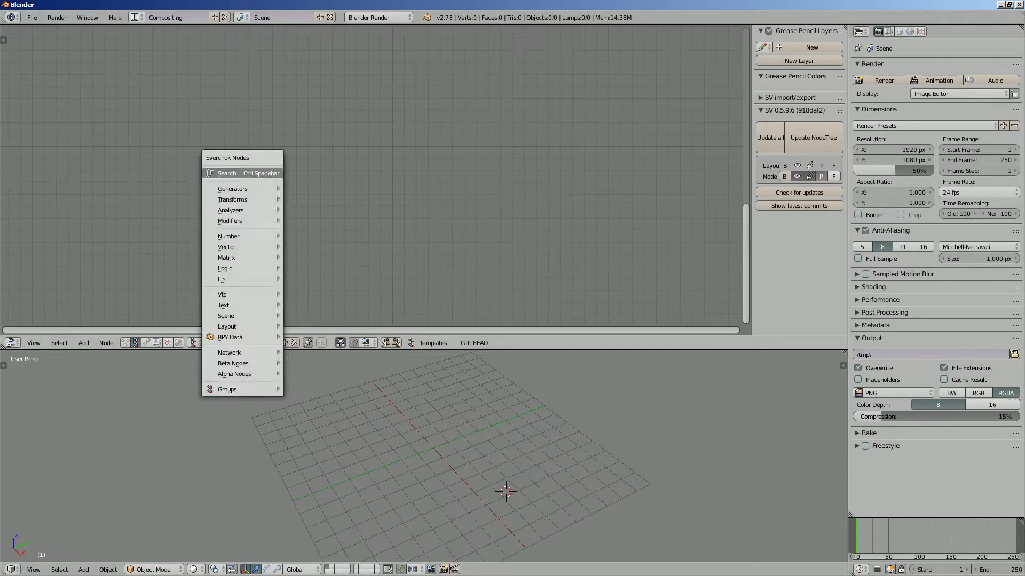
pyautogui.click(226, 172)
pyautogui.write('box')
pyautogui.press('Return')
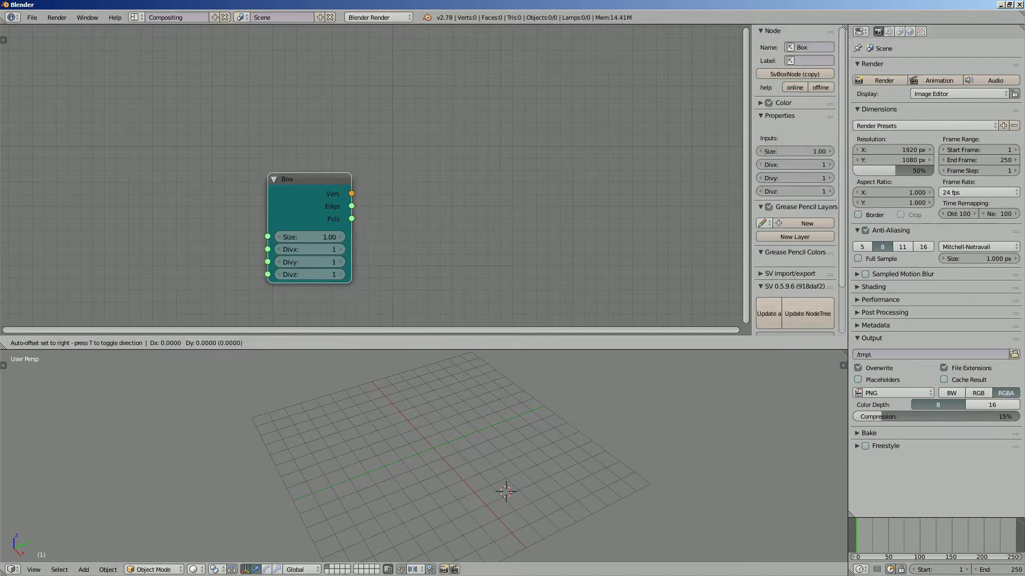
pyautogui.press('Return')
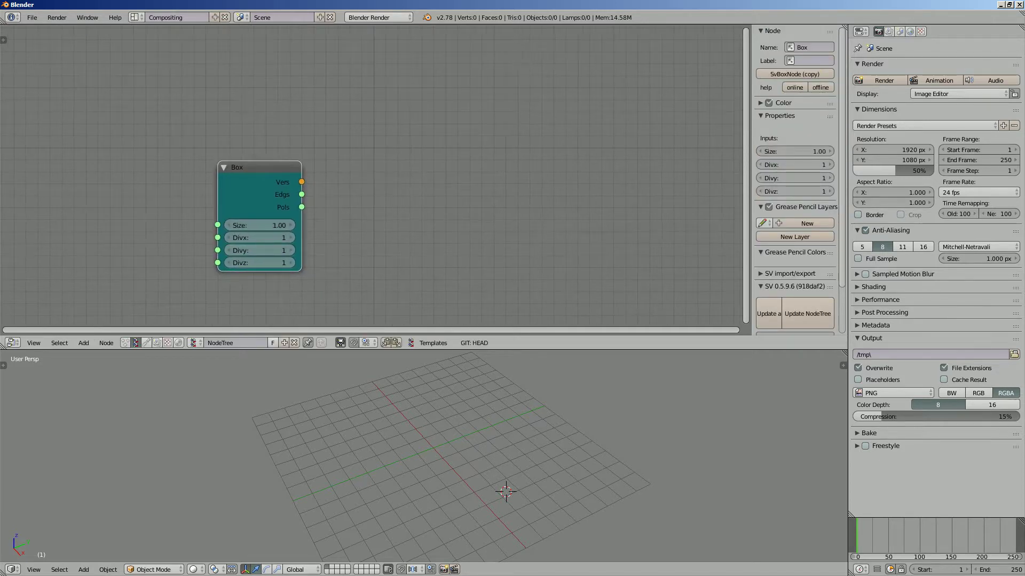
# Add a Viewer BMesh node and link Box Vers and Pols to its vertices and faces.
pyautogui.hotkey('shift', 'a')
pyautogui.click(373, 178)
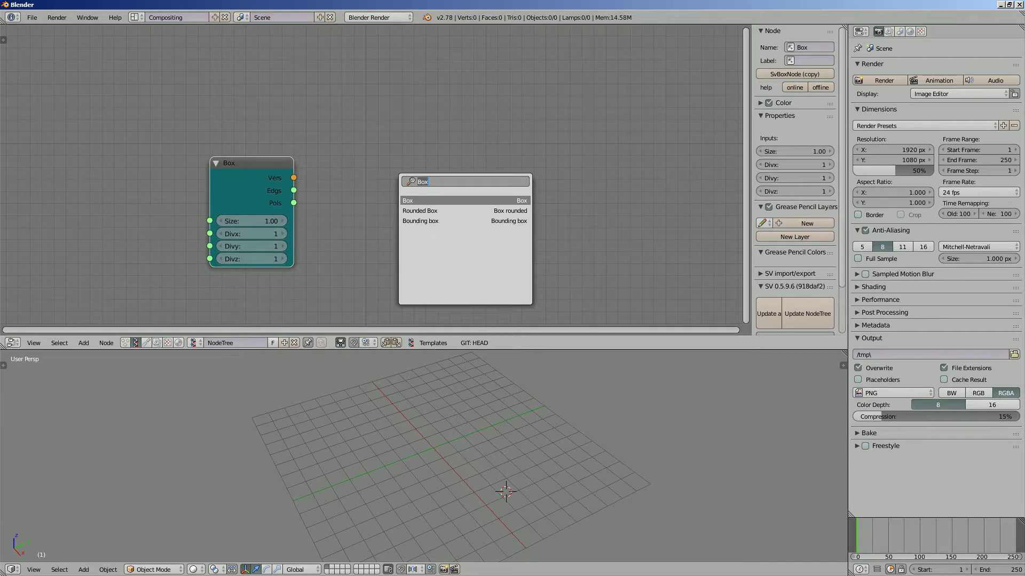
pyautogui.write('bme')
pyautogui.press('Return')
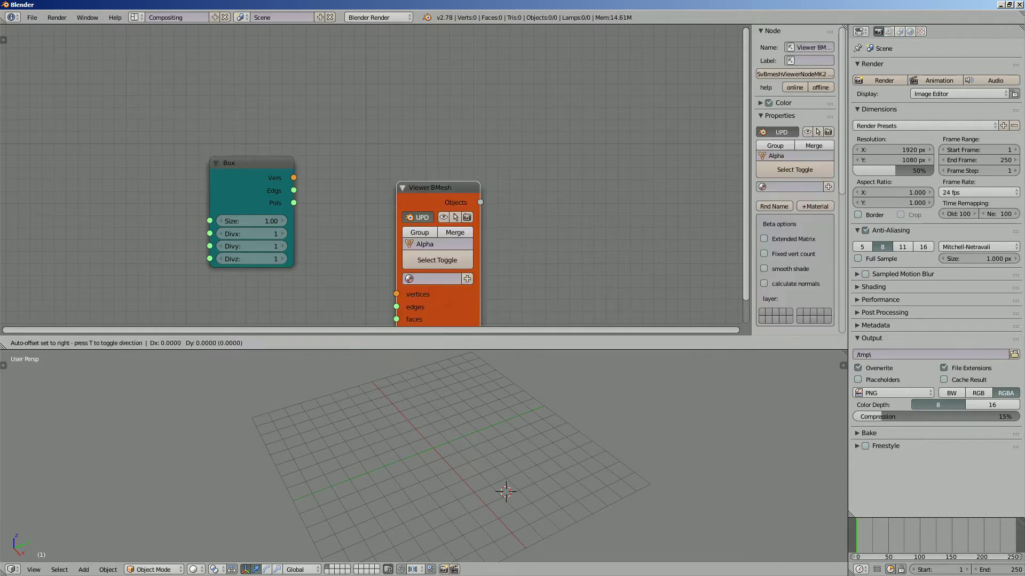
pyautogui.press('Return')
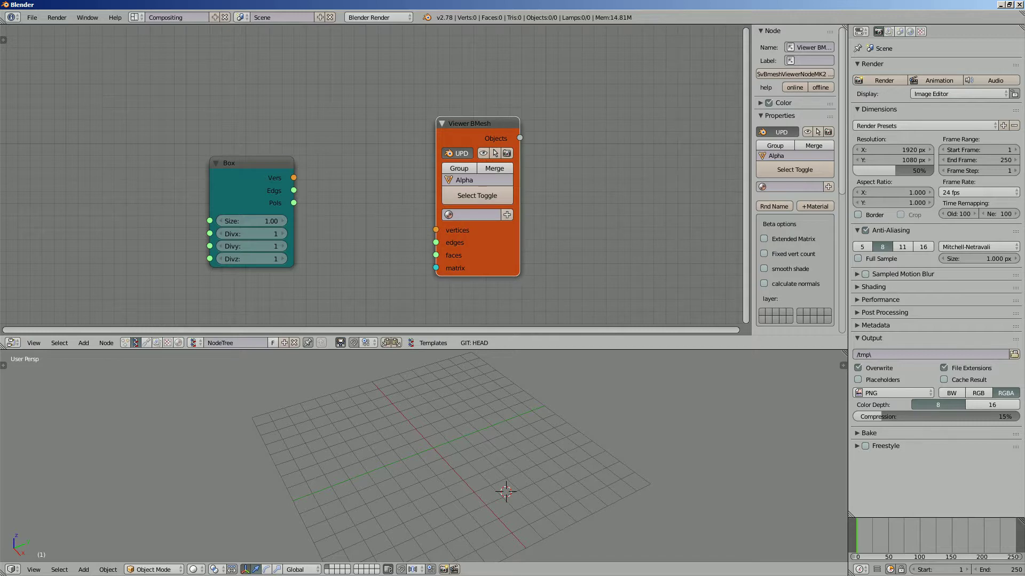
pyautogui.moveTo(294, 178); pyautogui.dragTo(436, 230)
pyautogui.moveTo(293, 203); pyautogui.dragTo(436, 256)
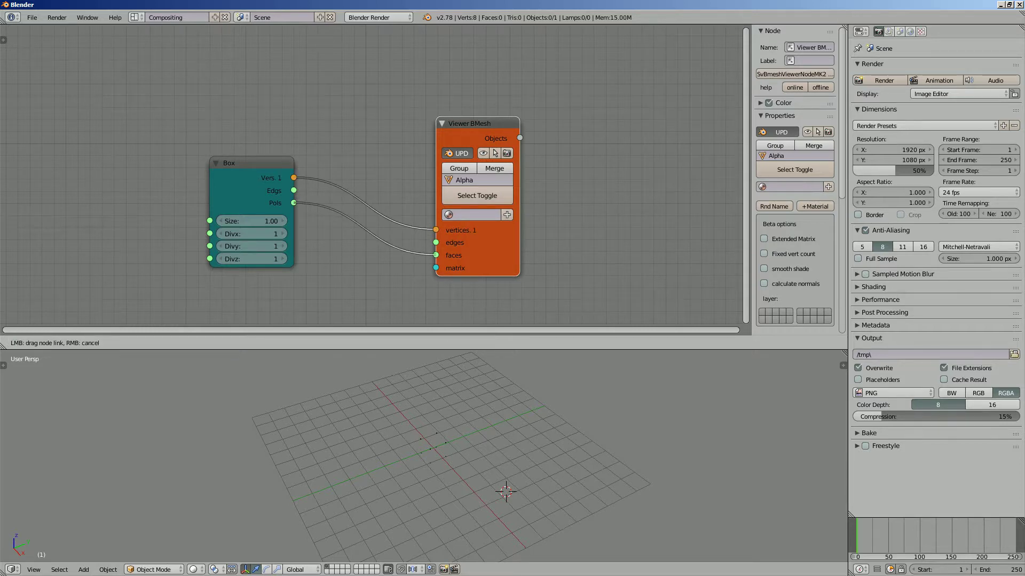
pyautogui.scroll(4, 425, 456)
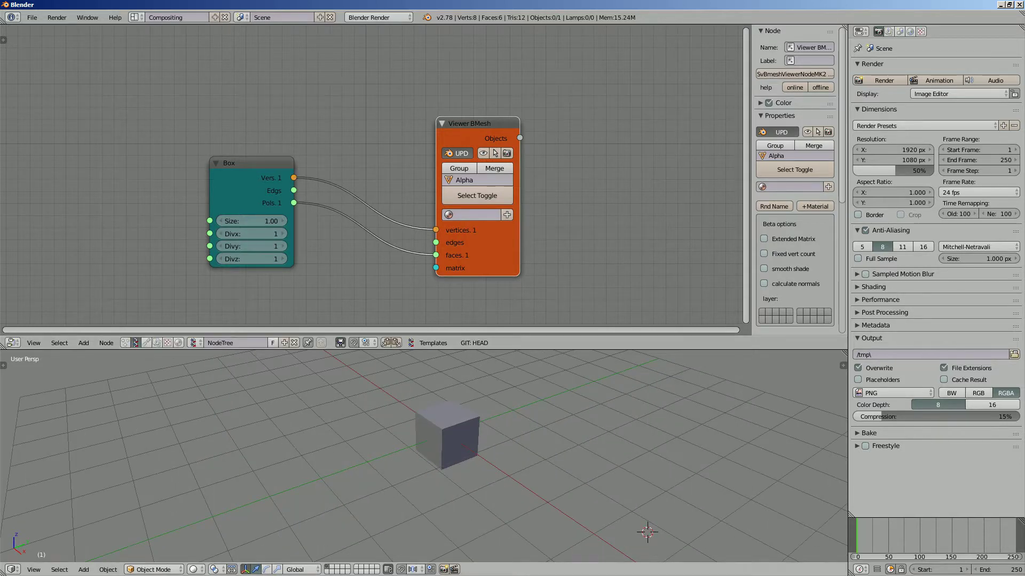
# Set the Box size to 2.20 and spread the Box and Viewer BMesh nodes apart.
pyautogui.moveTo(251, 221); pyautogui.dragTo(283, 221)
pyautogui.moveTo(480, 453); pyautogui.dragTo(565, 459, button='middle')
pyautogui.scroll(1, 400, 307)
pyautogui.moveTo(240, 150); pyautogui.dragTo(189, 154)
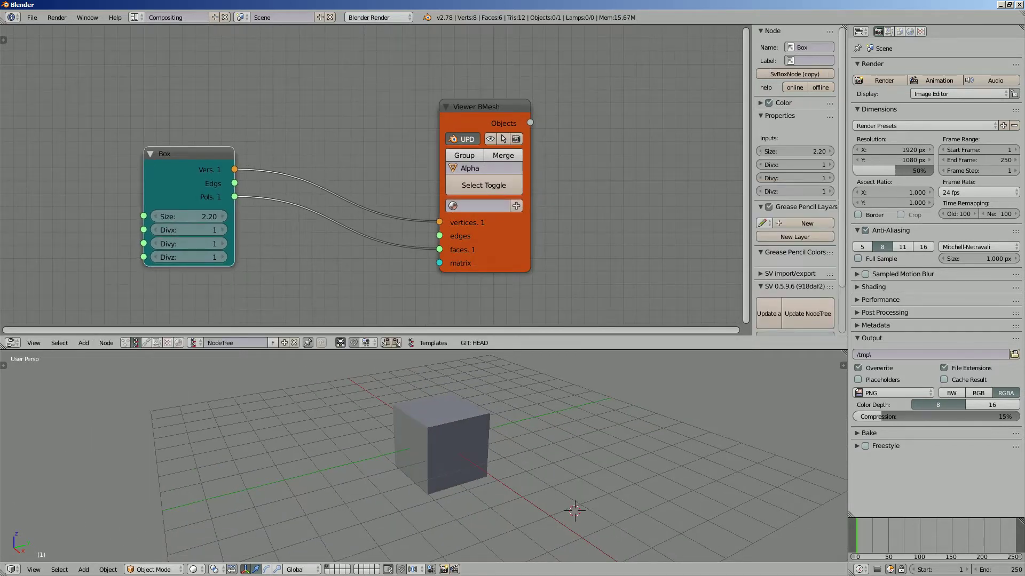
pyautogui.moveTo(480, 106); pyautogui.dragTo(530, 109)
# Add a Scripted Node Lite loaded with the Voronoi 3D template.
pyautogui.hotkey('shift', 'a')
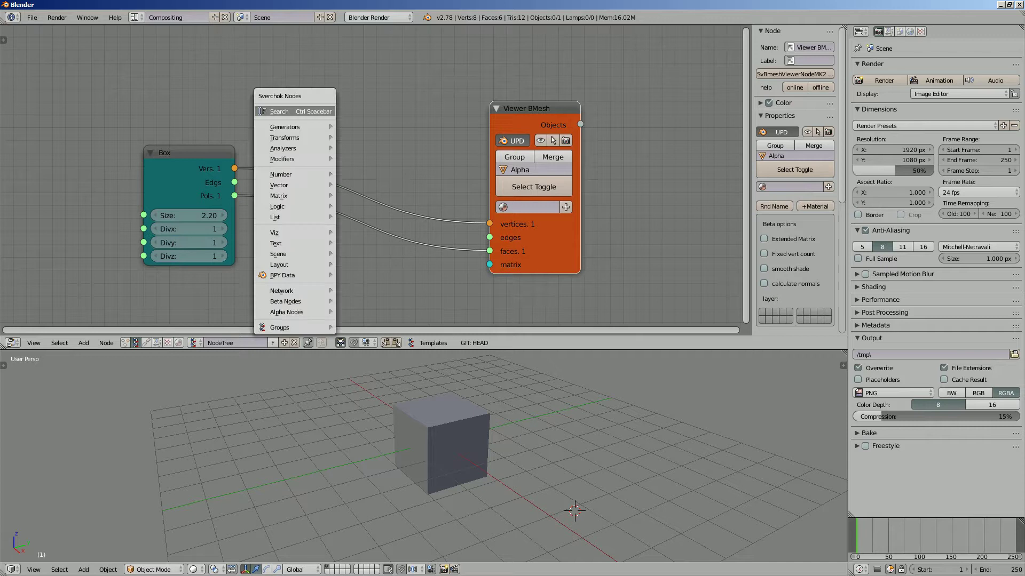
pyautogui.click(288, 95)
pyautogui.write('scrip')
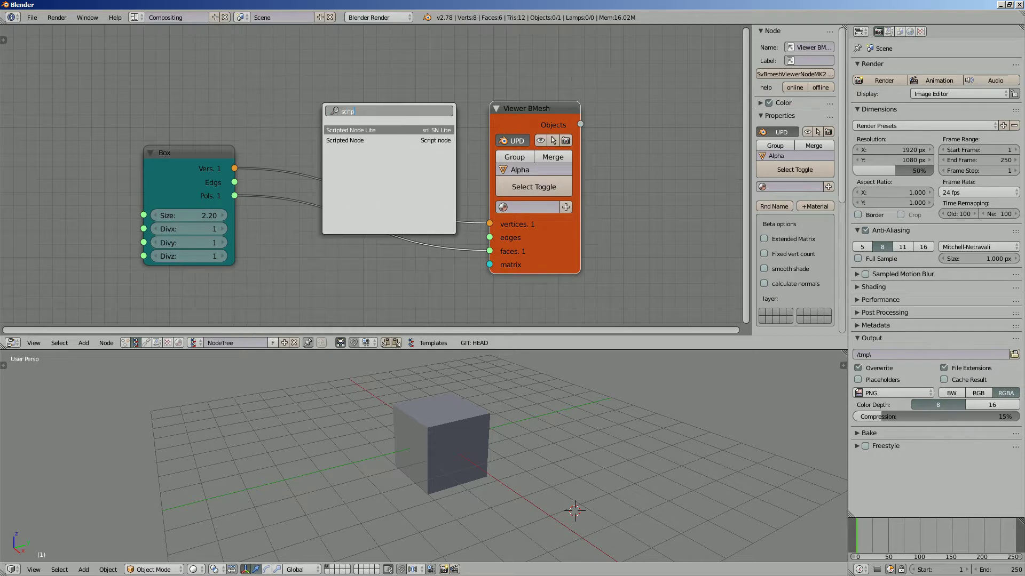
pyautogui.press('Return')
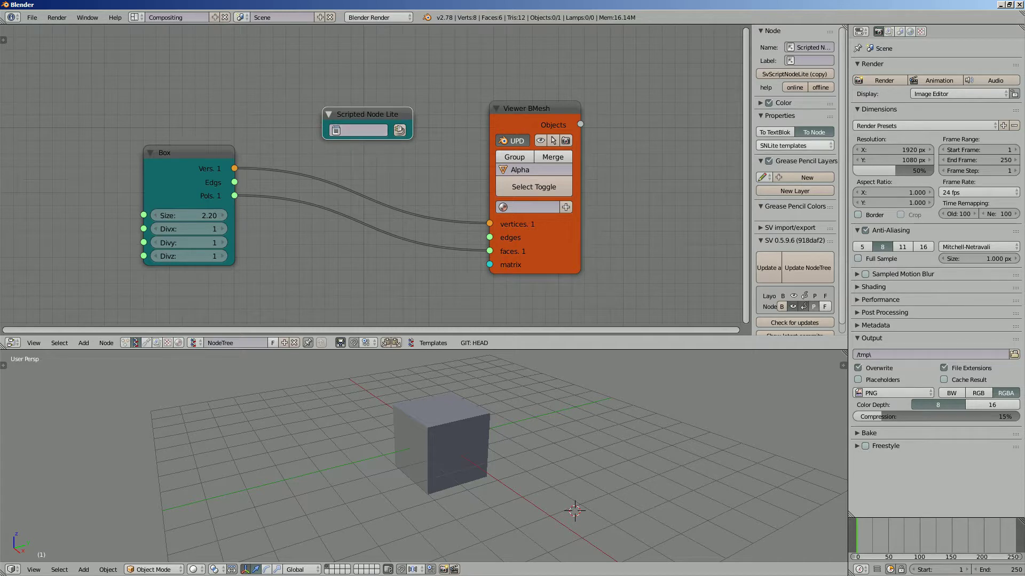
pyautogui.click(794, 145)
pyautogui.click(786, 318)
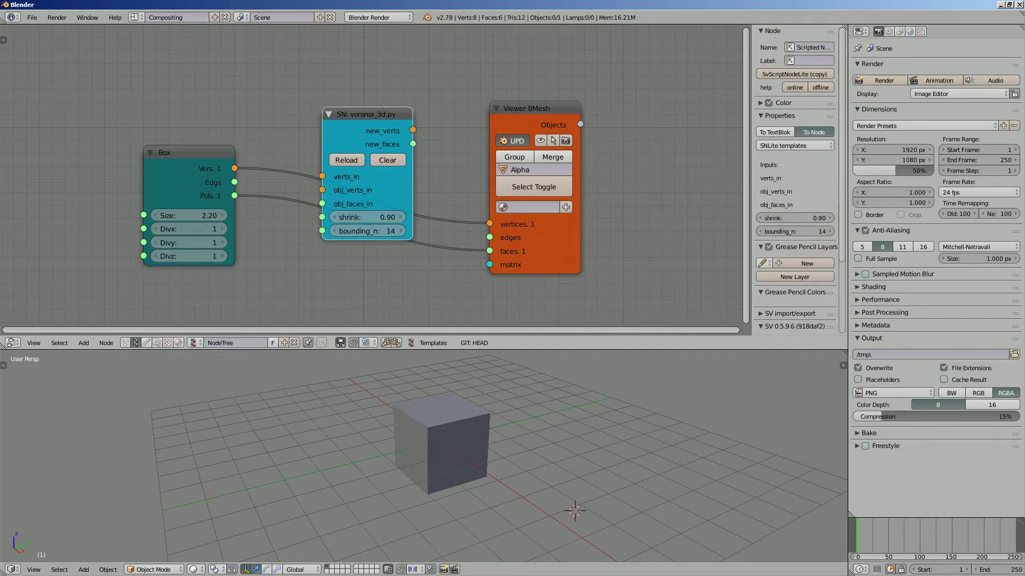
pyautogui.moveTo(368, 106); pyautogui.dragTo(366, 43)
# Link Box Vers/Pols to obj_verts_in/obj_faces_in and new_verts to the viewer's vertices.
pyautogui.moveTo(234, 168); pyautogui.dragTo(273, 149)
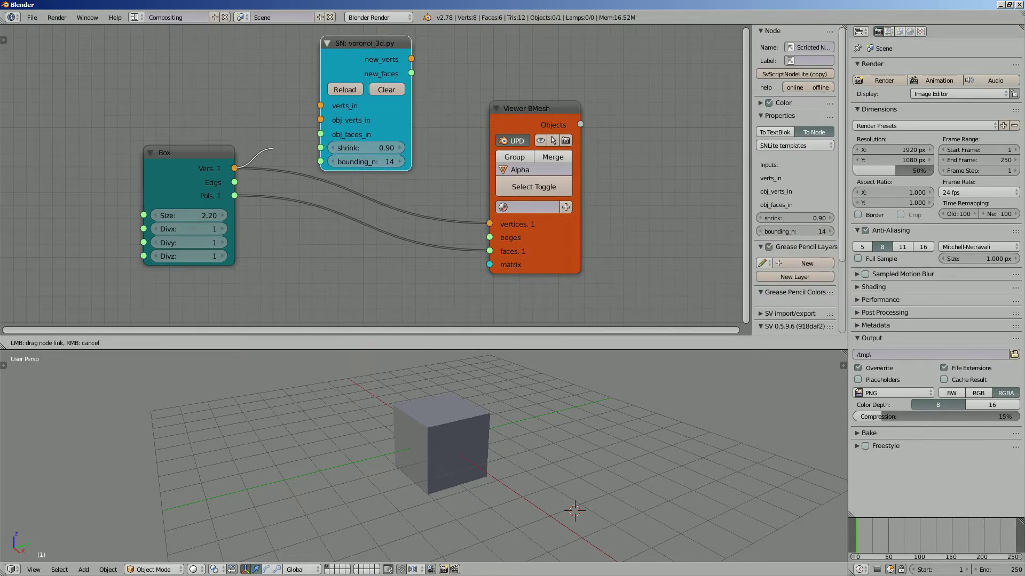
pyautogui.moveTo(320, 120); pyautogui.dragTo(320, 119)
pyautogui.moveTo(234, 195); pyautogui.dragTo(281, 168)
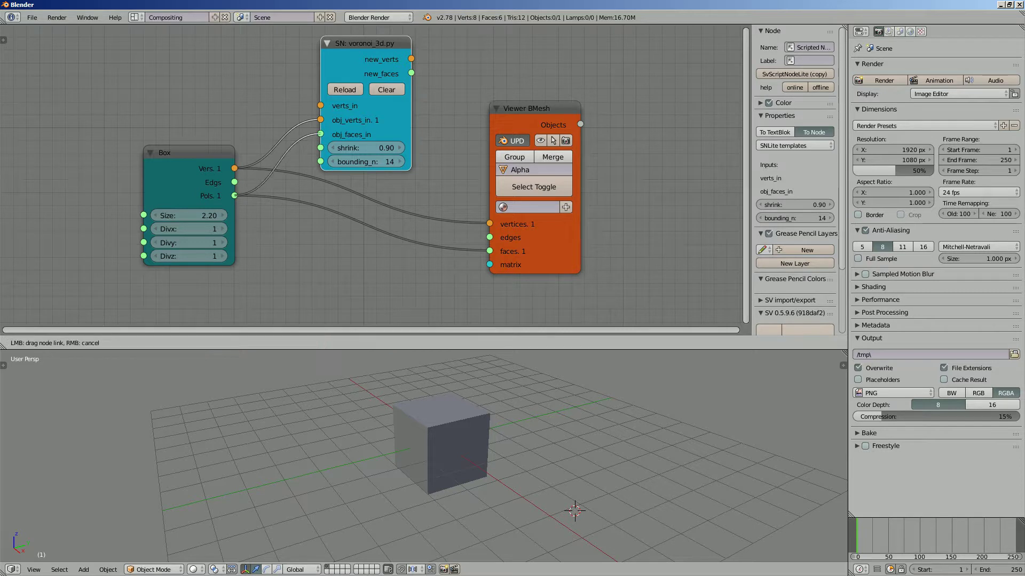
pyautogui.moveTo(320, 134); pyautogui.dragTo(320, 134)
pyautogui.moveTo(411, 58); pyautogui.dragTo(489, 251)
# Add a Random Vector MK2 node feeding the script's verts_in.
pyautogui.press('Home')
pyautogui.press('g')
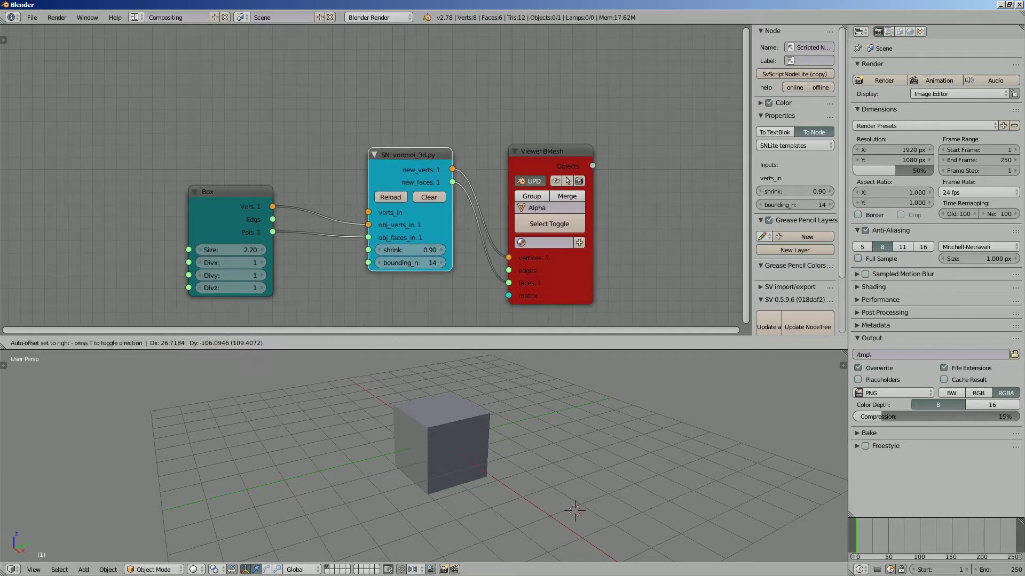
pyautogui.hotkey('alt', 'space')
pyautogui.write('random')
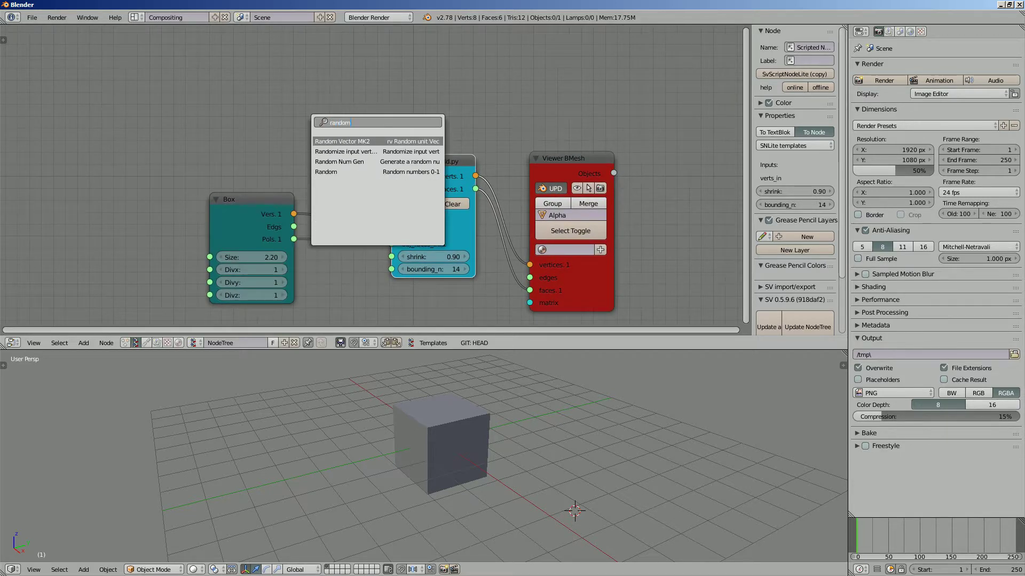
pyautogui.press('Down')
pyautogui.press('Up')
pyautogui.press('Return')
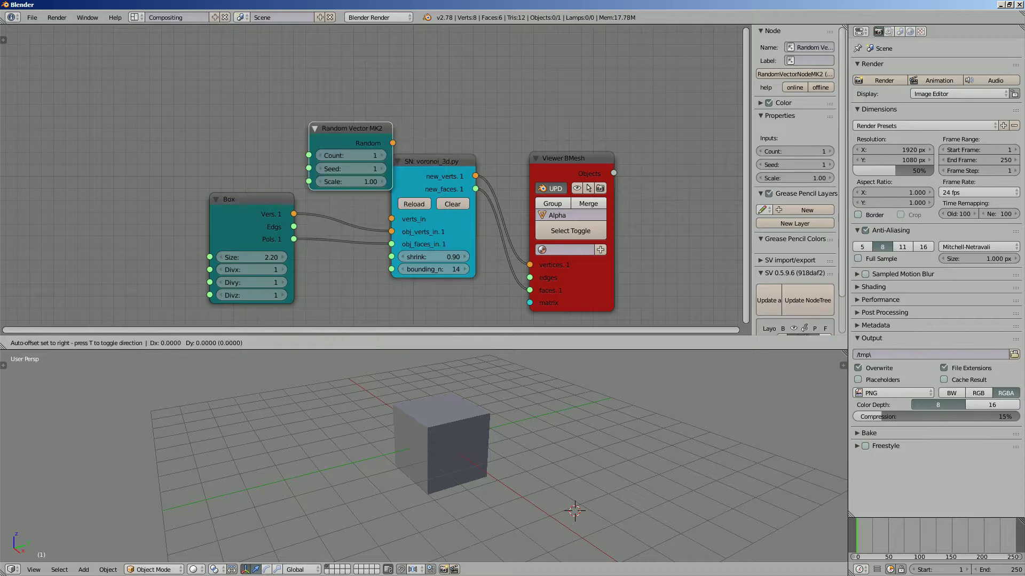
pyautogui.click(317, 123)
pyautogui.moveTo(317, 123); pyautogui.dragTo(391, 219)
# Set the random points to Count 8 and Seed 22.
pyautogui.moveTo(273, 135); pyautogui.dragTo(310, 135)
pyautogui.moveTo(480, 453); pyautogui.dragTo(544, 432, button='middle')
pyautogui.moveTo(257, 148); pyautogui.dragTo(290, 148)
pyautogui.moveTo(533, 437); pyautogui.dragTo(613, 427, button='middle')
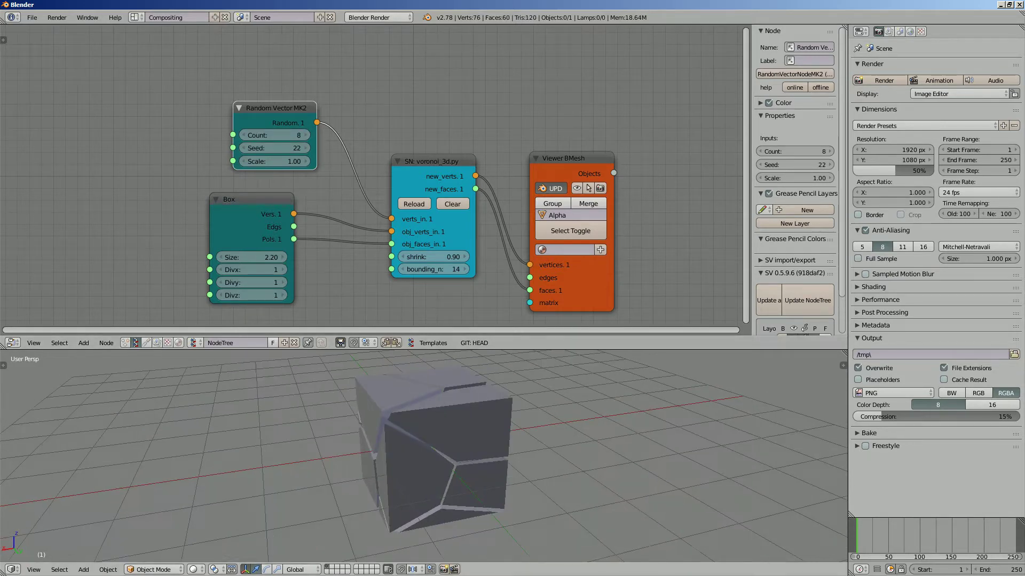
pyautogui.moveTo(272, 108); pyautogui.dragTo(182, 92)
# Insert a Randomize Input Vertices node with 0.21 amplitude before verts_in.
pyautogui.hotkey('shift', 'a')
pyautogui.click(170, 81)
pyautogui.write('randomi')
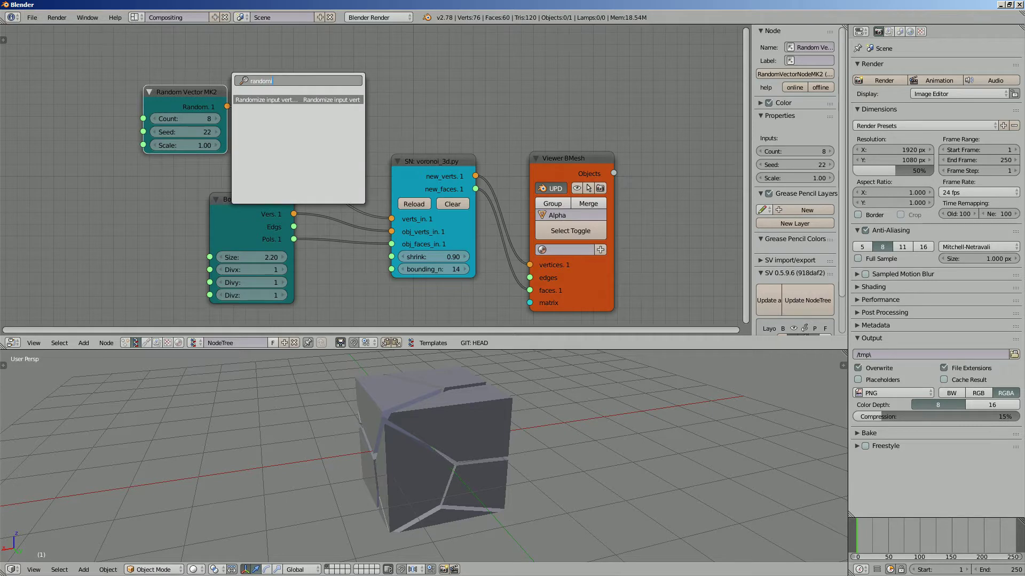
pyautogui.press('Return')
pyautogui.click(317, 101)
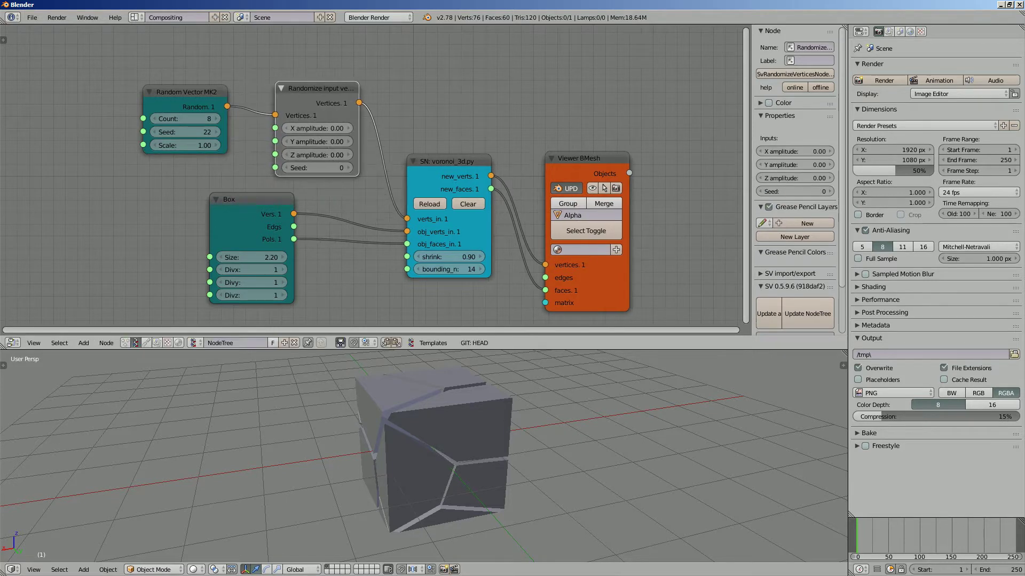
pyautogui.moveTo(317, 128); pyautogui.dragTo(326, 154)
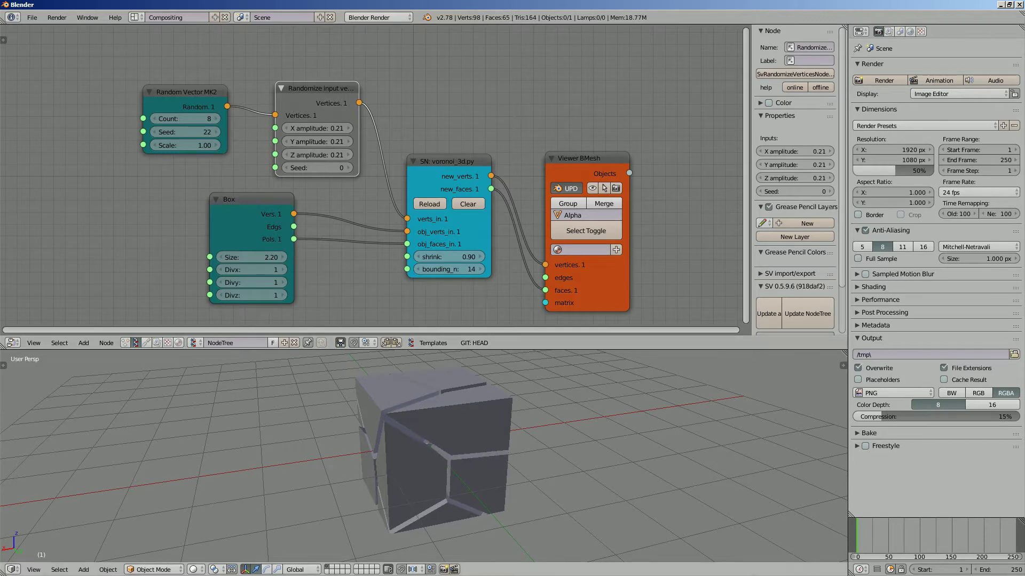
pyautogui.moveTo(437, 480); pyautogui.dragTo(430, 378, button='middle')
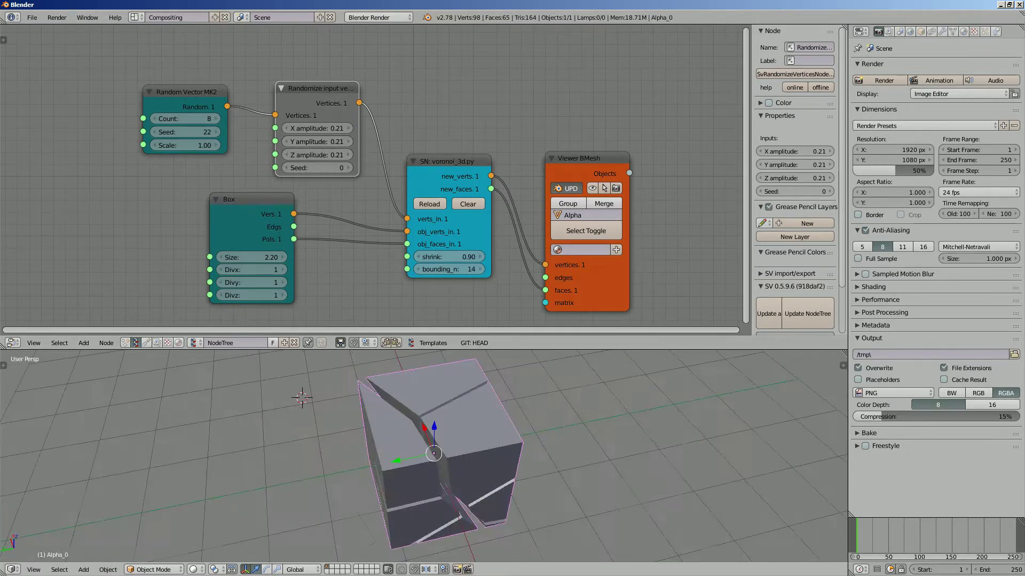
# Select the fractured cube object and rotate it freely.
pyautogui.rightClick(419, 422)
pyautogui.press('r')
pyautogui.press('r')
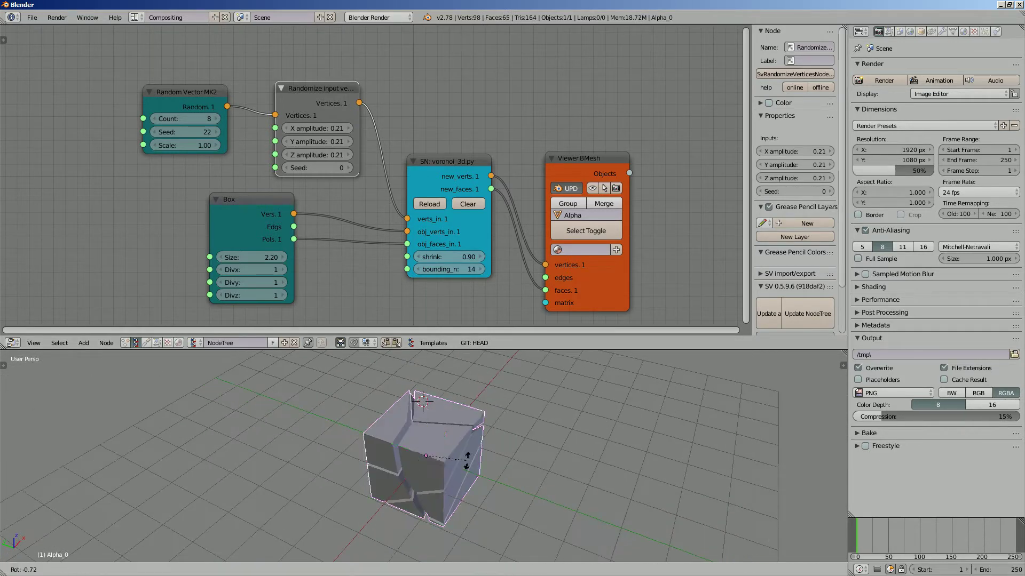
pyautogui.press('Return')
pyautogui.scroll(-1, 374, 187)
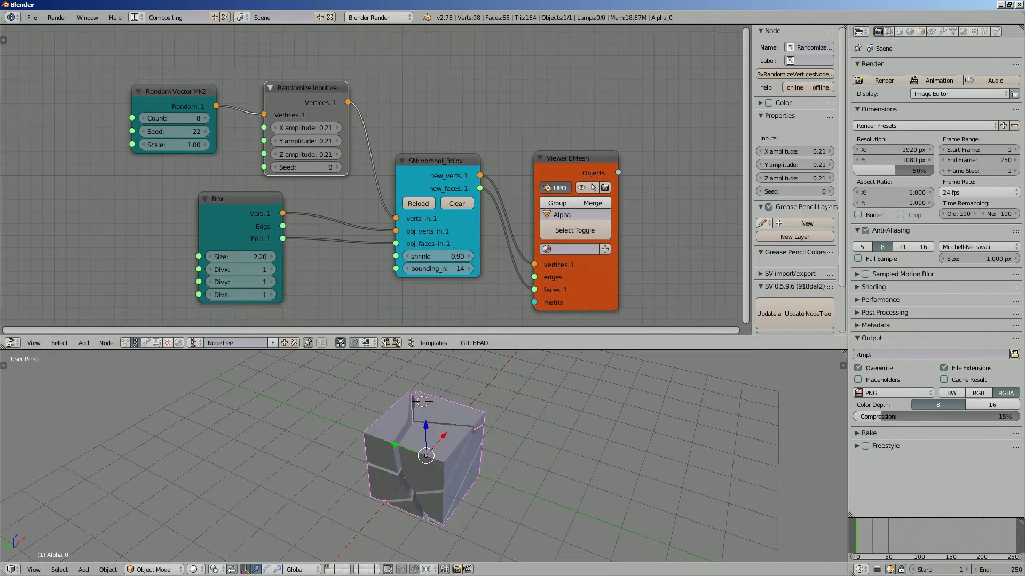
# Save to the Desktop under the file name ansv_voronoi_fracture_coloring.
pyautogui.hotkey('ctrl', 's')
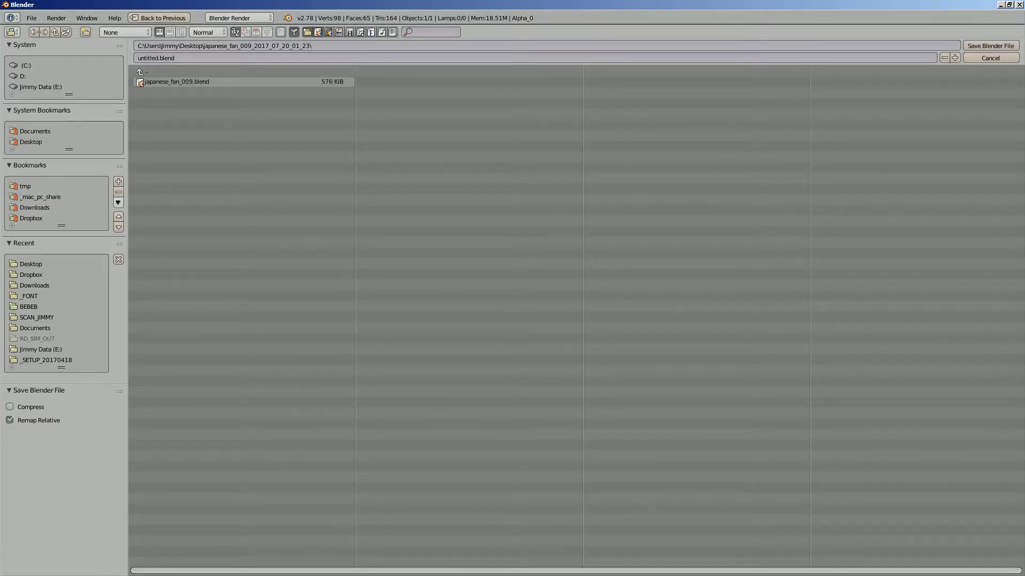
pyautogui.click(160, 71)
pyautogui.click(156, 57)
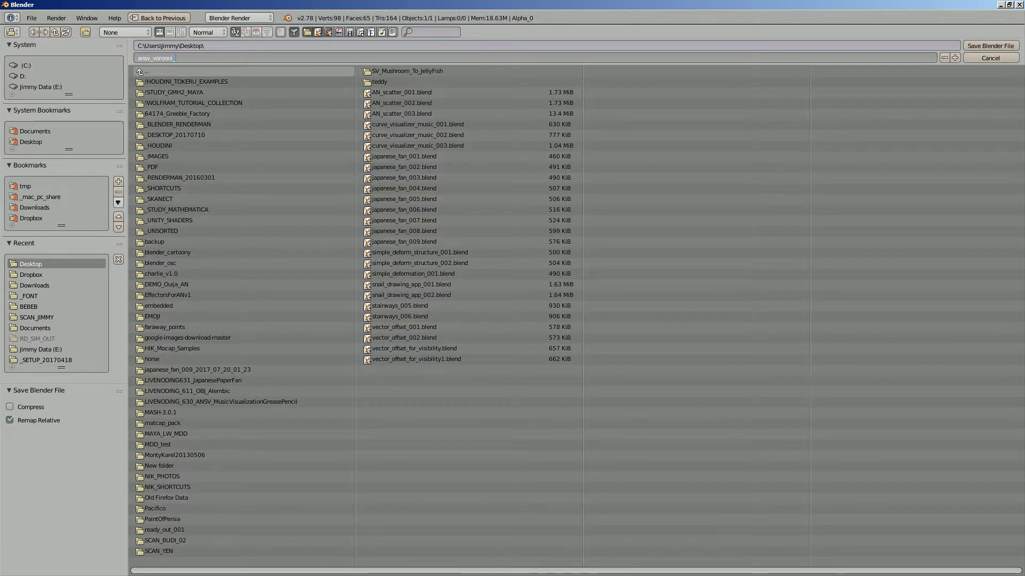
pyautogui.write('ansv_voronoi_fracture_coloring')
pyautogui.press('Return')
pyautogui.click(990, 46)
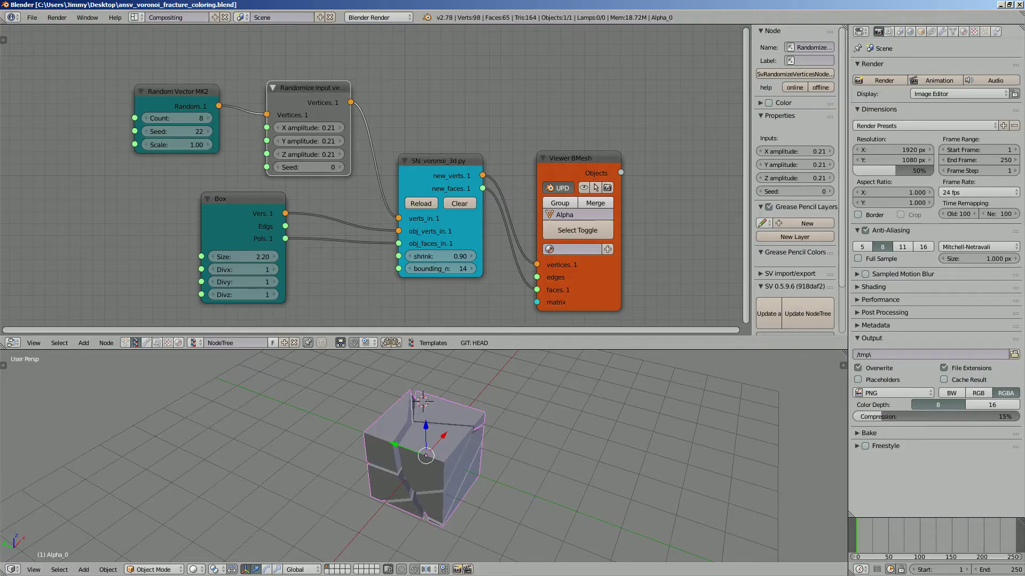
pyautogui.moveTo(480, 454)
pyautogui.mouseDown(button='middle')
pyautogui.moveTo(470, 443)
pyautogui.moveTo(480, 416)
pyautogui.moveTo(480, 469)
pyautogui.moveTo(512, 472)
pyautogui.moveTo(494, 472)
pyautogui.moveTo(477, 444)
pyautogui.mouseUp(button='middle')
# Hide the side panel, save, and add Separate Loose Parts between the Voronoi script and viewer.
pyautogui.press('n')
pyautogui.hotkey('ctrl', 's')
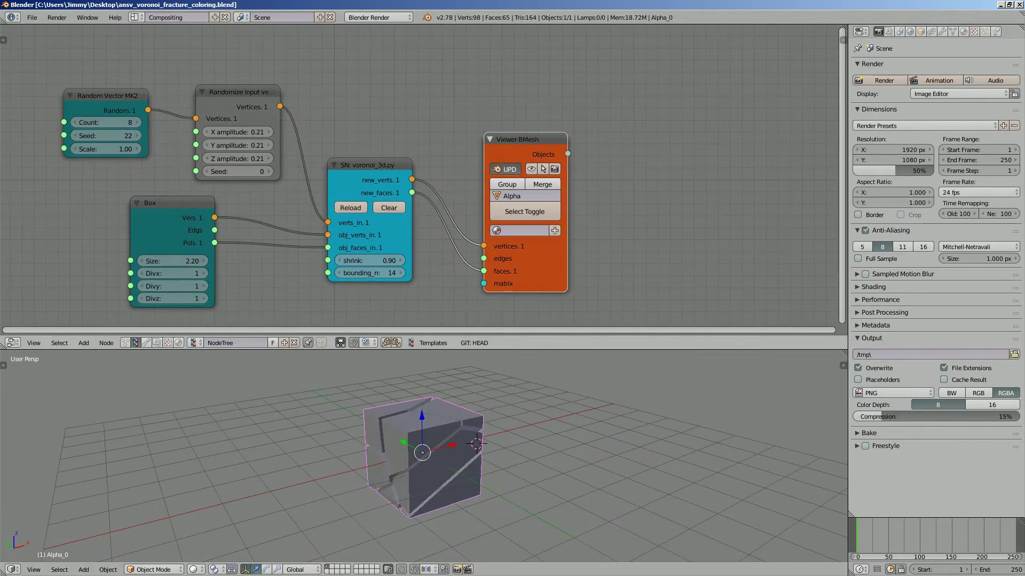
pyautogui.scroll(1, 417, 174)
pyautogui.hotkey('ctrl', 'f')
pyautogui.write('sepa')
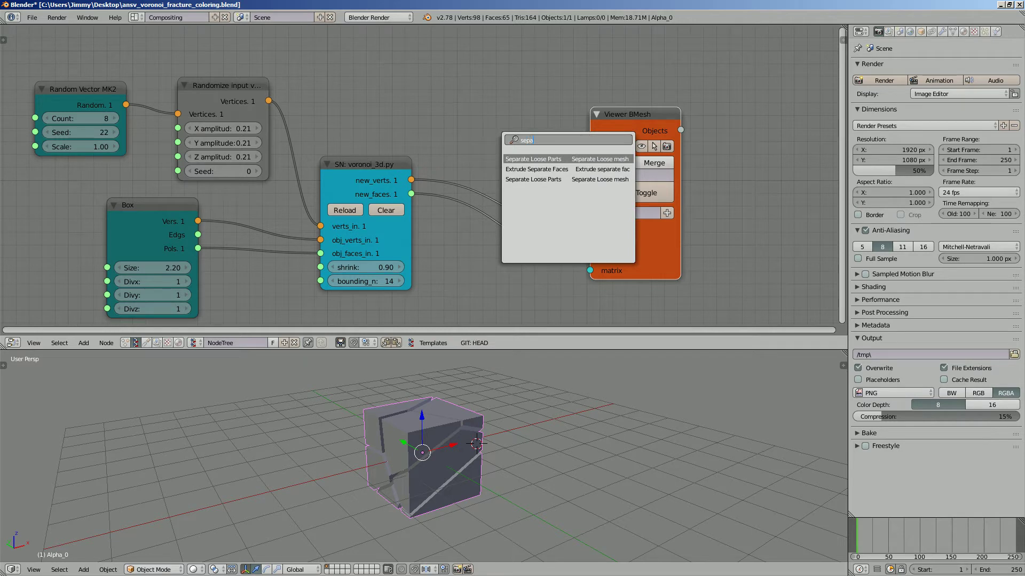
pyautogui.press('Return')
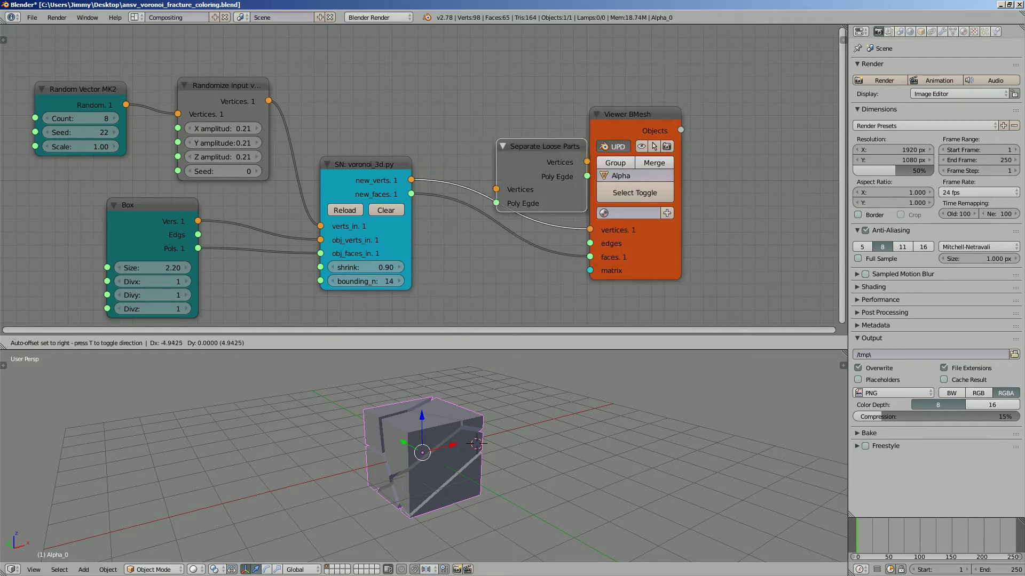
# Link Poly Egde to the viewer's faces and enable Group to collect the pieces.
pyautogui.moveTo(562, 175); pyautogui.dragTo(590, 219)
pyautogui.moveTo(611, 256); pyautogui.dragTo(613, 257)
pyautogui.moveTo(513, 145); pyautogui.dragTo(508, 163)
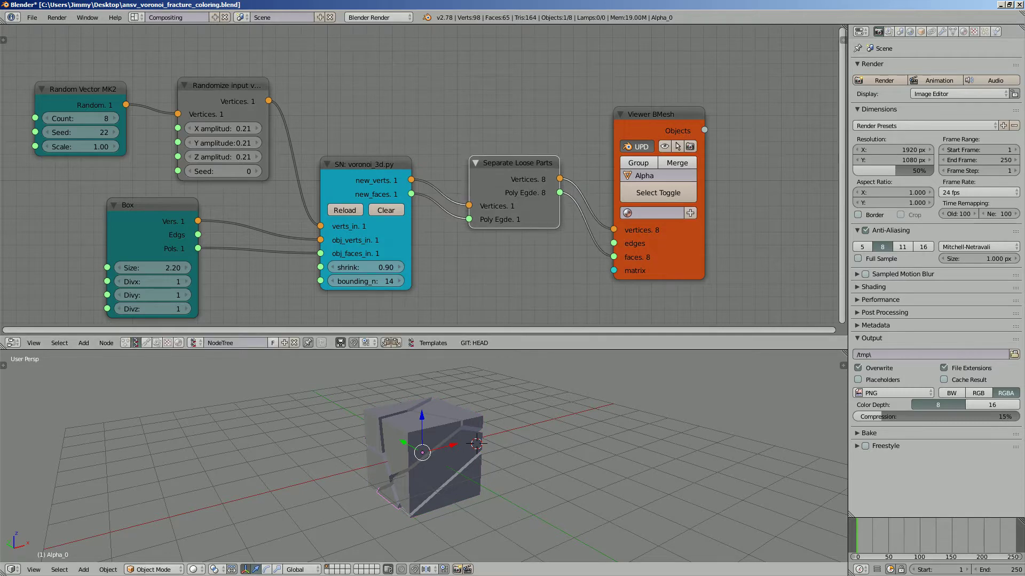
pyautogui.rightClick(390, 443)
pyautogui.moveTo(389, 443); pyautogui.dragTo(485, 457, button='middle')
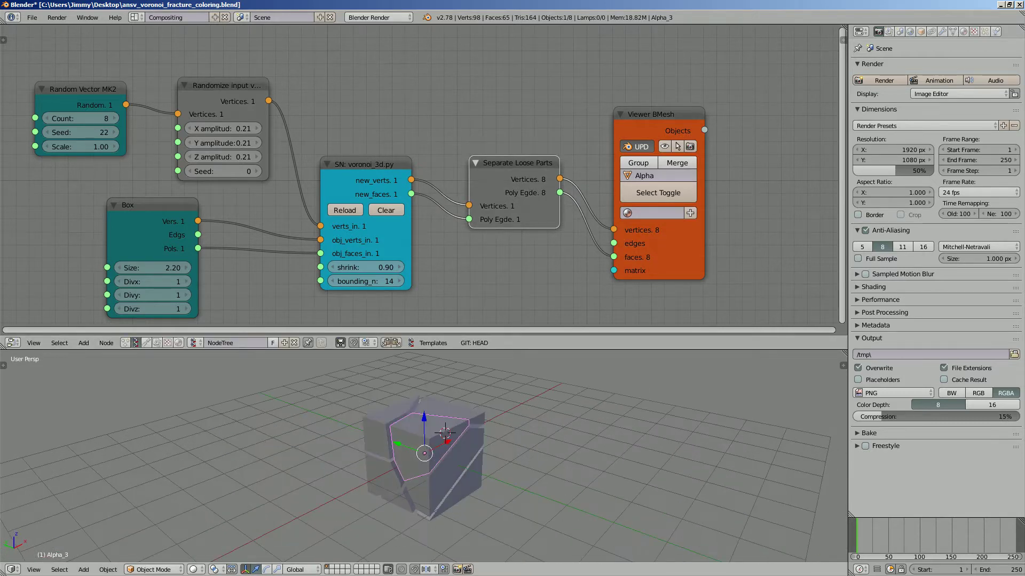
pyautogui.click(638, 163)
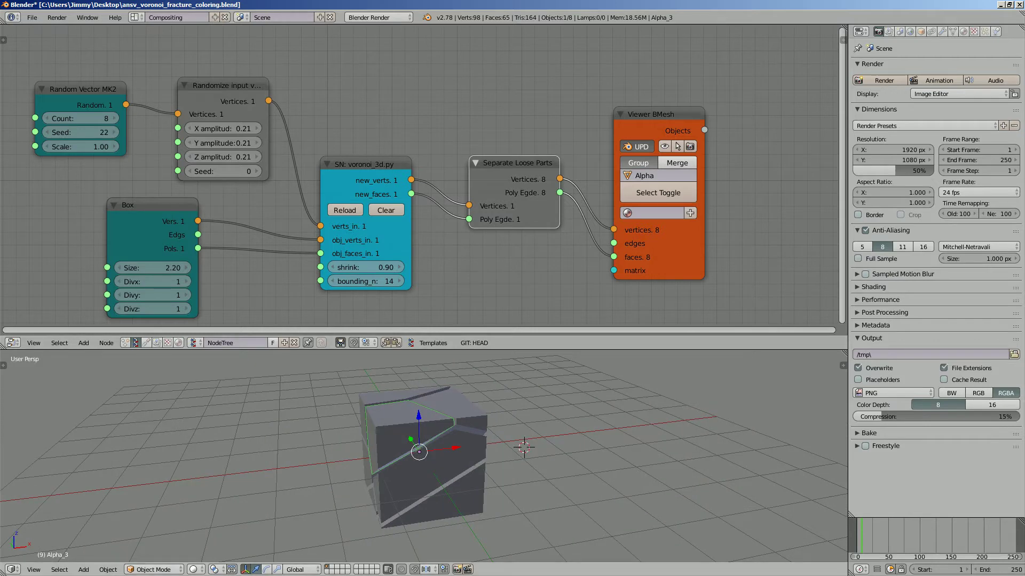
# Save a new version as ansv_voronoi_fracture_coloring1.blend using the increment button.
pyautogui.hotkey('ctrl', 's')
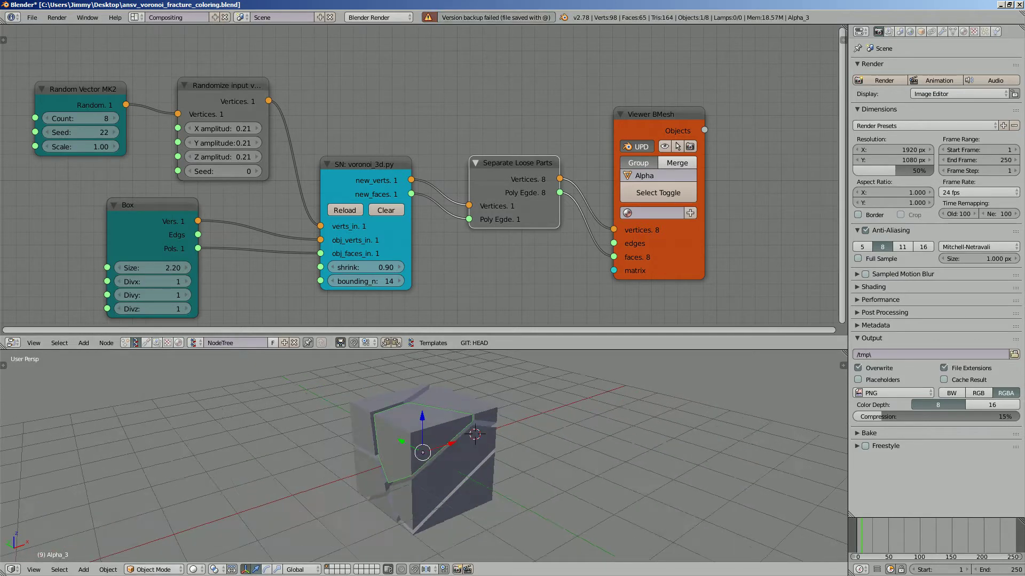
pyautogui.click(32, 17)
pyautogui.click(48, 110)
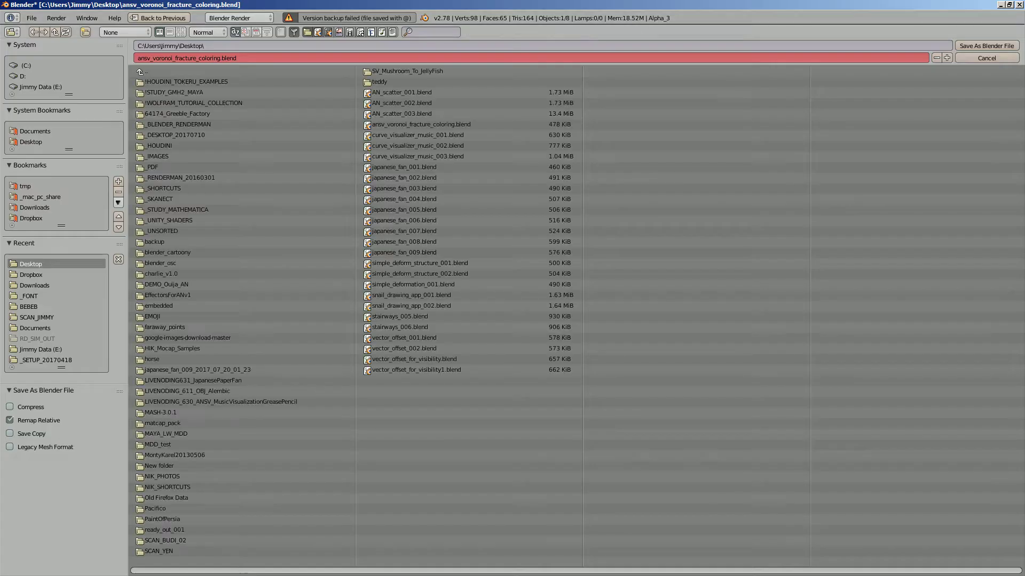
pyautogui.click(946, 58)
pyautogui.click(986, 46)
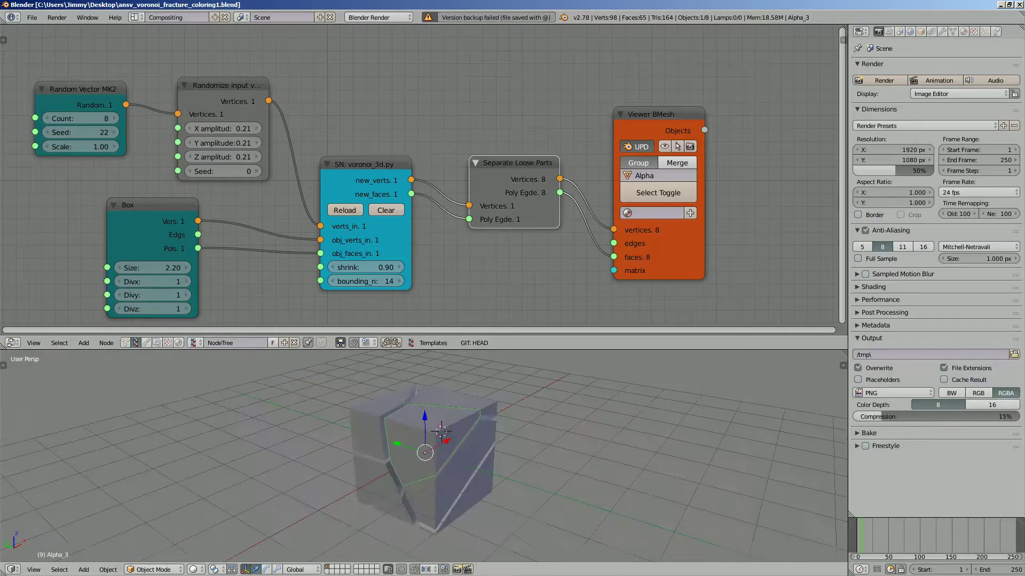
# Place the 3D cursor near the cube and switch the node editor to Animation Nodes.
pyautogui.moveTo(427, 454); pyautogui.dragTo(566, 475, button='middle')
pyautogui.click(615, 515)
pyautogui.click(124, 343)
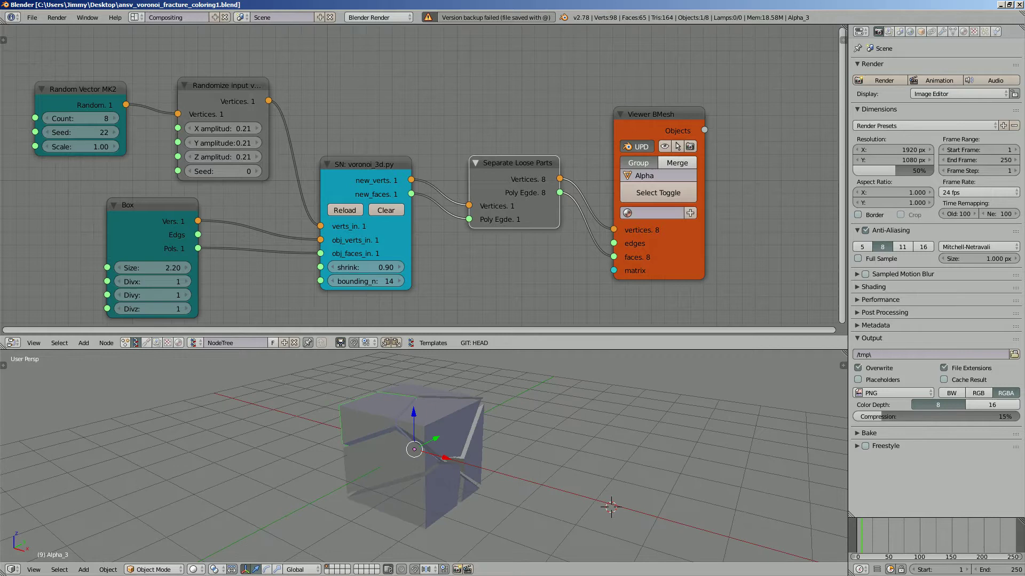
# Create an Animation Nodes tree with an Objects from Group node reading the Alpha group.
pyautogui.click(239, 343)
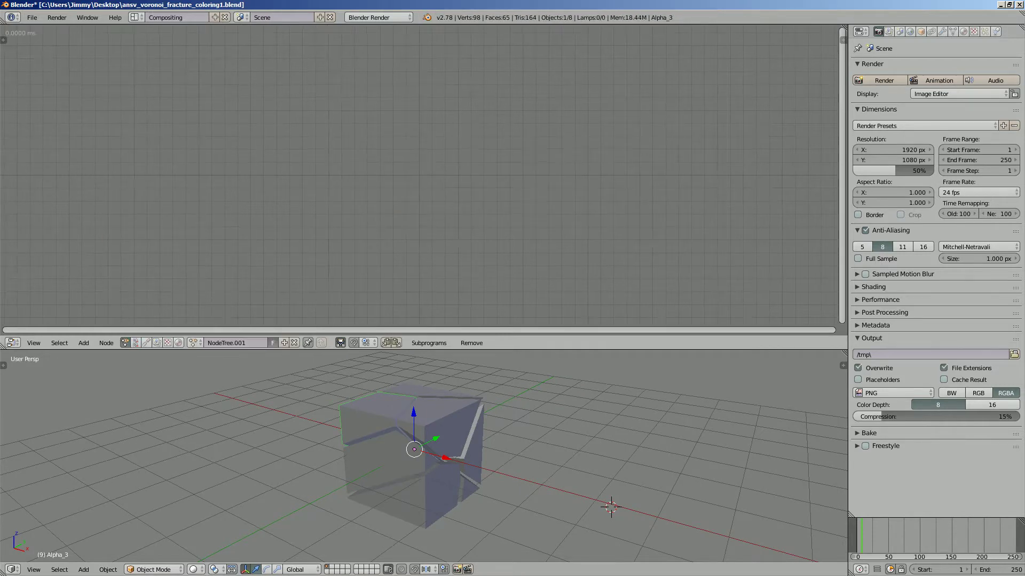
pyautogui.hotkey('shift', 'a')
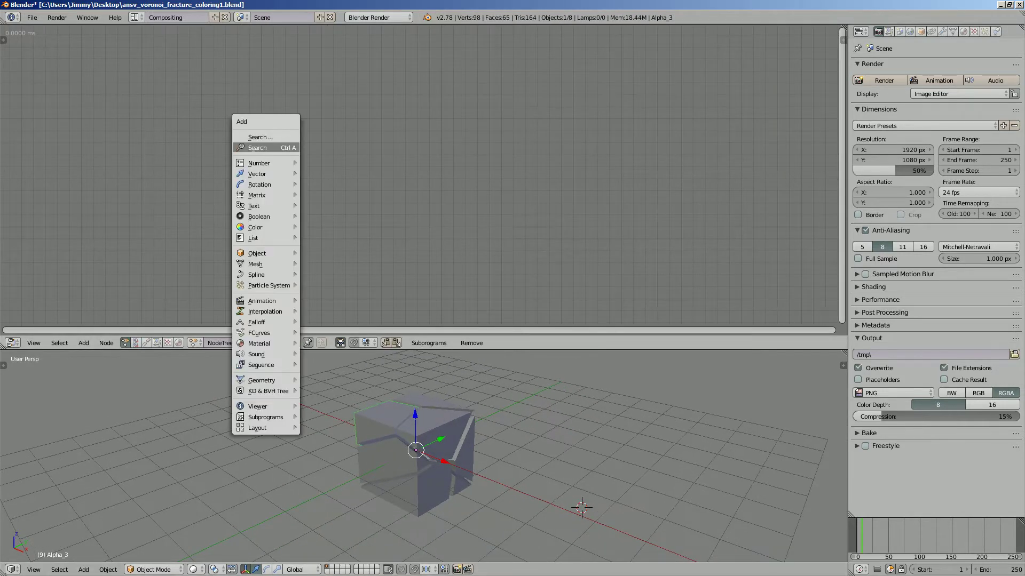
pyautogui.click(267, 131)
pyautogui.write('Separate Loose Parts')
pyautogui.hotkey('ctrl', 'a')
pyautogui.write('objects')
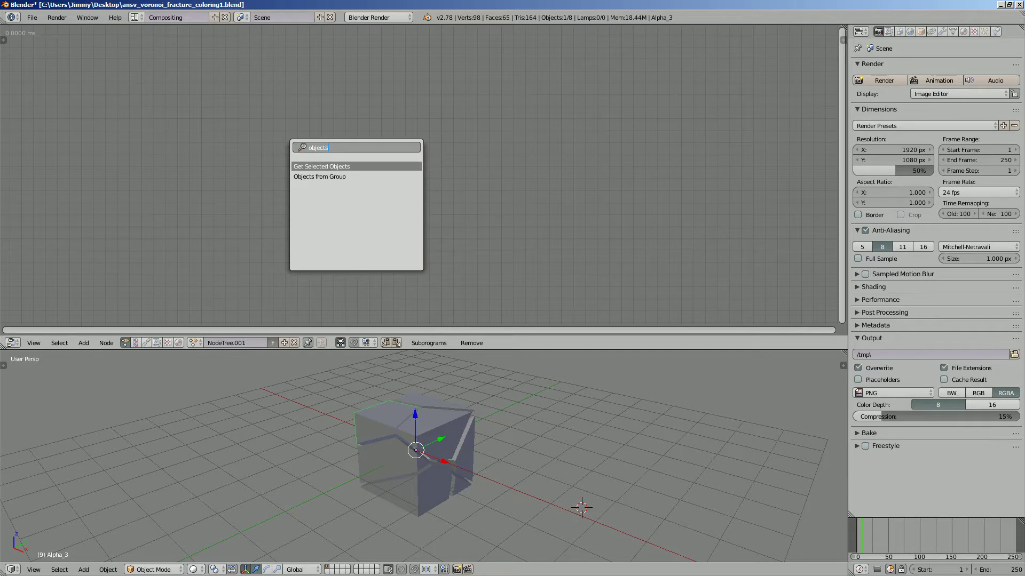
pyautogui.press('Return')
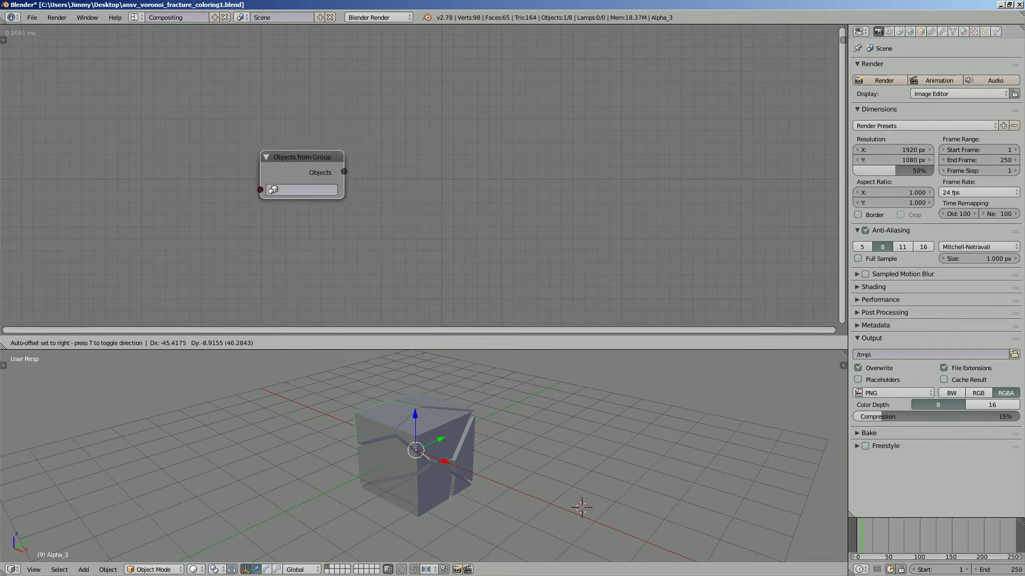
pyautogui.click(301, 190)
pyautogui.click(301, 190)
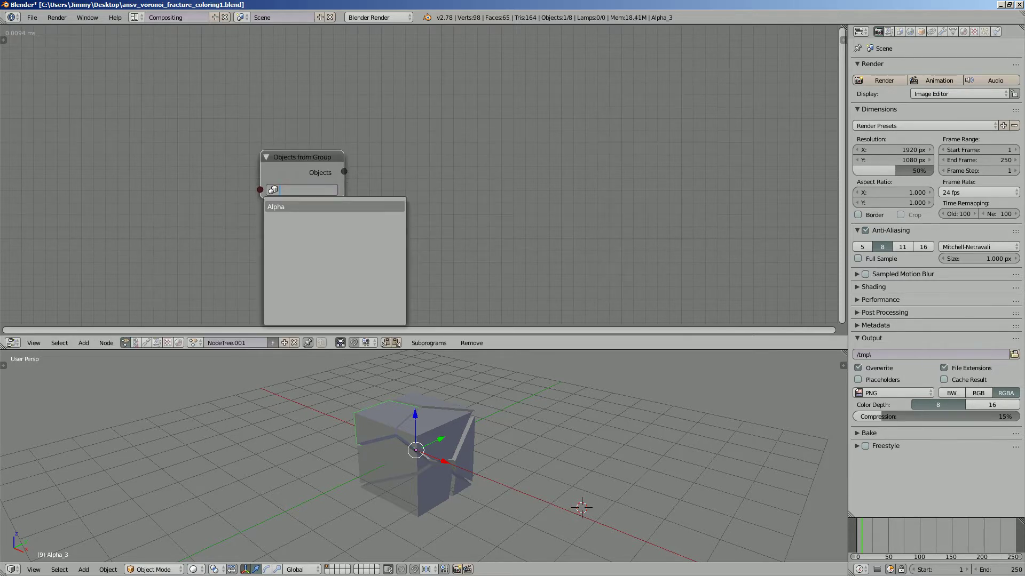
pyautogui.click(276, 207)
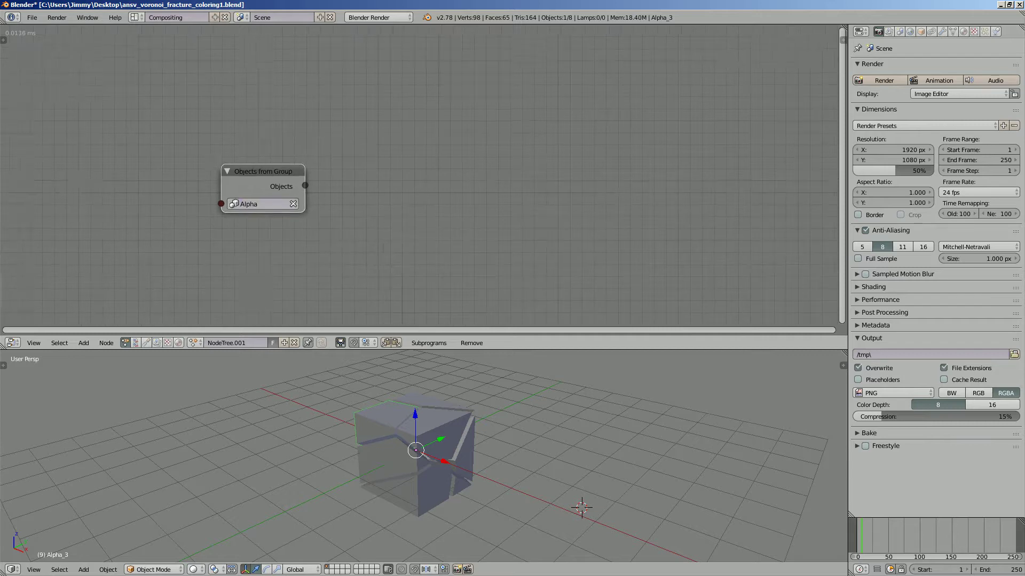
pyautogui.moveTo(235, 174); pyautogui.dragTo(232, 117)
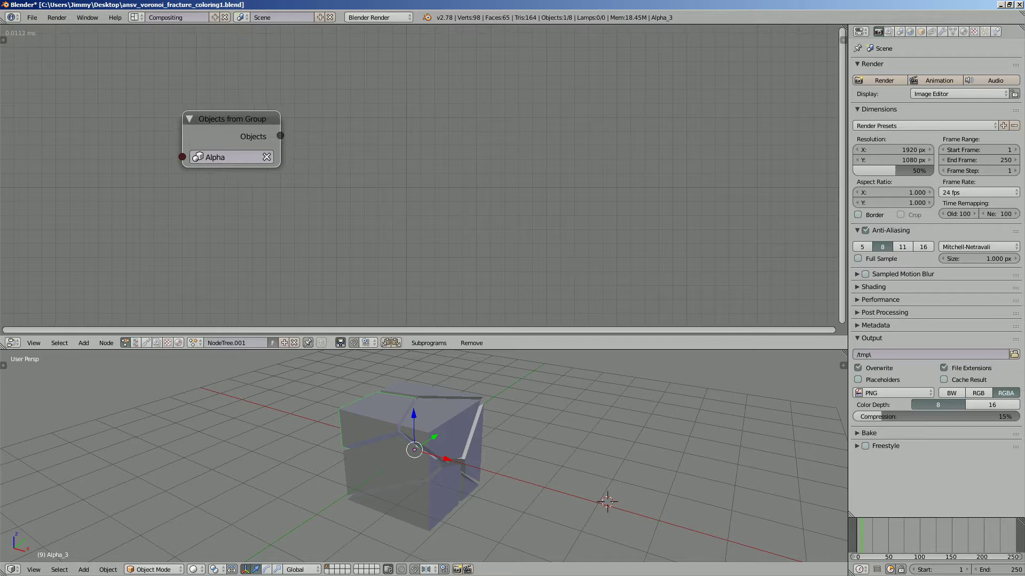
pyautogui.moveTo(427, 454); pyautogui.dragTo(347, 406, button='middle')
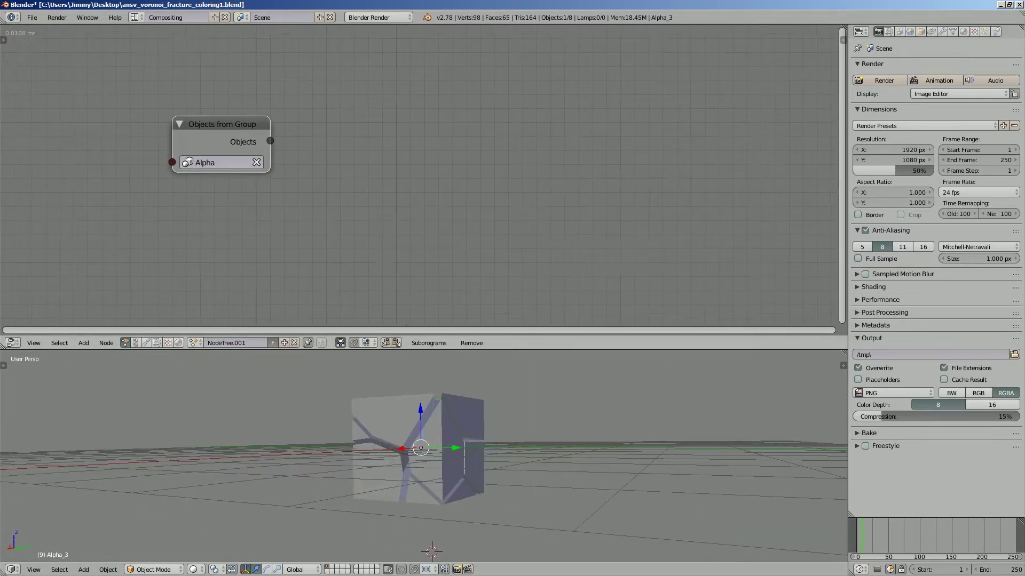
# Add an Object Attribute Output node with the attribute name 'color'.
pyautogui.hotkey('shift', 'a')
pyautogui.click(392, 160)
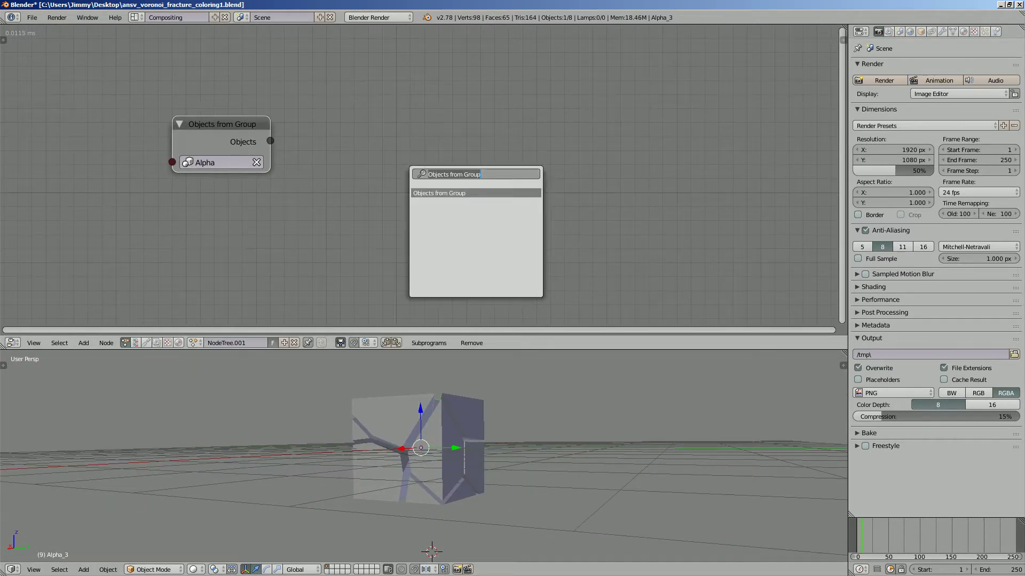
pyautogui.write('object ')
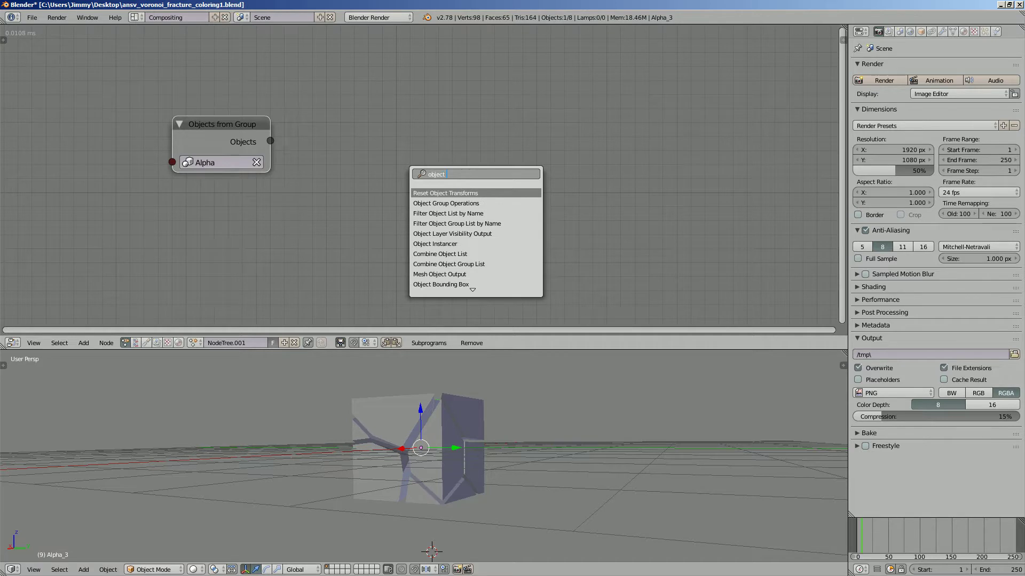
pyautogui.write('at')
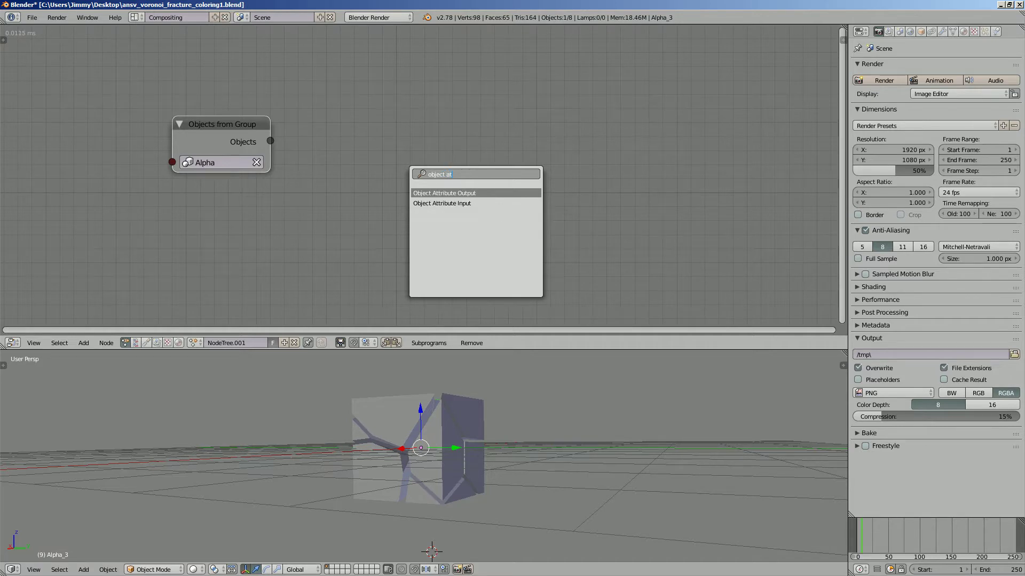
pyautogui.press('Return')
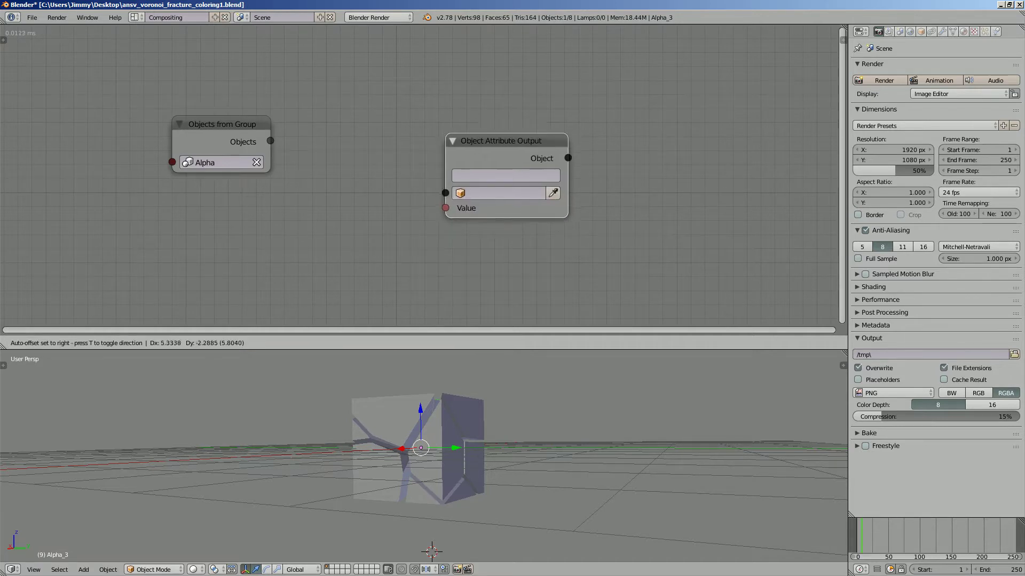
pyautogui.click(506, 179)
pyautogui.write('color')
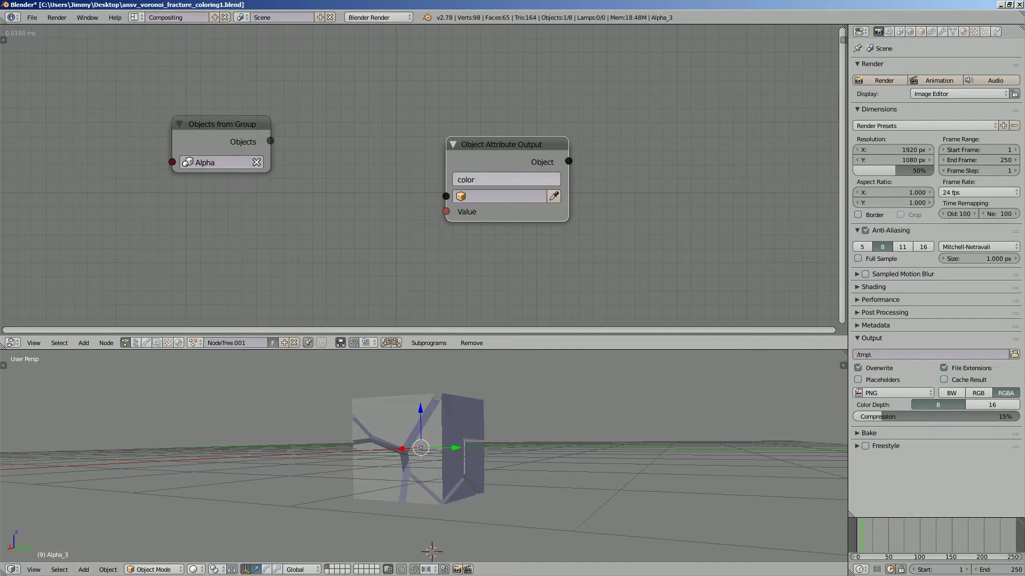
pyautogui.press('Return')
# Connect the group's Objects output to it and enable Multiple Values.
pyautogui.moveTo(270, 140); pyautogui.dragTo(445, 196)
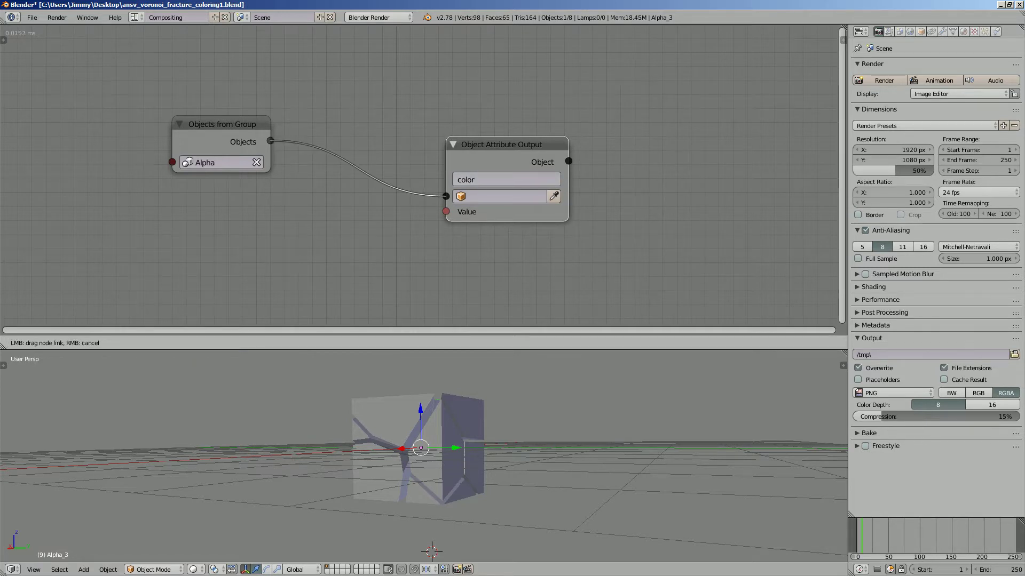
pyautogui.moveTo(222, 124); pyautogui.dragTo(313, 143)
pyautogui.scroll(1, 421, 176)
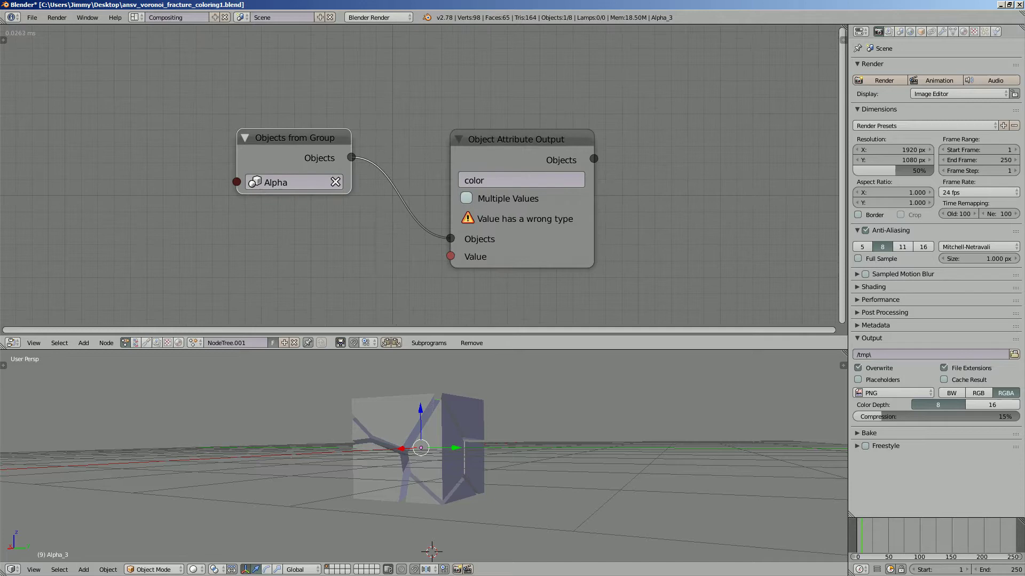
pyautogui.click(466, 198)
pyautogui.scroll(-1, 466, 198)
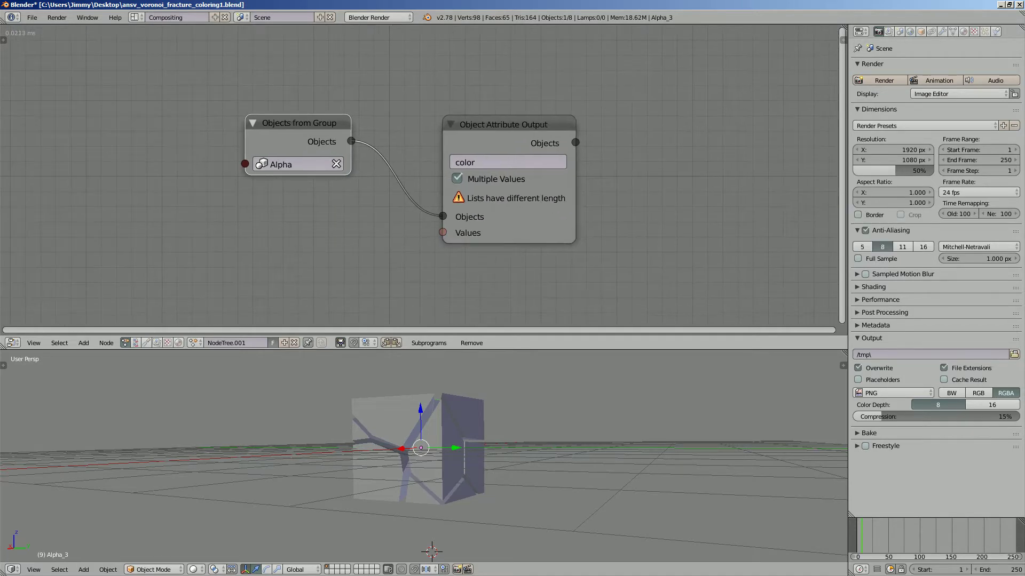
# Save the file and return the node editor to the Sverchok trees.
pyautogui.hotkey('ctrl', 'a')
pyautogui.press('Escape')
pyautogui.hotkey('ctrl', 's')
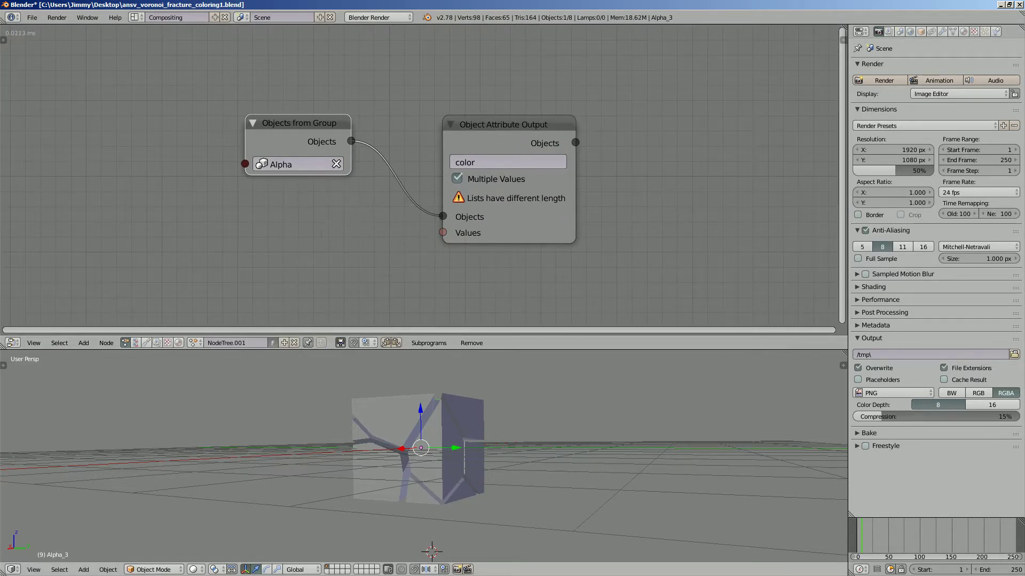
pyautogui.hotkey('ctrl', 'z')
pyautogui.hotkey('ctrl', 'z')
pyautogui.hotkey('ctrl', 'z')
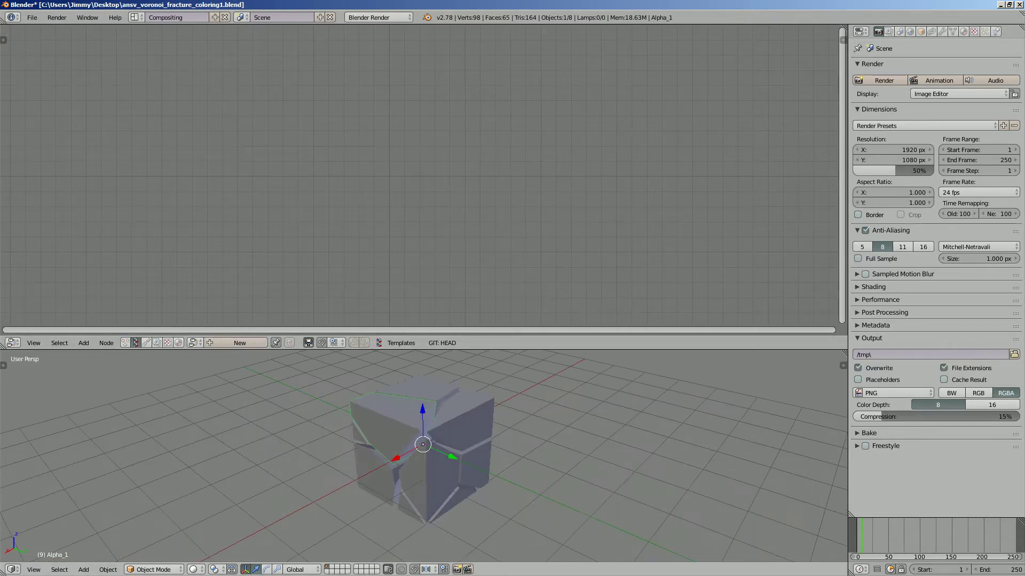
# Reopen the fracture node tree NodeTree and save.
pyautogui.click(193, 342)
pyautogui.click(206, 356)
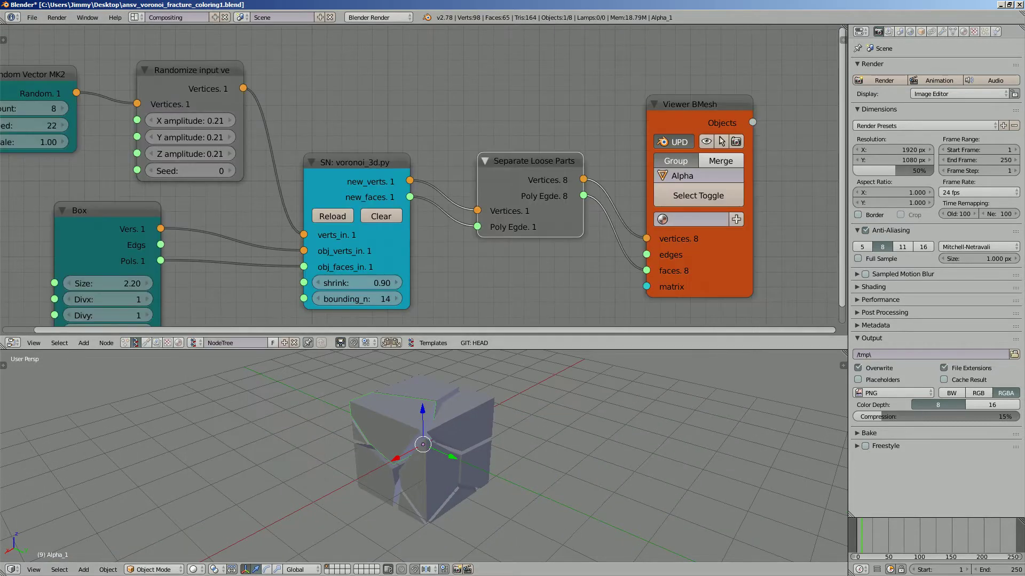
pyautogui.hotkey('ctrl', 's')
pyautogui.keyDown('ctrl'); pyautogui.hscroll(5, 422, 195); pyautogui.keyUp('ctrl')
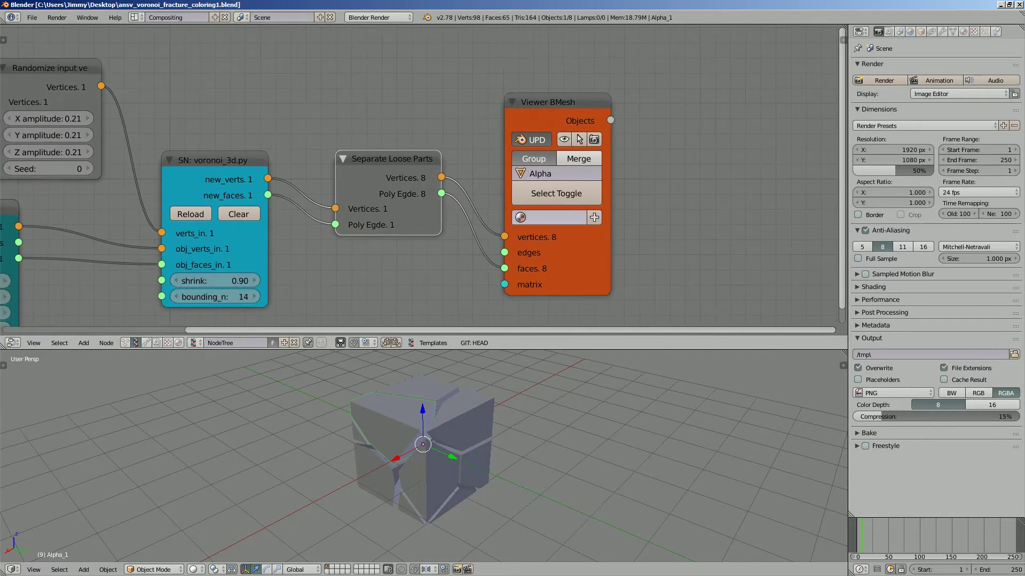
# Give the Alpha_5 piece a new material with Object Color enabled.
pyautogui.rightClick(464, 411)
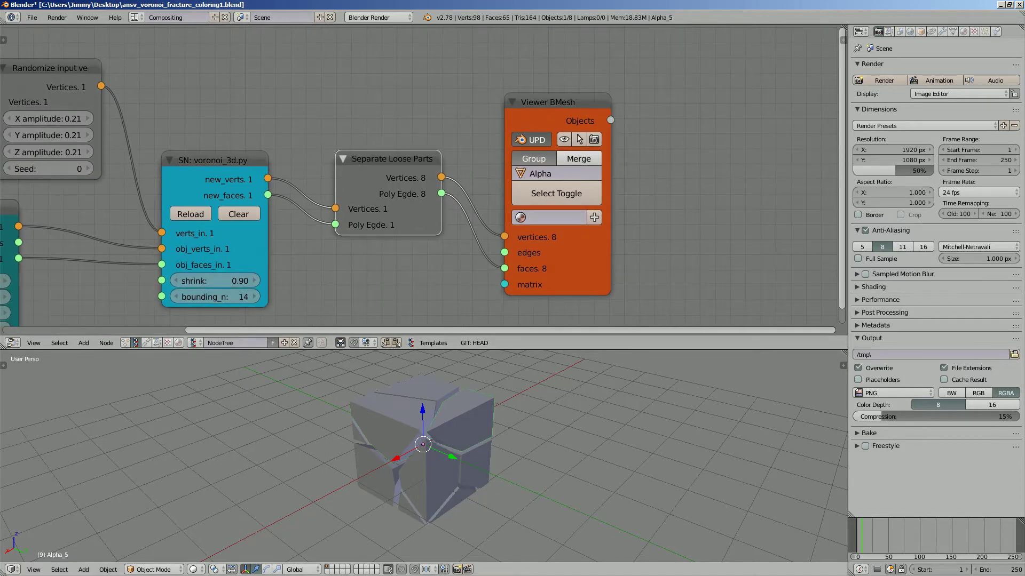
pyautogui.click(963, 31)
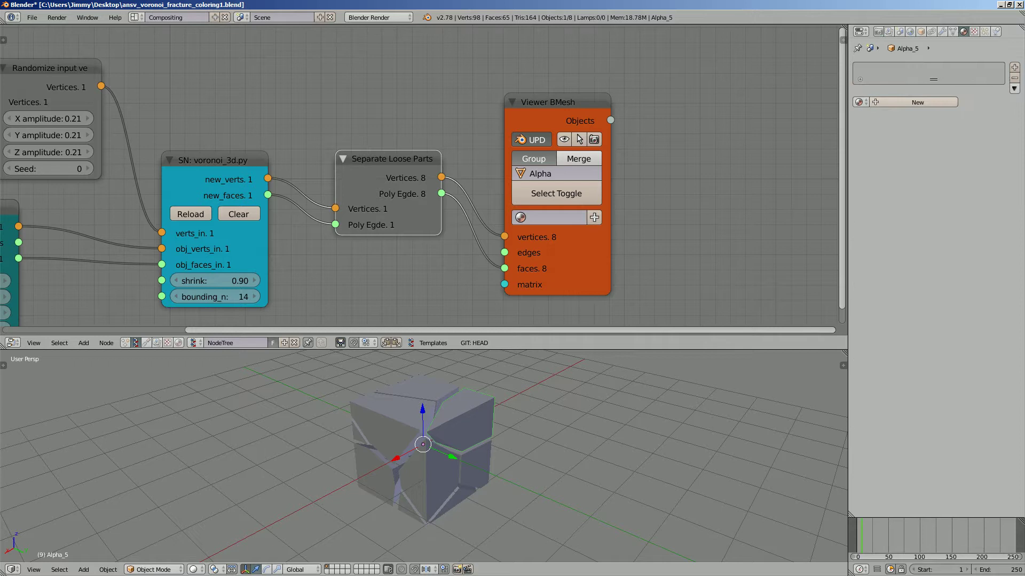
pyautogui.click(917, 102)
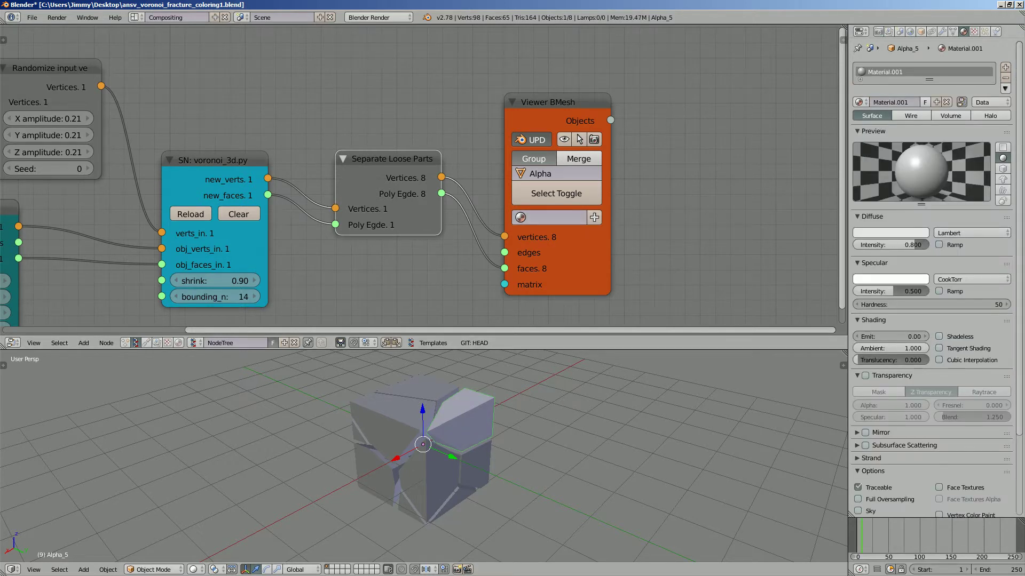
pyautogui.scroll(-4, 931, 277)
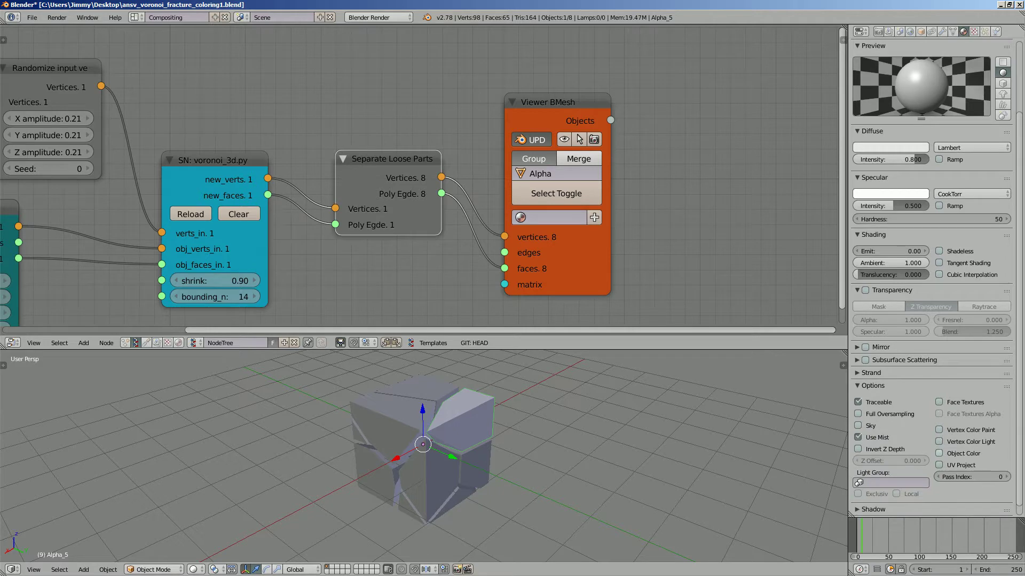
pyautogui.click(939, 453)
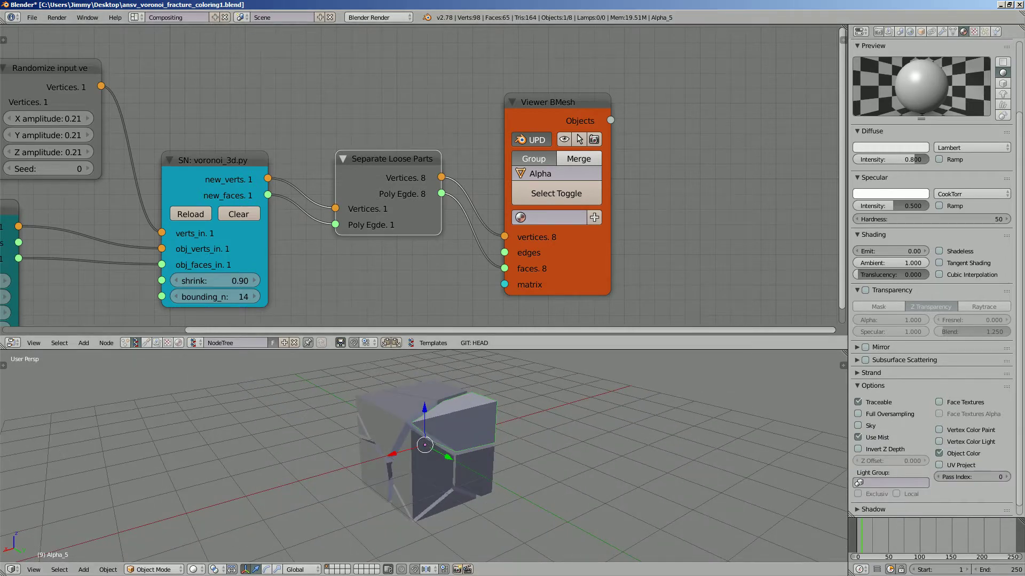
# Assign Material.001 to the generated pieces in the Viewer BMesh node and save.
pyautogui.keyDown('ctrl'); pyautogui.hscroll(5, 422, 176); pyautogui.keyUp('ctrl')
pyautogui.moveTo(373, 224); pyautogui.dragTo(444, 190, button='middle')
pyautogui.click(453, 183)
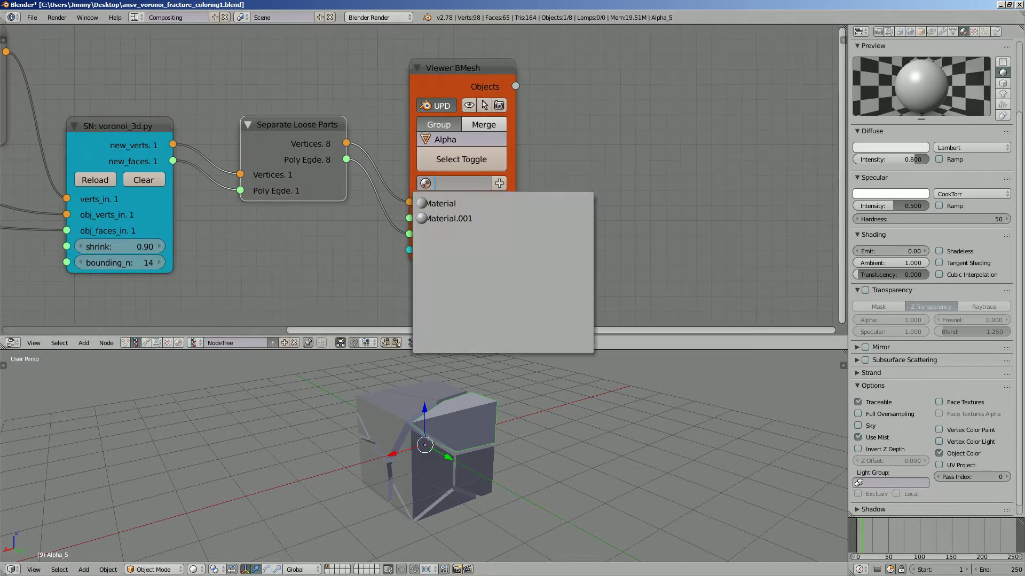
pyautogui.click(450, 219)
pyautogui.hotkey('ctrl', 's')
pyautogui.moveTo(480, 454); pyautogui.dragTo(640, 454, button='middle')
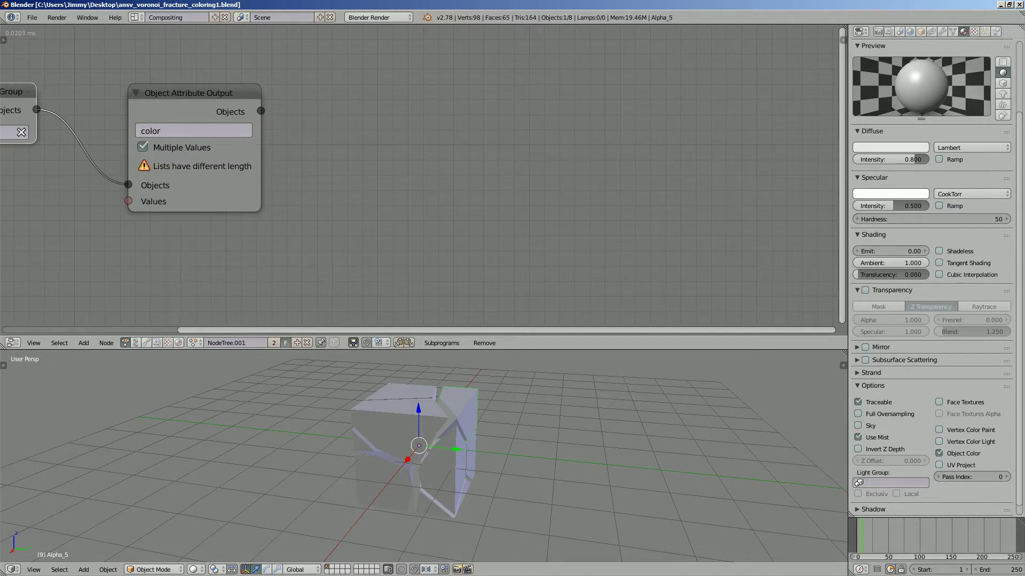
# Change Alpha_5's Object Color under Display from white to orange.
pyautogui.click(921, 32)
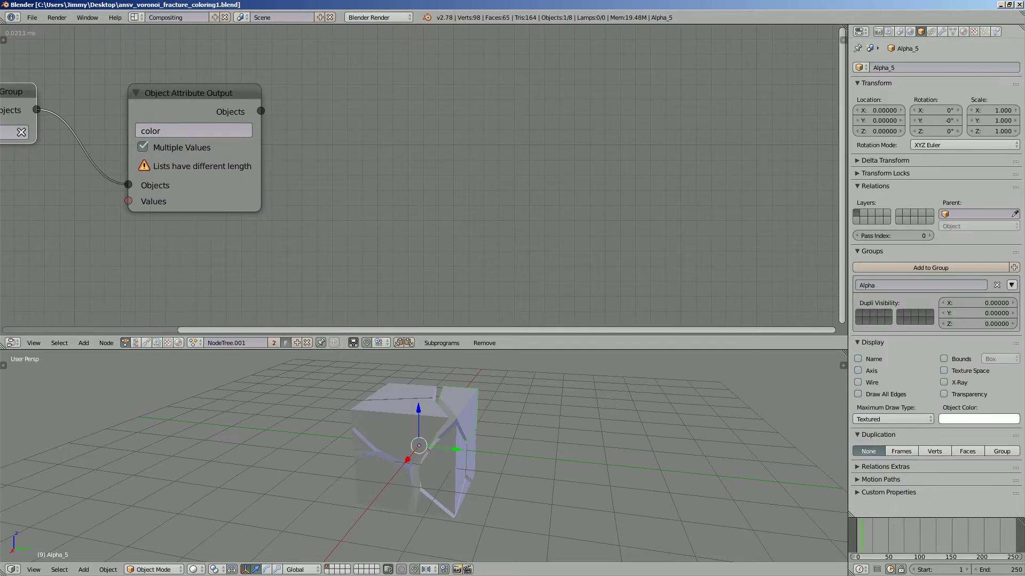
pyautogui.click(978, 419)
pyautogui.moveTo(967, 315); pyautogui.dragTo(993, 305)
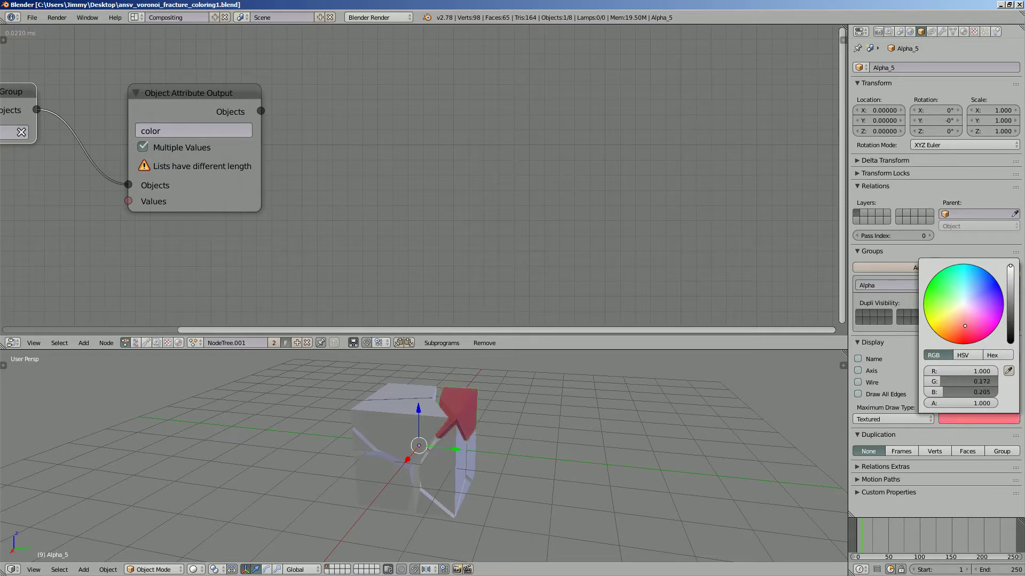
pyautogui.moveTo(481, 534); pyautogui.dragTo(299, 512, button='middle')
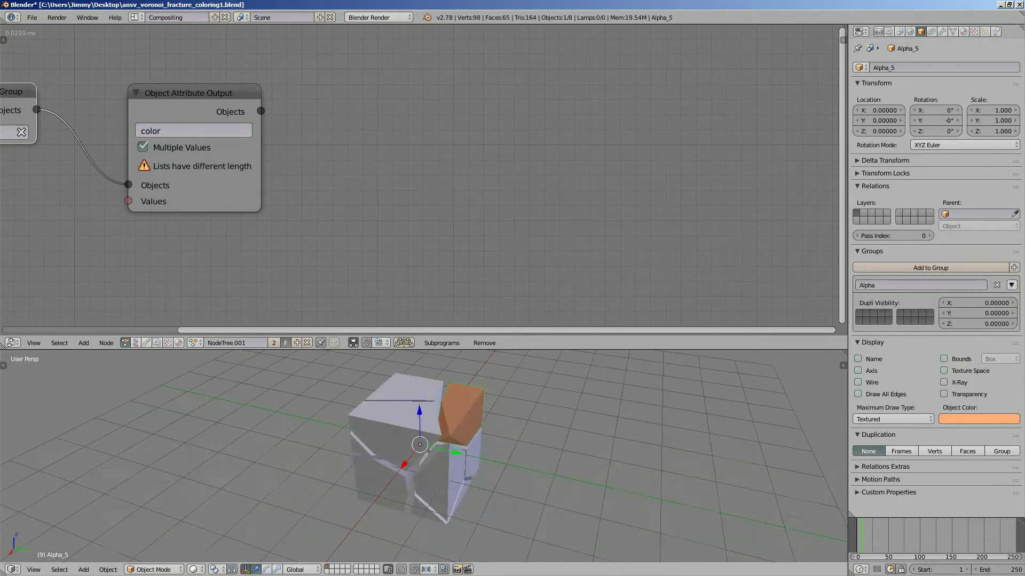
pyautogui.moveTo(373, 240); pyautogui.dragTo(593, 240, button='middle')
pyautogui.scroll(-1, 417, 176)
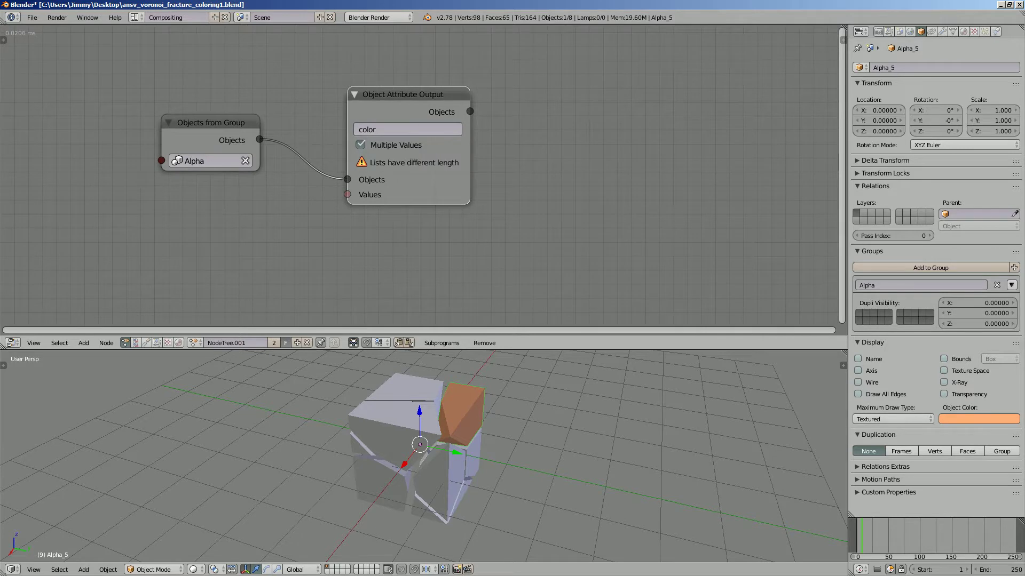
pyautogui.keyDown('shift'); pyautogui.moveTo(363, 251); pyautogui.dragTo(408, 227, button='middle'); pyautogui.keyUp('shift')
# Add a Combine Color node in HSV mode linked into the Values input, placed at left.
pyautogui.hotkey('ctrl', 'f')
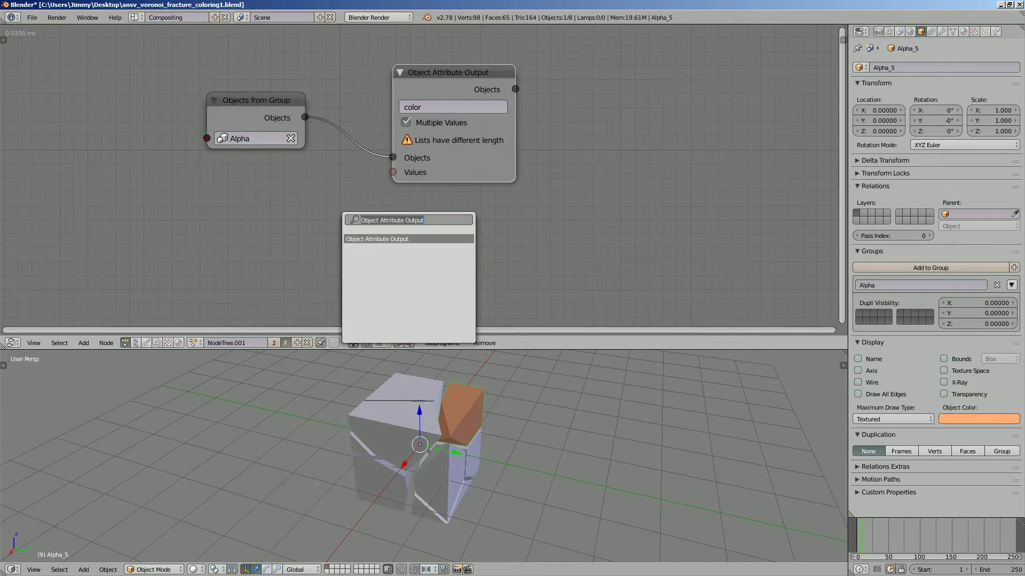
pyautogui.write('combine c')
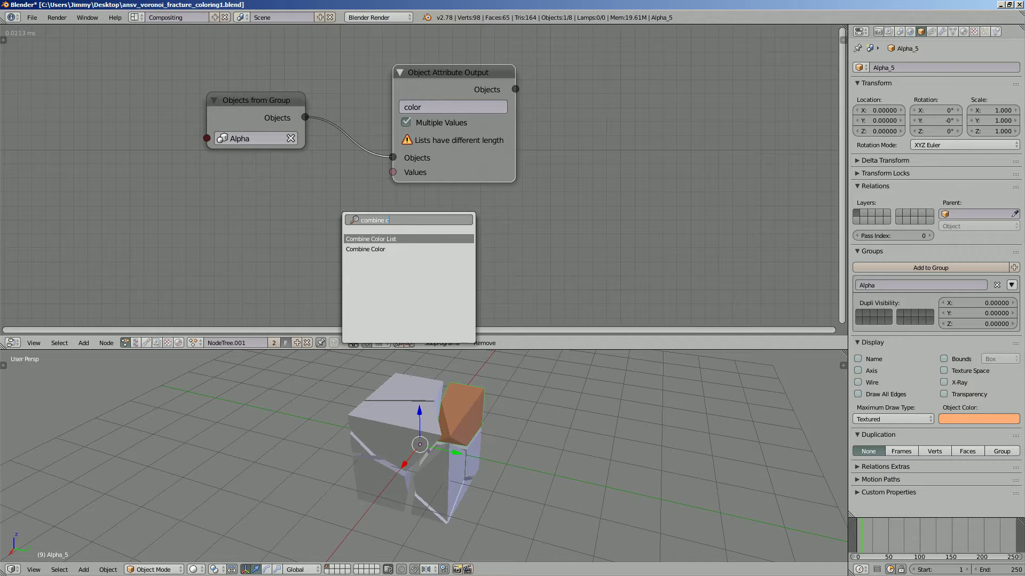
pyautogui.press('Down')
pyautogui.press('Return')
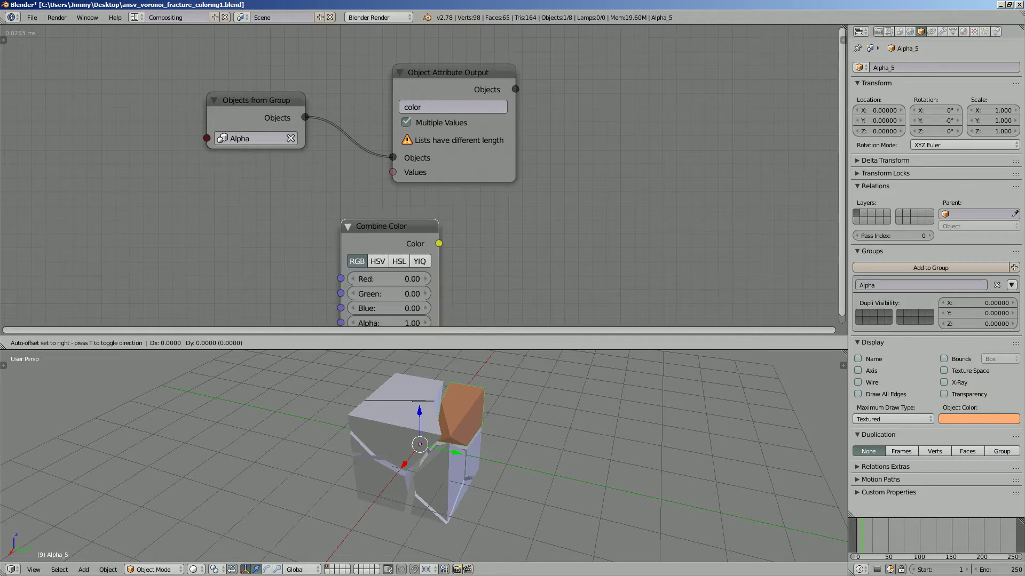
pyautogui.press('Return')
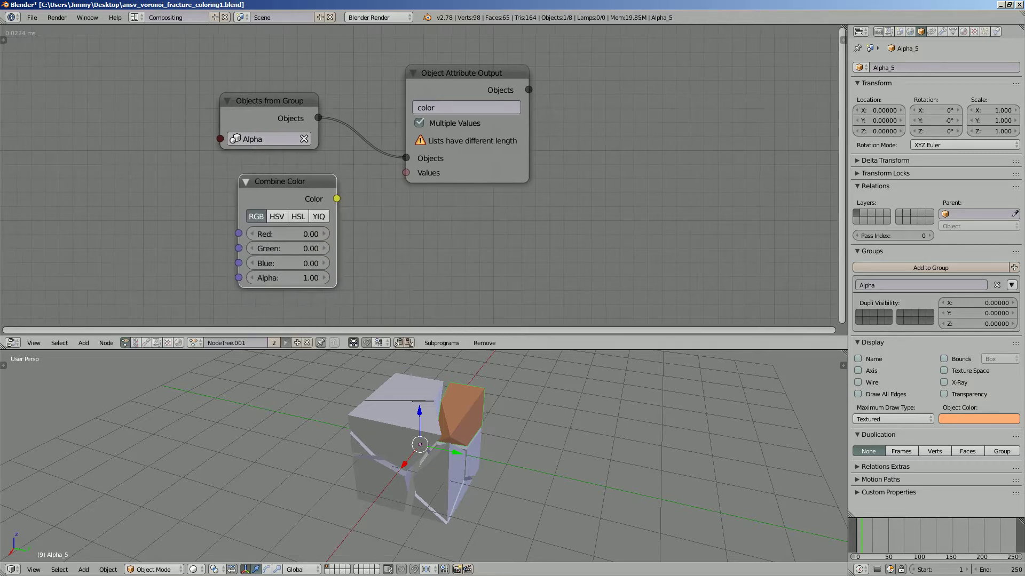
pyautogui.moveTo(336, 198); pyautogui.dragTo(406, 173)
pyautogui.moveTo(288, 234); pyautogui.dragTo(320, 234)
pyautogui.click(277, 216)
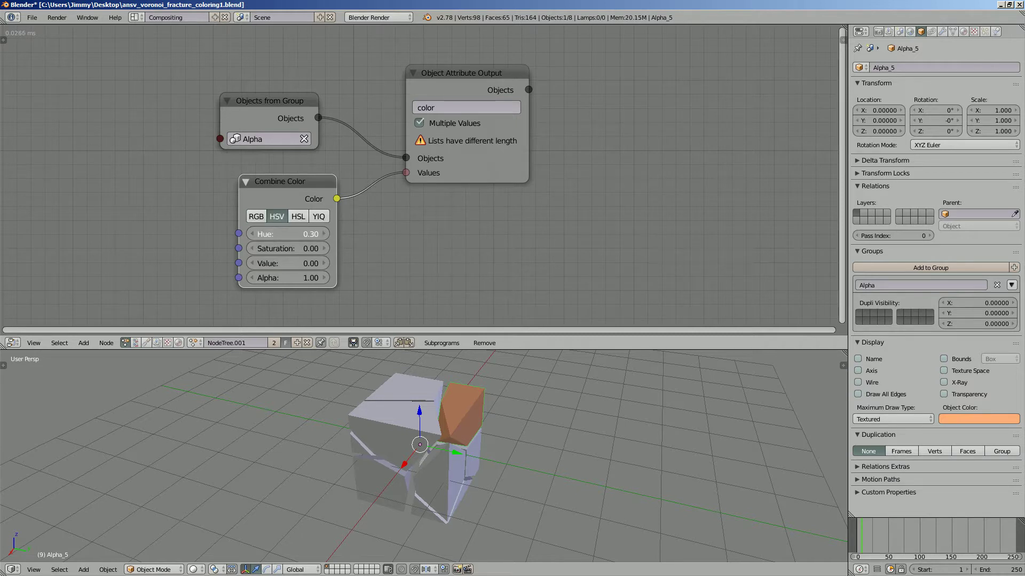
pyautogui.scroll(3, 320, 160)
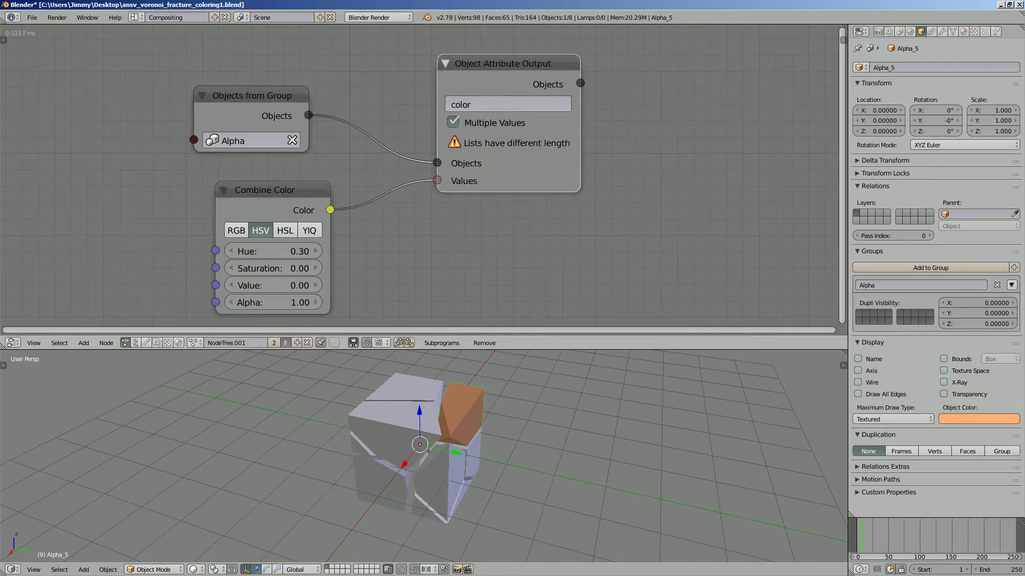
pyautogui.moveTo(416, 176); pyautogui.dragTo(433, 170, button='middle')
pyautogui.moveTo(288, 184); pyautogui.dragTo(224, 182)
pyautogui.scroll(-1, 417, 176)
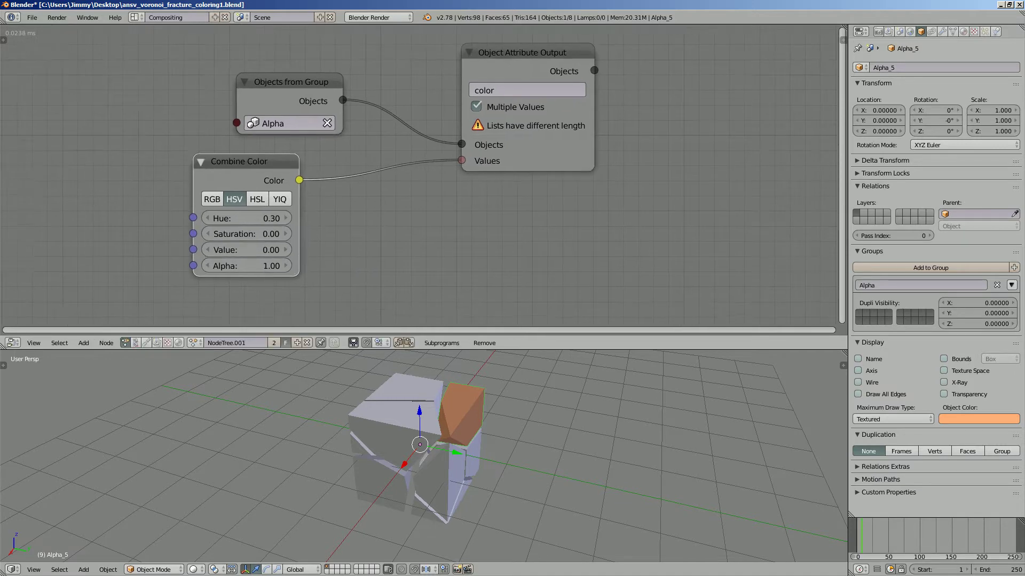
# Add a Random Vector node on the left of the tree.
pyautogui.hotkey('ctrl', 'a')
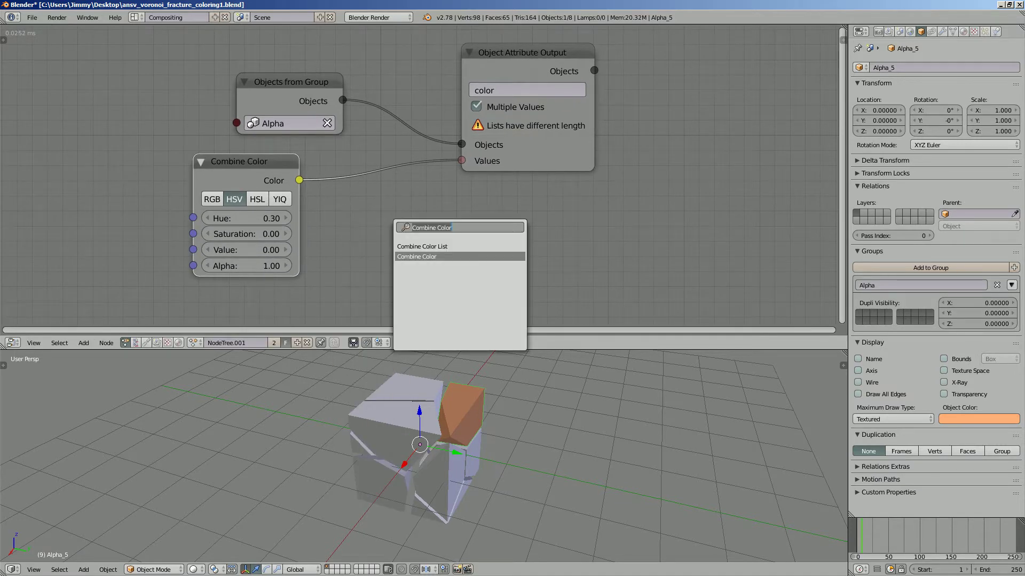
pyautogui.moveTo(127, 181); pyautogui.dragTo(230, 190, button='middle')
pyautogui.hotkey('ctrl', 'a')
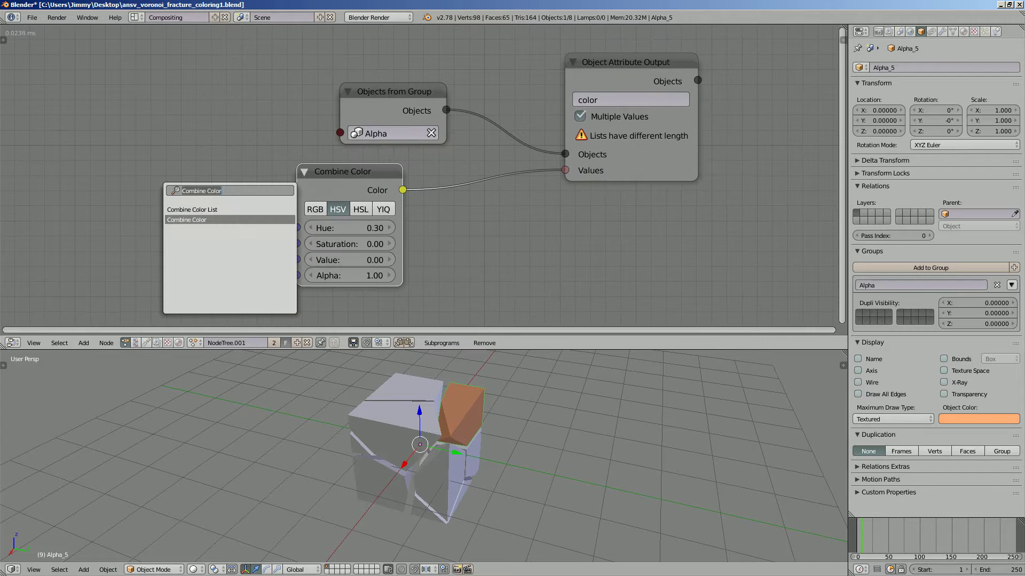
pyautogui.write('random col')
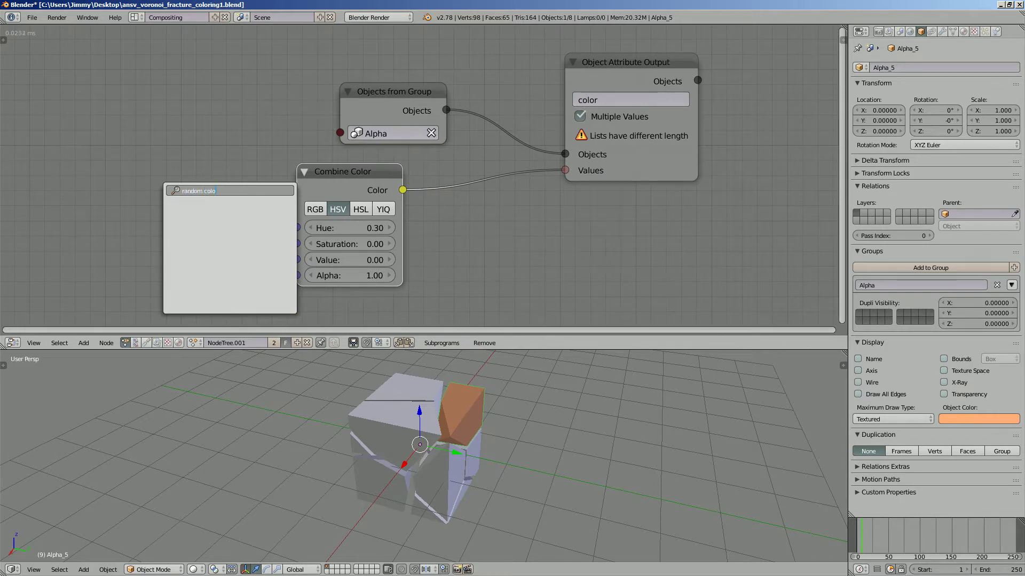
pyautogui.write('o')
pyautogui.press('BackSpace')
pyautogui.press('BackSpace')
pyautogui.write('v')
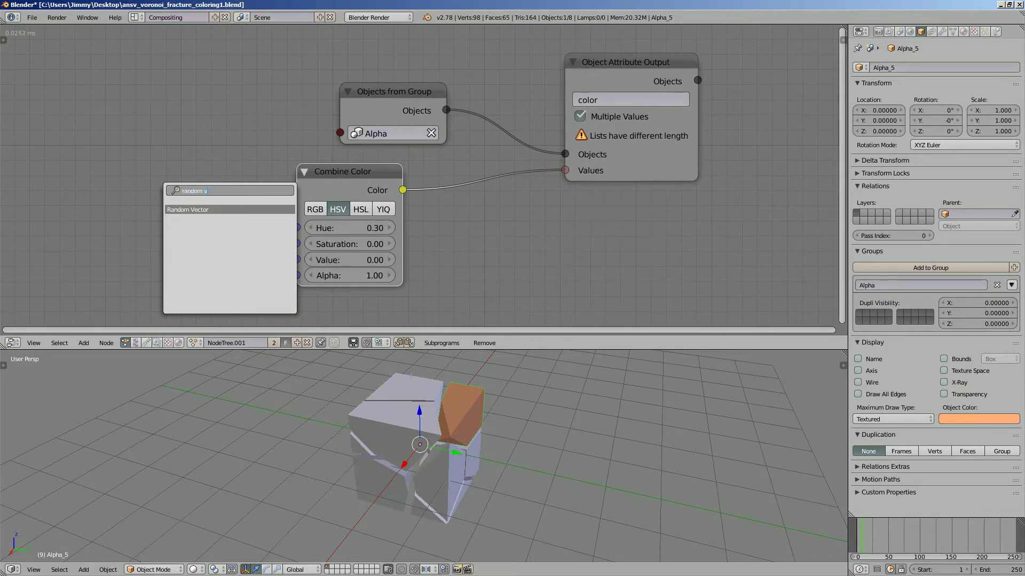
pyautogui.press('Return')
pyautogui.click(154, 245)
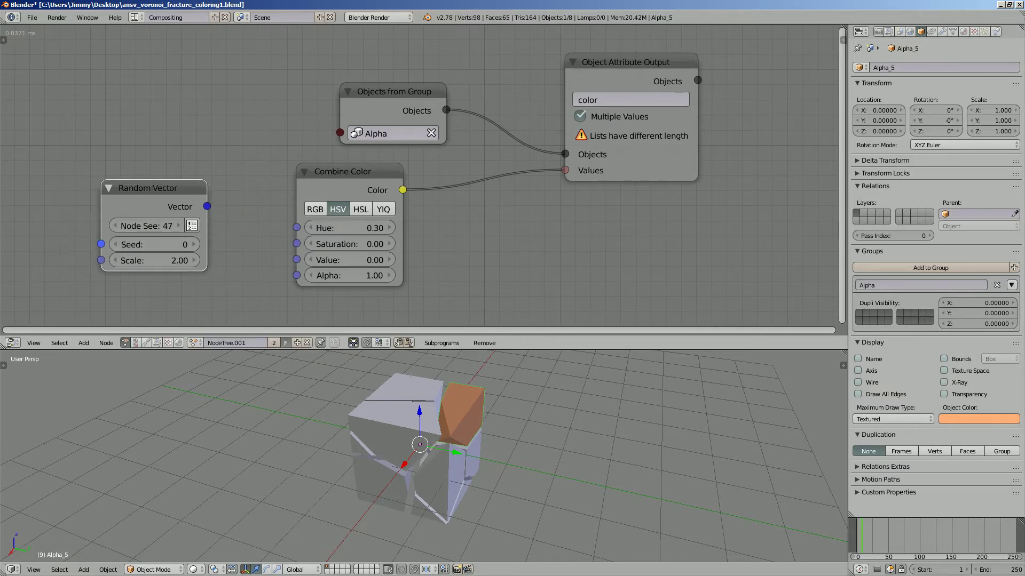
pyautogui.scroll(2, 59, 300)
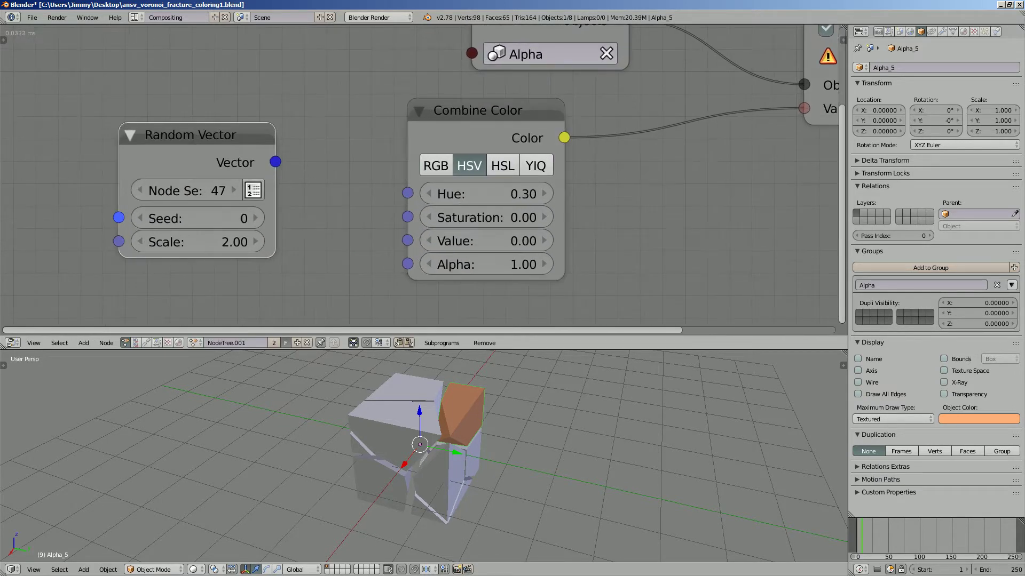
pyautogui.scroll(-1, 422, 179)
# Make Random Vector output a list with Count 10 and rearrange the nodes.
pyautogui.moveTo(213, 234); pyautogui.dragTo(256, 234)
pyautogui.moveTo(209, 143); pyautogui.dragTo(180, 128)
pyautogui.scroll(-1, 214, 235)
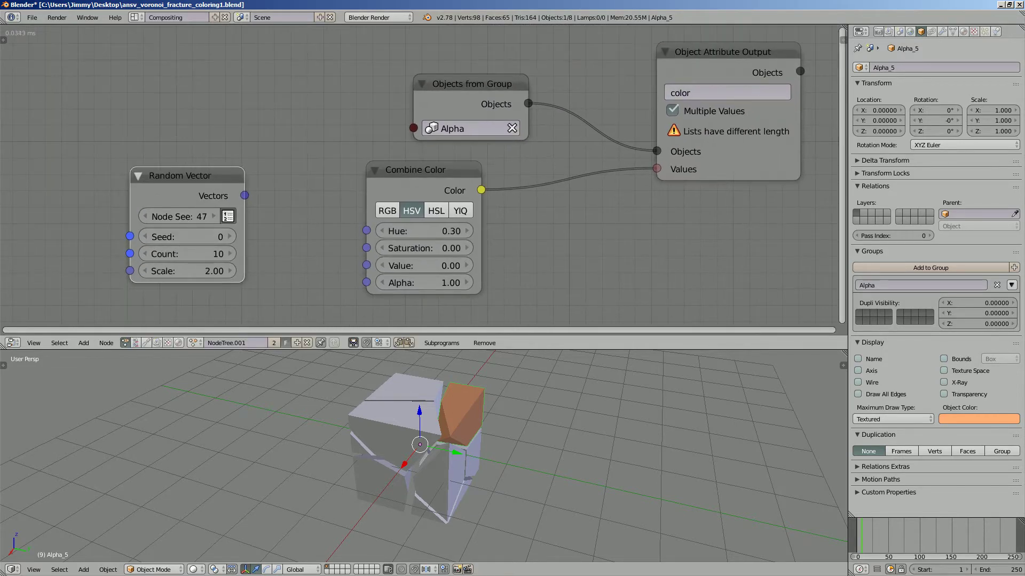
pyautogui.moveTo(470, 84); pyautogui.dragTo(308, 78)
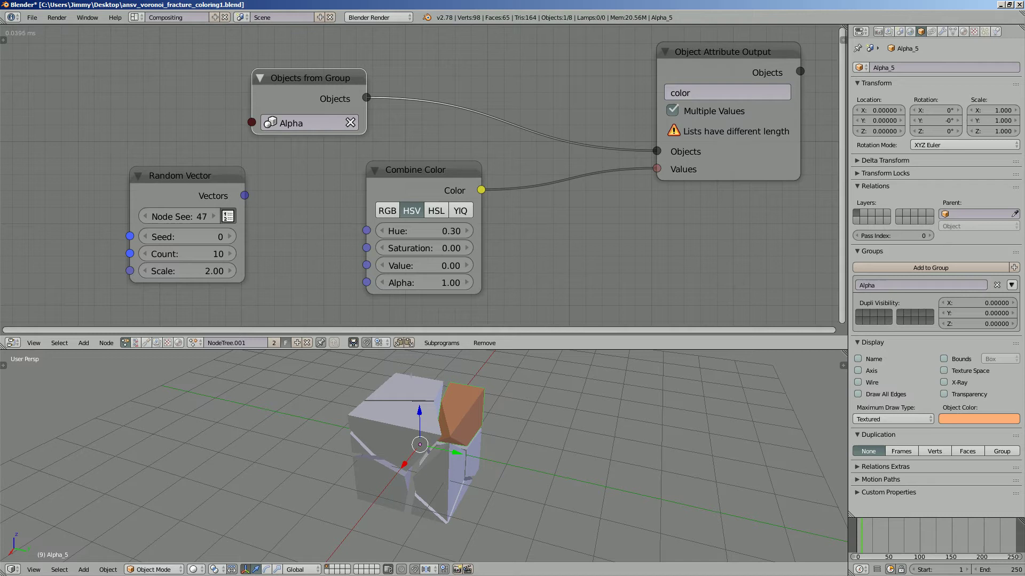
pyautogui.moveTo(422, 179); pyautogui.dragTo(437, 165, button='middle')
pyautogui.moveTo(202, 163); pyautogui.dragTo(193, 161)
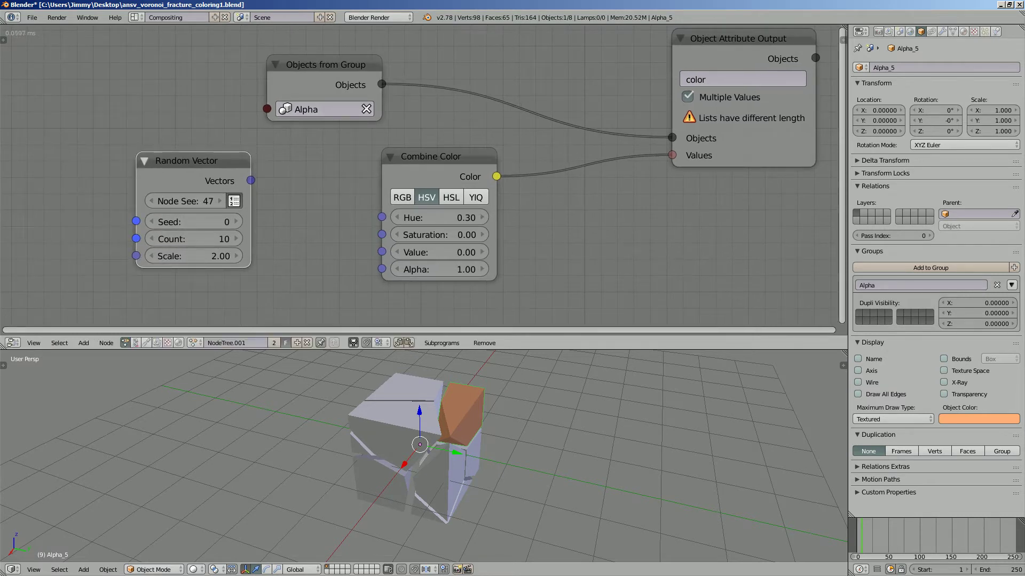
# Try linking the random Vectors into Hue, rearrange the nodes, and save.
pyautogui.moveTo(250, 181); pyautogui.dragTo(276, 181)
pyautogui.moveTo(352, 209); pyautogui.dragTo(353, 209)
pyautogui.moveTo(251, 180); pyautogui.dragTo(381, 217)
pyautogui.moveTo(381, 217); pyautogui.dragTo(392, 214, button='middle')
pyautogui.moveTo(198, 157); pyautogui.dragTo(164, 166)
pyautogui.hotkey('ctrl', 's')
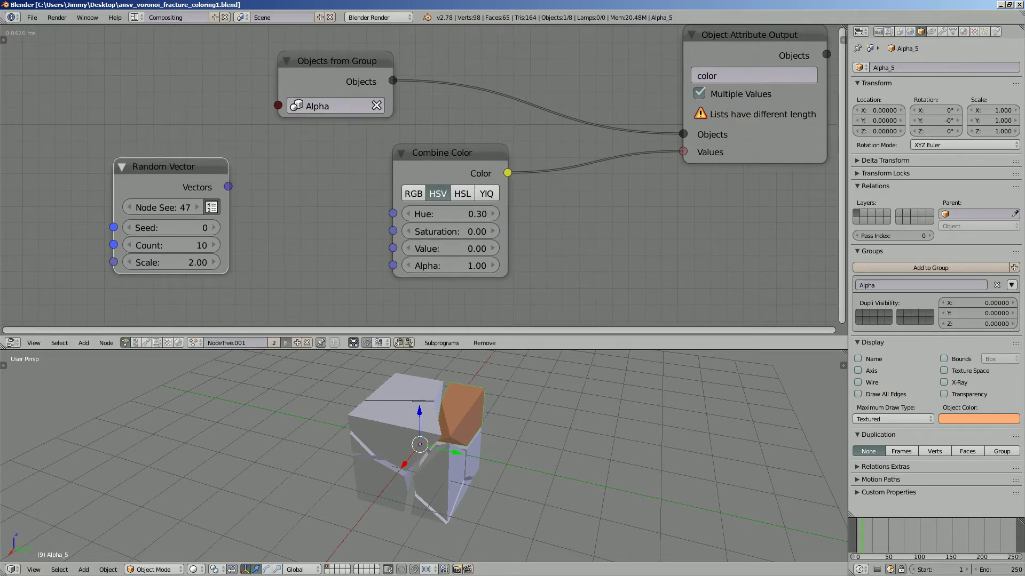
pyautogui.moveTo(453, 155); pyautogui.dragTo(484, 155)
pyautogui.moveTo(484, 154); pyautogui.dragTo(495, 148, button='middle')
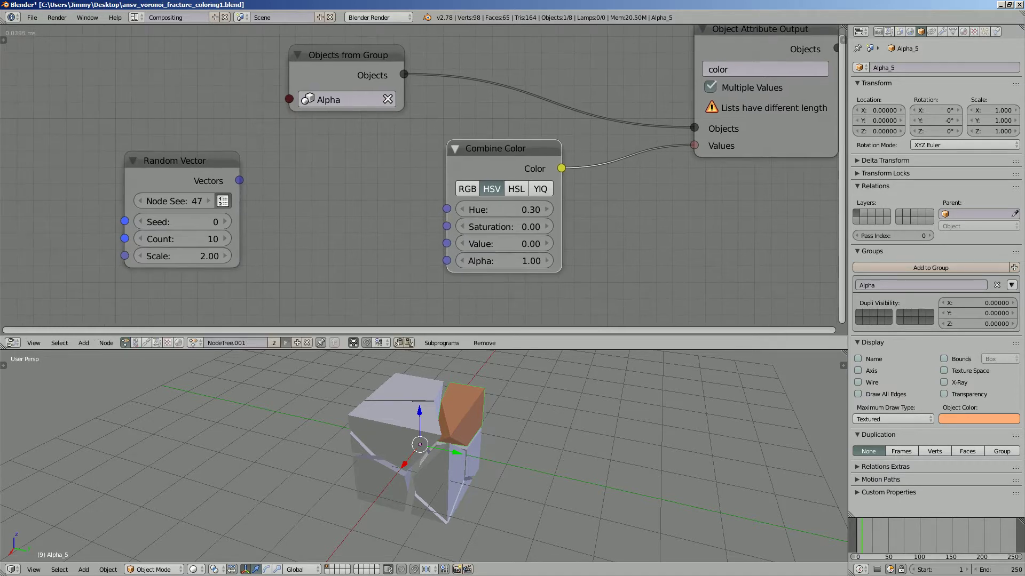
# Add a Separate Vector node fed by the Random Vector output.
pyautogui.press('space')
pyautogui.write('Random Vector')
pyautogui.write('sep')
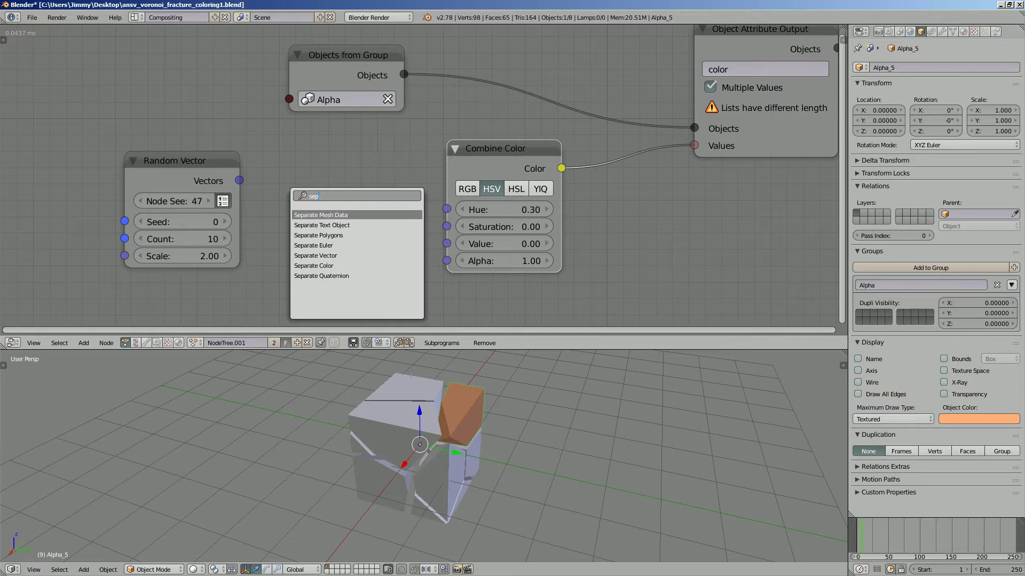
pyautogui.press('Down')
pyautogui.press('Down')
pyautogui.press('Down')
pyautogui.press('Down')
pyautogui.press('Return')
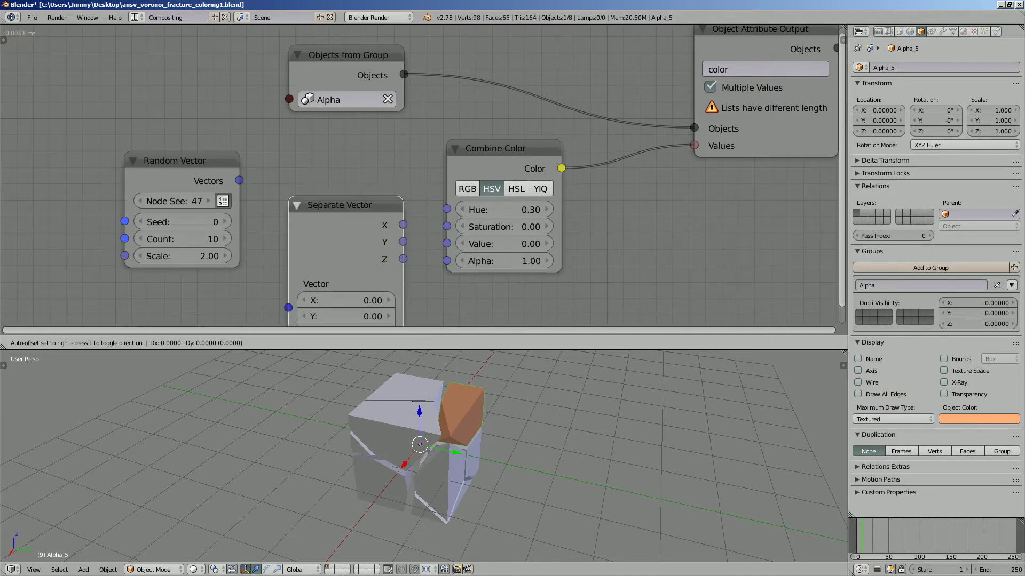
pyautogui.moveTo(239, 180); pyautogui.dragTo(275, 249)
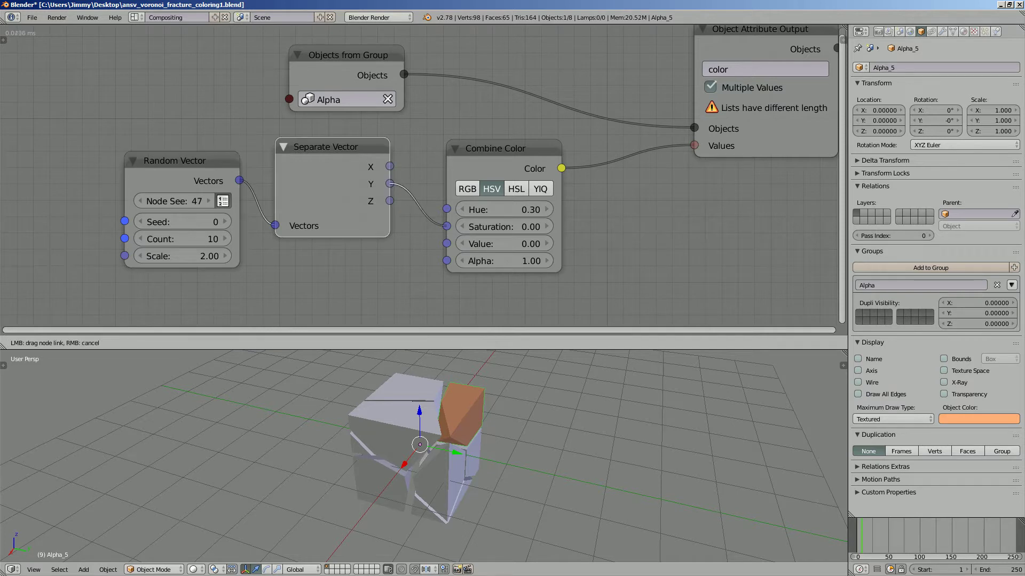
# Delete the Separate Vector node and start moving Random Vector left.
pyautogui.click(447, 243)
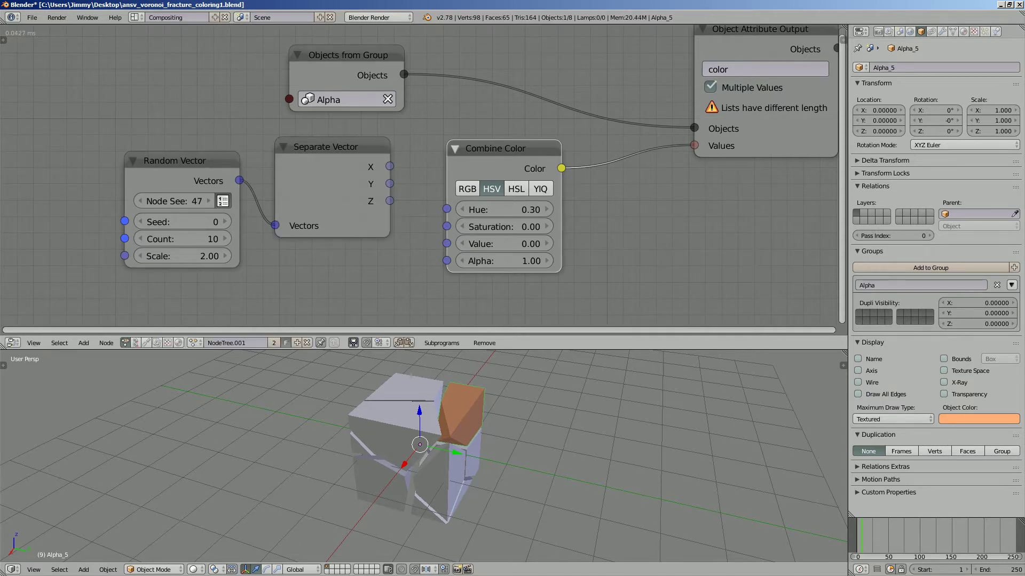
pyautogui.scroll(-2, 336, 108)
pyautogui.moveTo(336, 108); pyautogui.dragTo(401, 98, button='middle')
pyautogui.moveTo(267, 142); pyautogui.dragTo(81, 158)
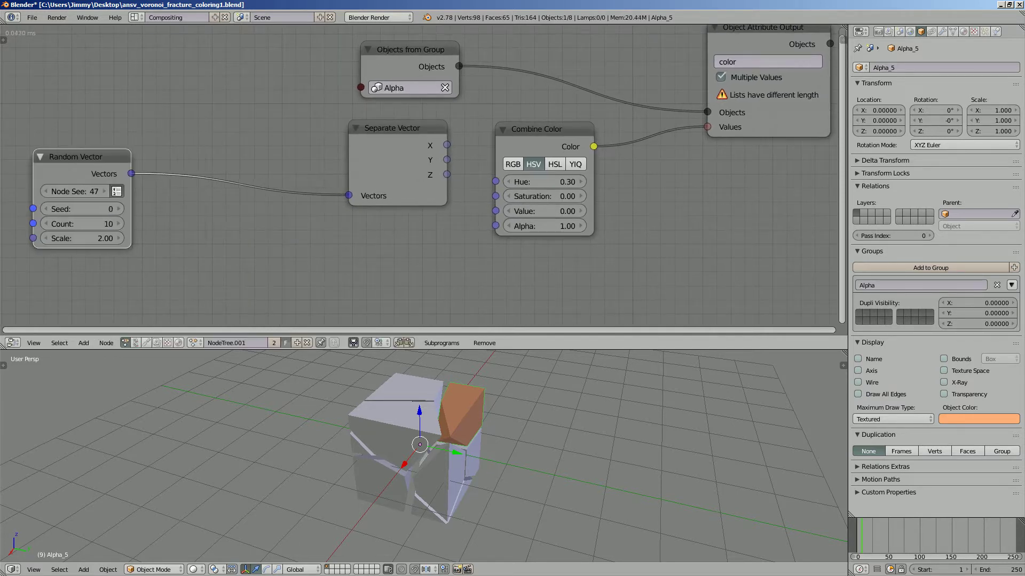
pyautogui.click(397, 171)
pyautogui.press('x')
pyautogui.scroll(-1, 603, 192)
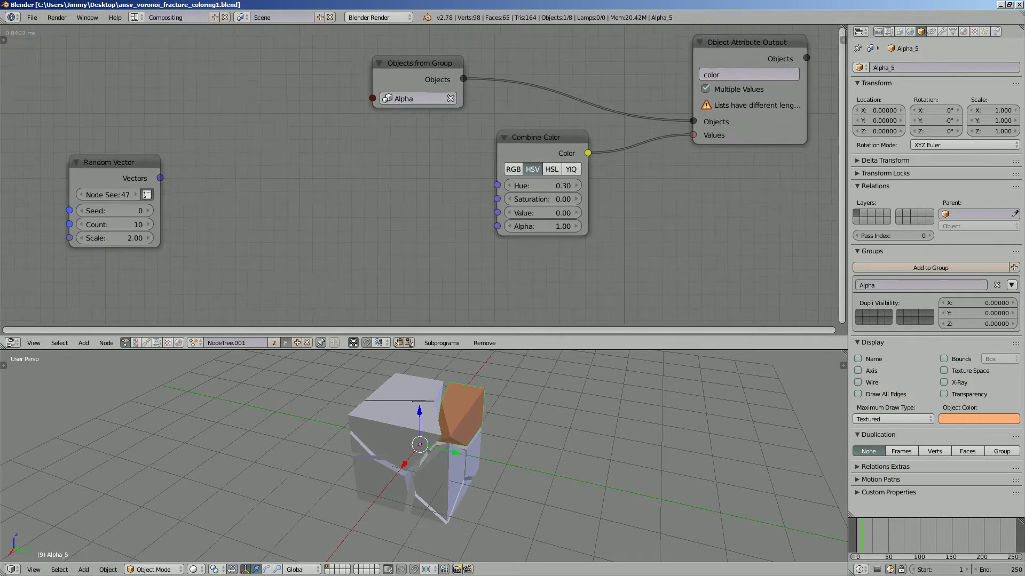
pyautogui.press('g')
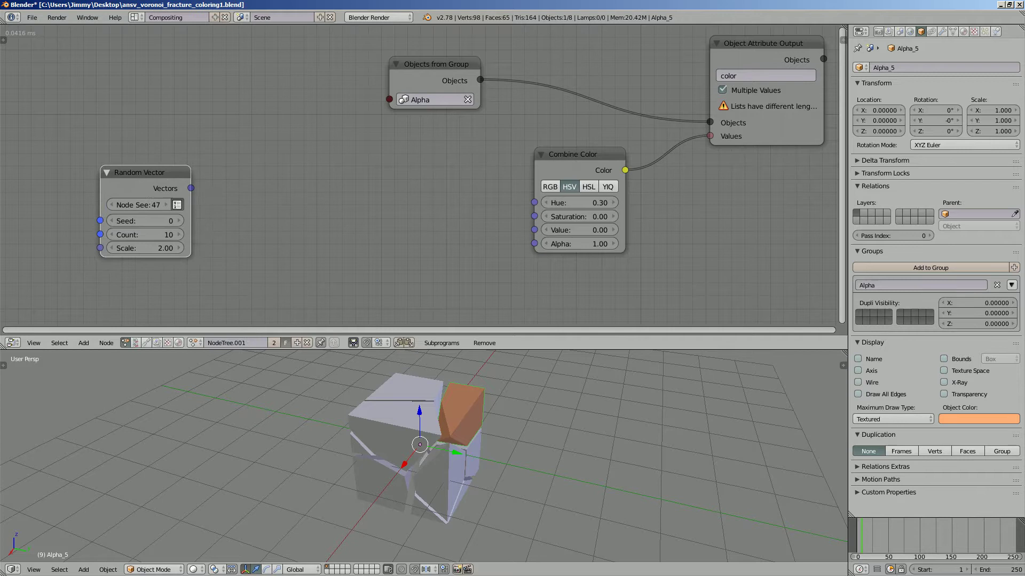
# Reposition the Random Vector node slightly higher at the left.
pyautogui.press('Return')
pyautogui.scroll(2, 314, 184)
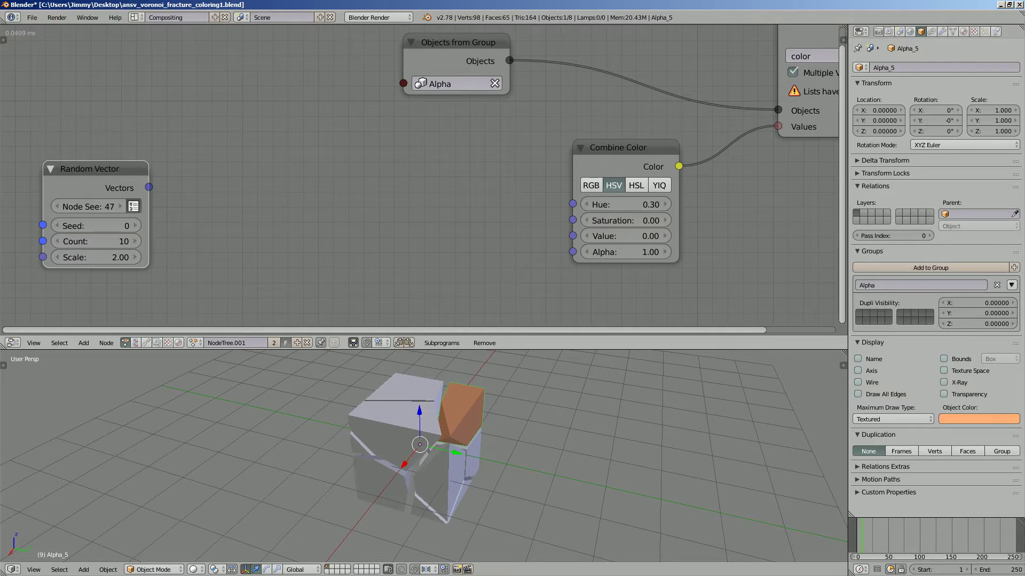
pyautogui.press('g')
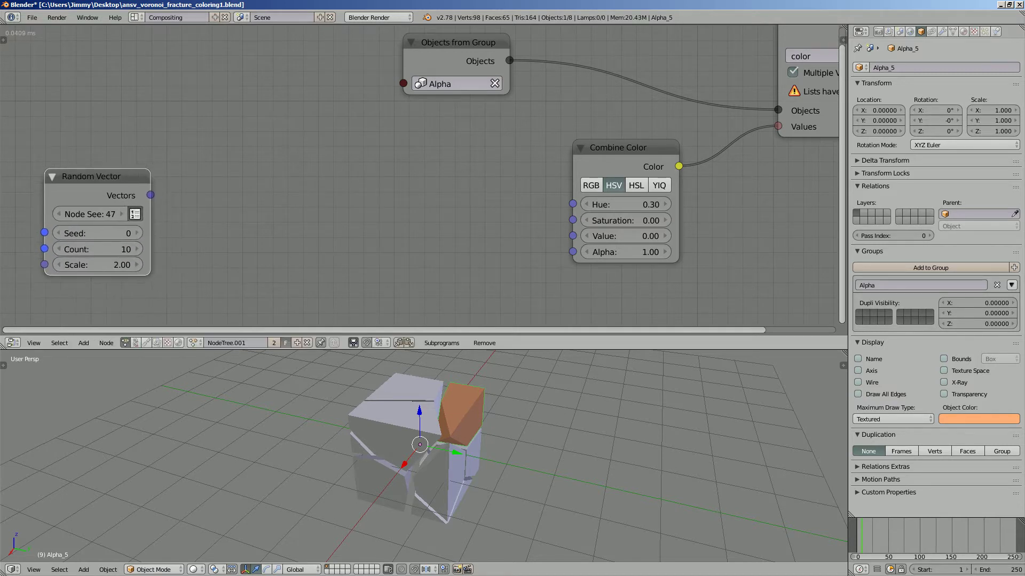
pyautogui.press('Return')
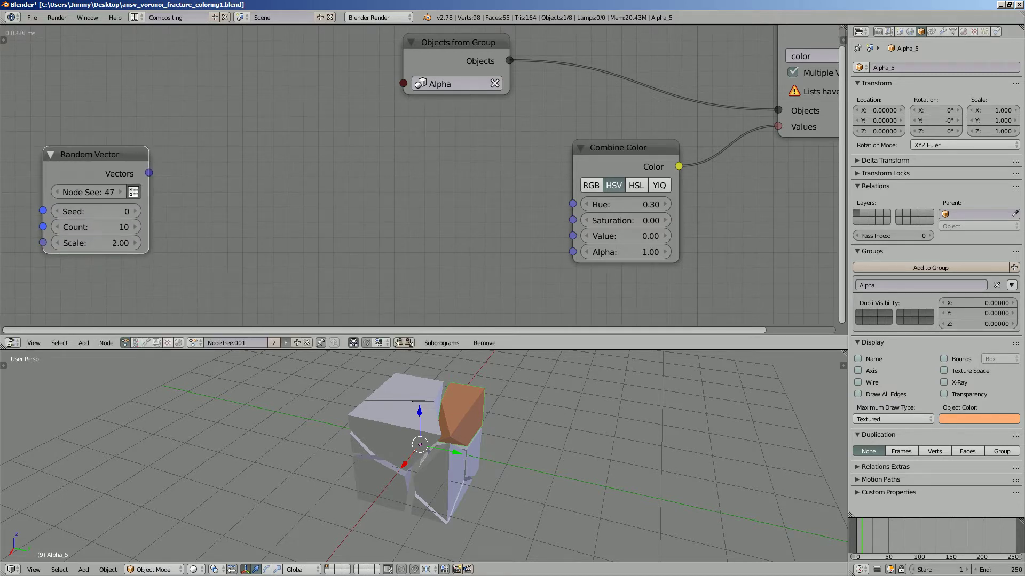
pyautogui.press('g')
pyautogui.click(132, 167)
# Create a My Loop subprogram looping through Random Vector's Vectors, then move Combine Color aside.
pyautogui.press('w')
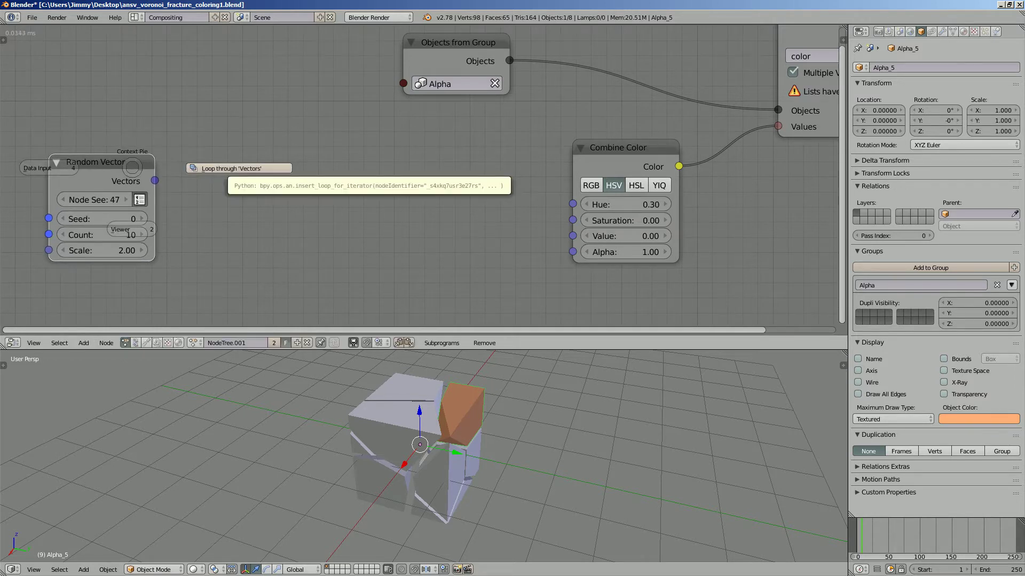
pyautogui.click(235, 169)
pyautogui.press('Return')
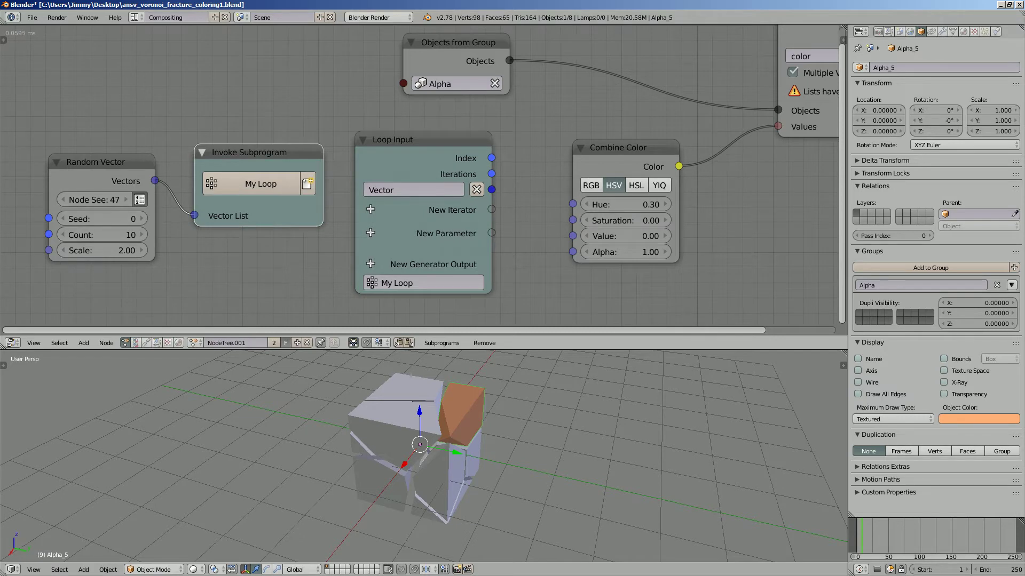
pyautogui.press('Home')
pyautogui.moveTo(534, 153); pyautogui.dragTo(622, 158)
pyautogui.scroll(2, 667, 305)
# Add a Separate Vector on the loop's Vector, wiring X, Y, Z into Hue, Saturation, Value.
pyautogui.hotkey('ctrl', 'a')
pyautogui.write('sepa')
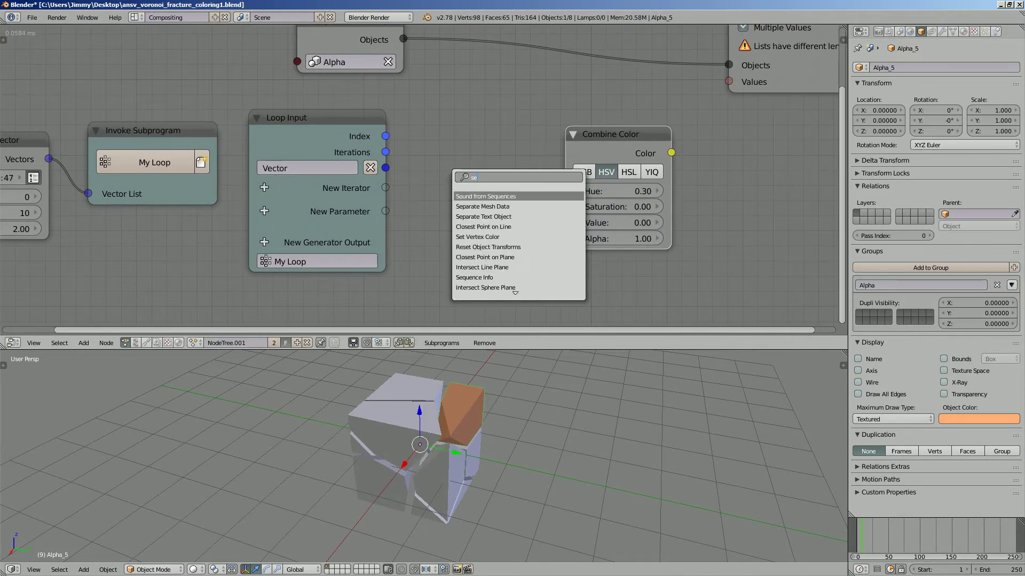
pyautogui.press('Down')
pyautogui.press('Down')
pyautogui.press('Down')
pyautogui.press('Down')
pyautogui.press('Return')
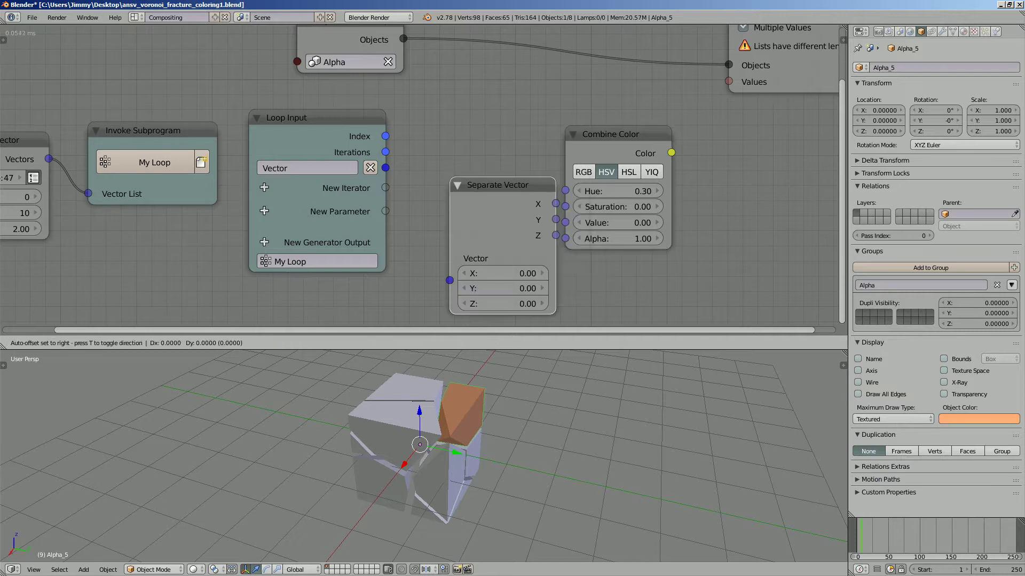
pyautogui.moveTo(385, 167); pyautogui.dragTo(421, 238)
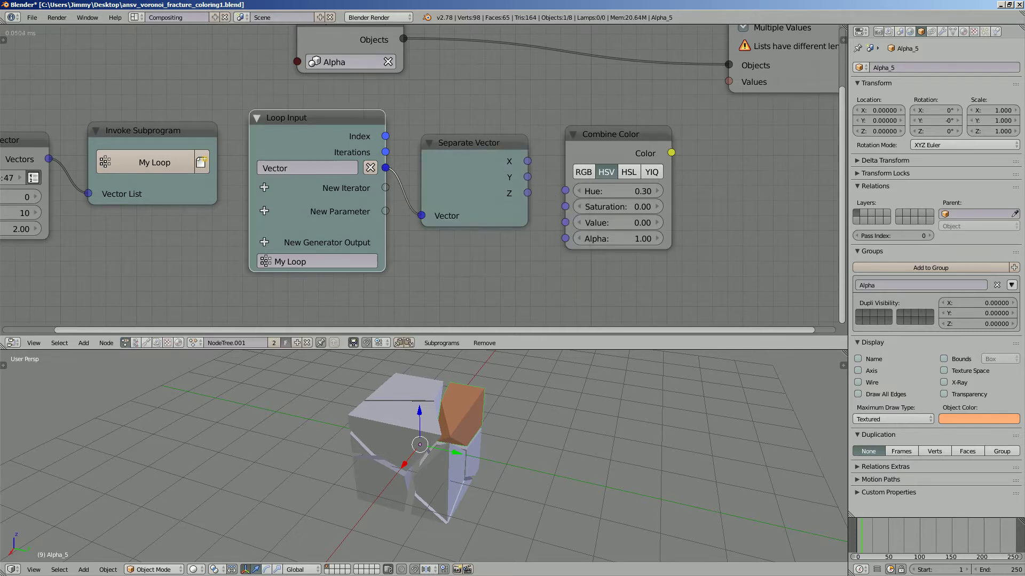
pyautogui.moveTo(527, 160); pyautogui.dragTo(565, 222)
# Begin a link from Combine Color's Color output, then release it unfinished.
pyautogui.moveTo(421, 187); pyautogui.dragTo(438, 186, button='middle')
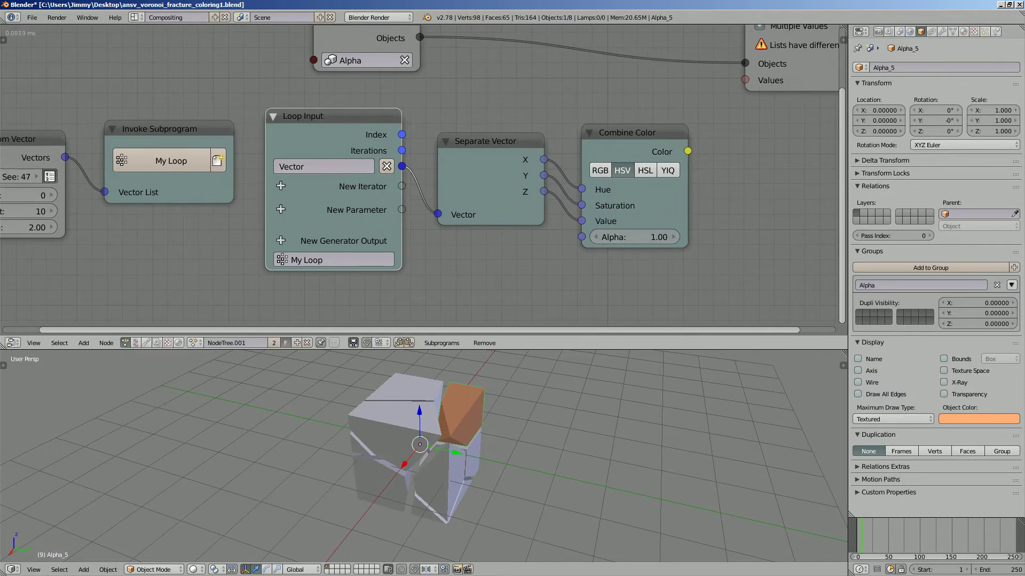
pyautogui.scroll(-1, 438, 185)
pyautogui.scroll(1, 437, 185)
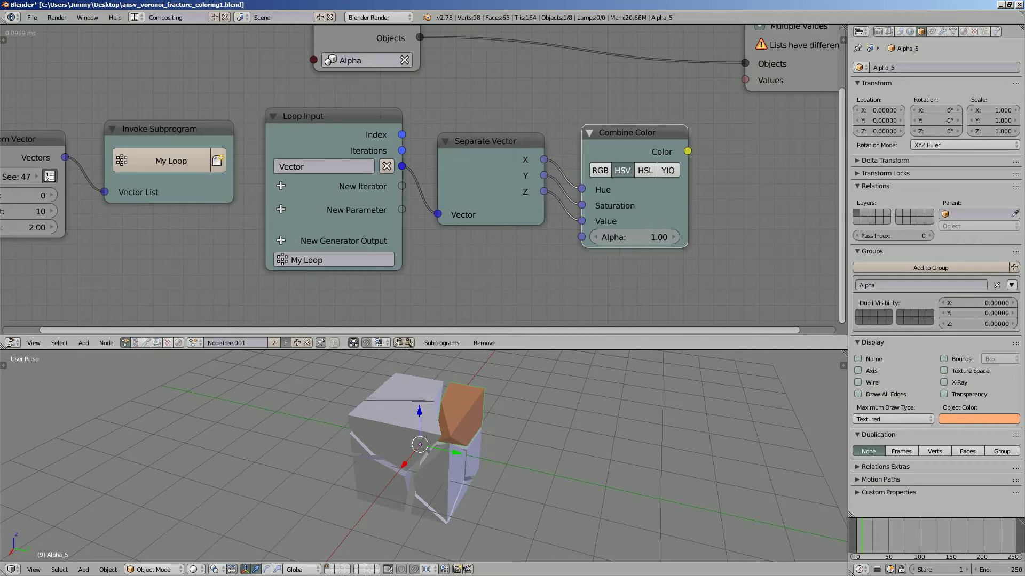
pyautogui.scroll(-1, 337, 149)
pyautogui.moveTo(626, 151); pyautogui.dragTo(708, 162)
pyautogui.moveTo(709, 163); pyautogui.dragTo(675, 167, button='middle')
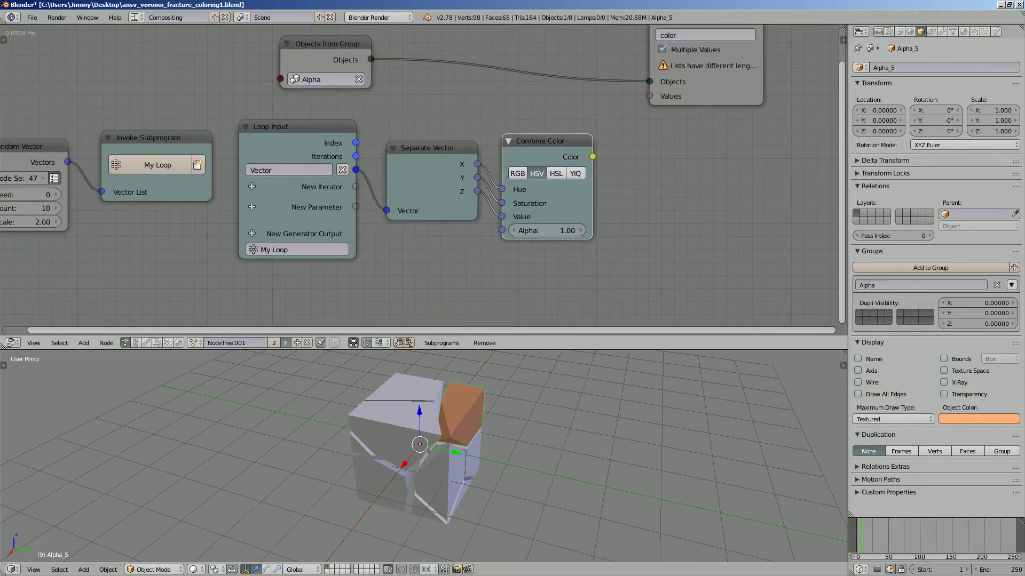
# Add a Color List output beside Combine Color and connect Combine Color's Color into it.
pyautogui.press('space')
pyautogui.write('color')
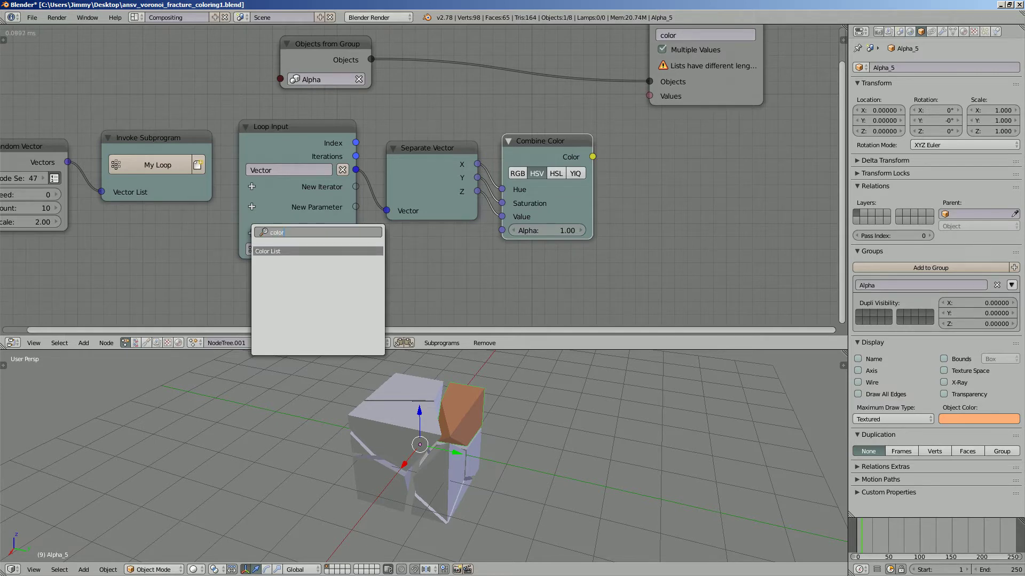
pyautogui.press('Return')
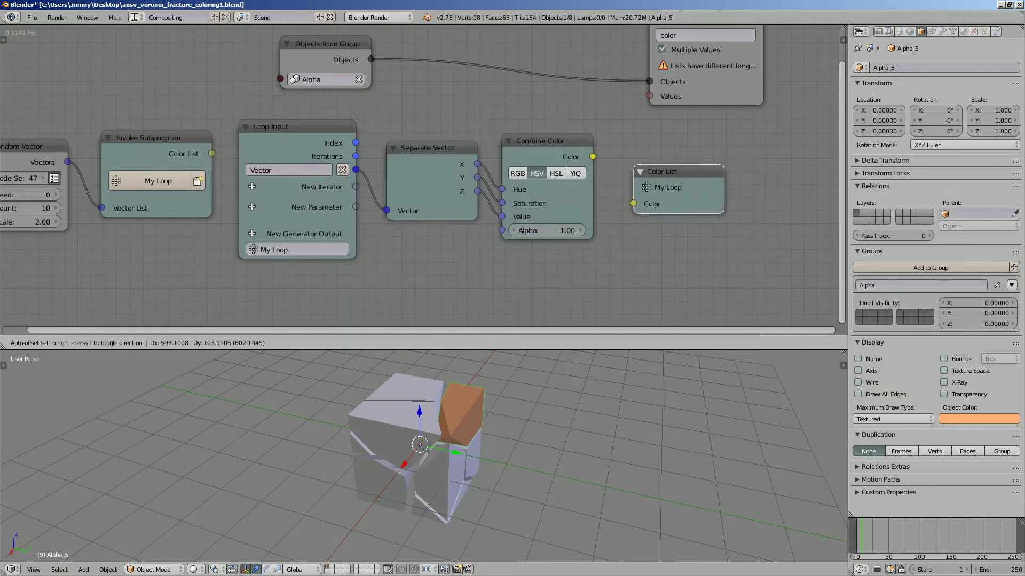
pyautogui.click(688, 187)
pyautogui.moveTo(592, 156); pyautogui.dragTo(644, 205)
# Move the loop nodes down and left, then shift Invoke Subprogram and Random Vector right.
pyautogui.press('Home')
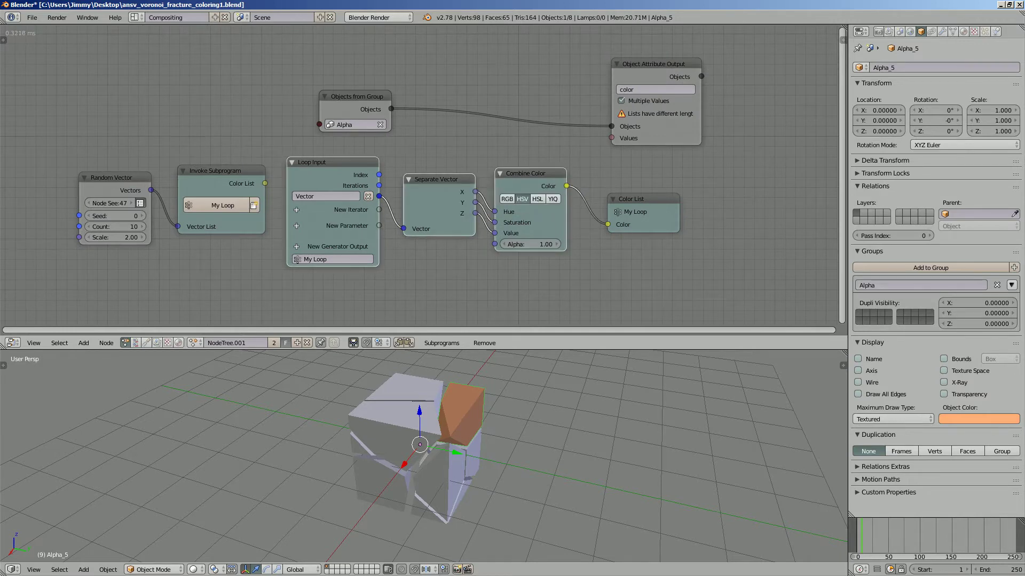
pyautogui.press('g')
pyautogui.press('Return')
pyautogui.scroll(2, 419, 176)
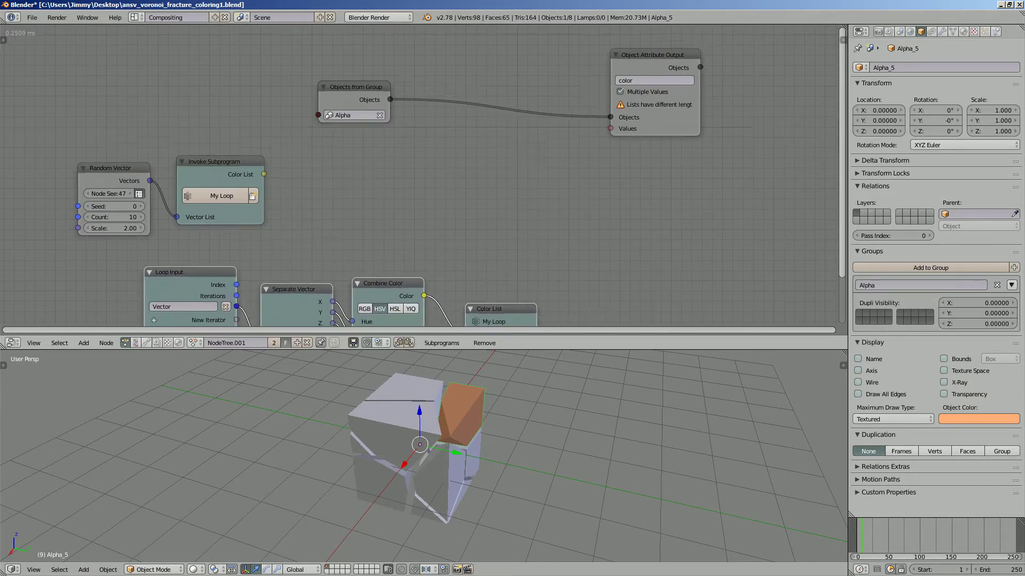
pyautogui.moveTo(373, 160); pyautogui.dragTo(403, 156, button='middle')
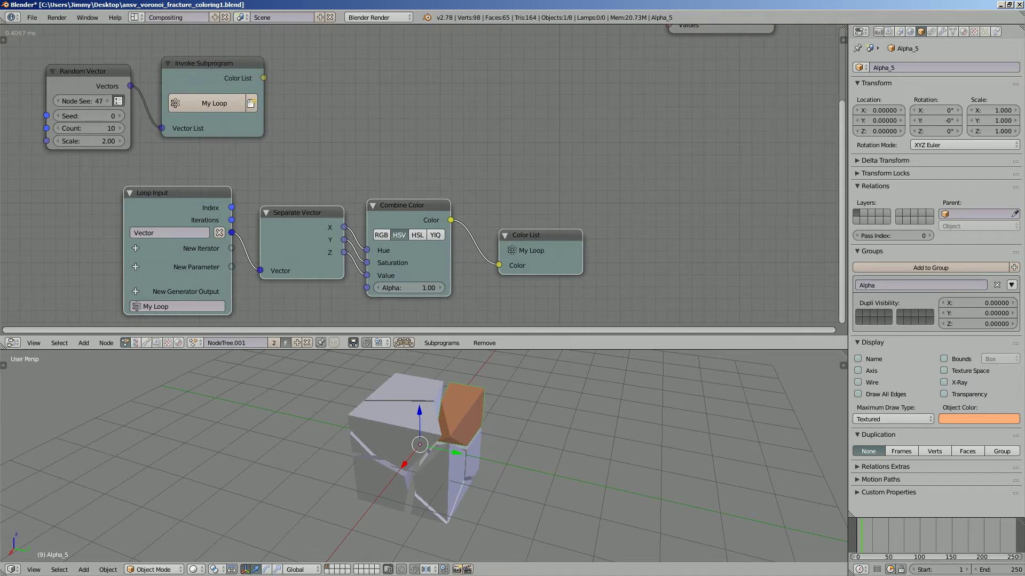
pyautogui.scroll(-1, 418, 176)
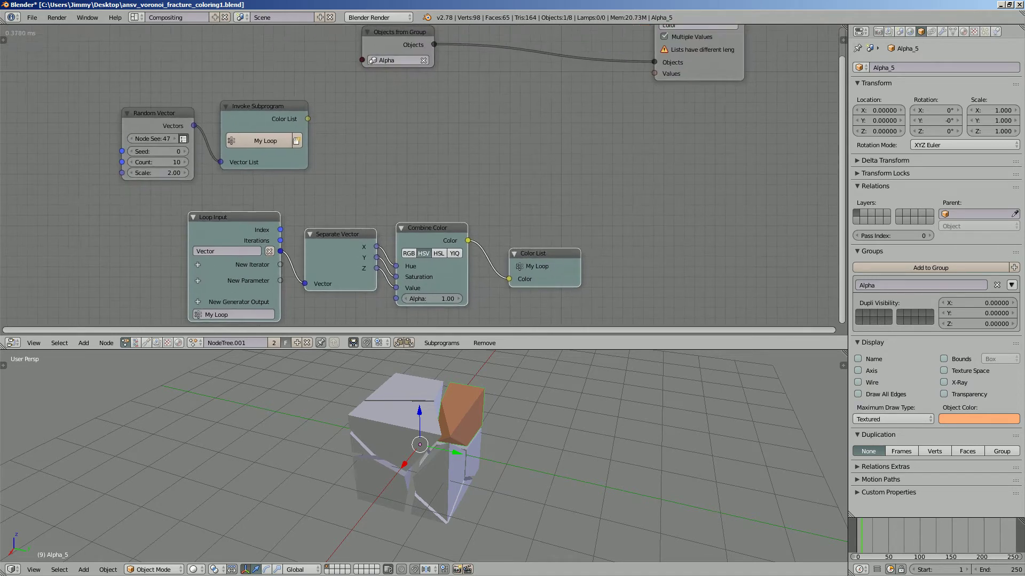
pyautogui.moveTo(256, 110); pyautogui.dragTo(395, 89)
pyautogui.scroll(1, 255, 113)
pyautogui.moveTo(113, 102); pyautogui.dragTo(232, 111)
# Save, then link Invoke Subprogram's Color List into Object Attribute Output's Values.
pyautogui.hotkey('ctrl', 's')
pyautogui.moveTo(232, 111); pyautogui.dragTo(219, 177, button='middle')
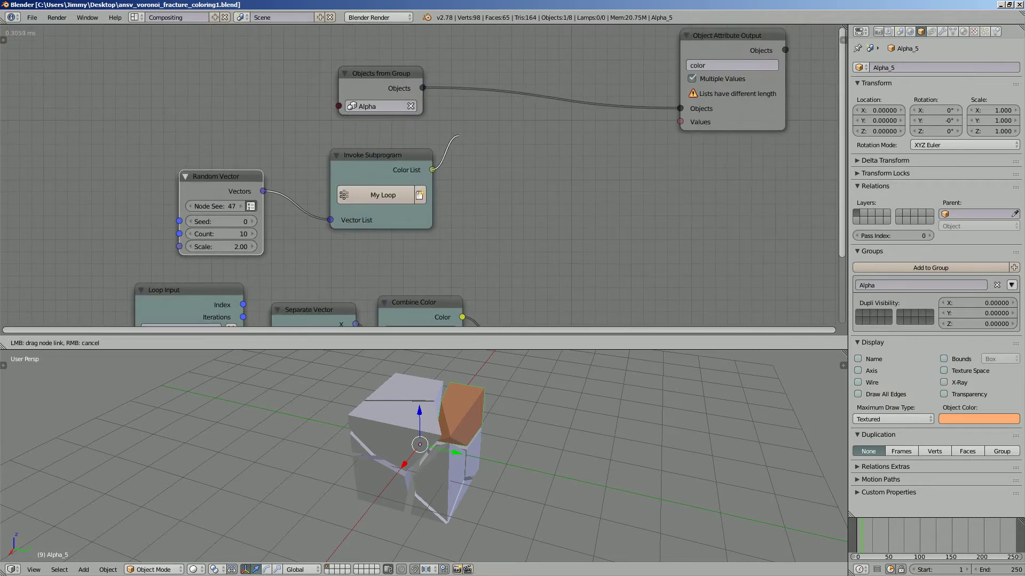
pyautogui.moveTo(432, 170); pyautogui.dragTo(680, 121)
pyautogui.moveTo(422, 454); pyautogui.dragTo(368, 470, button='middle')
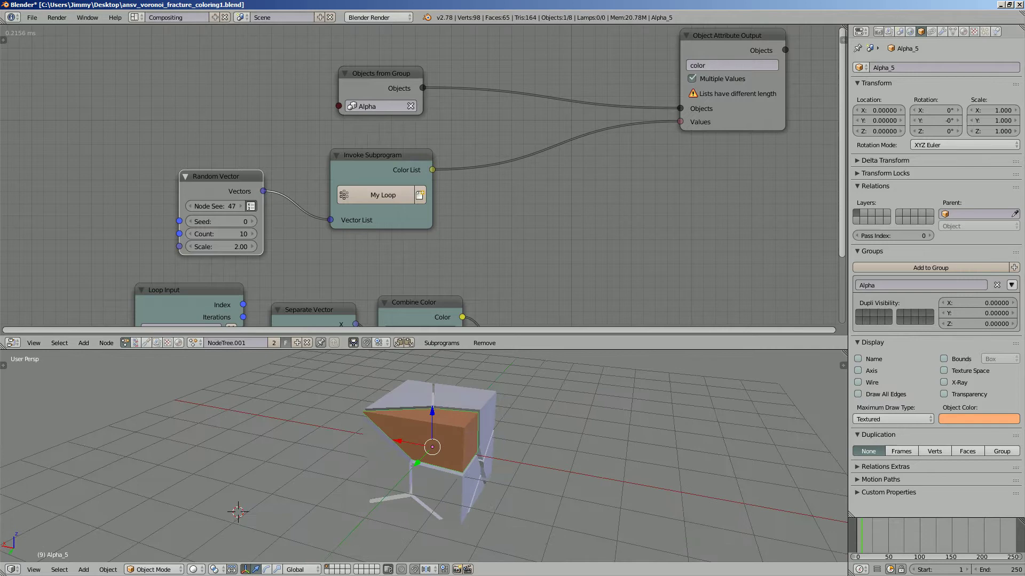
pyautogui.moveTo(374, 213); pyautogui.dragTo(299, 224, button='middle')
pyautogui.scroll(2, 299, 224)
pyautogui.scroll(2, 488, 116)
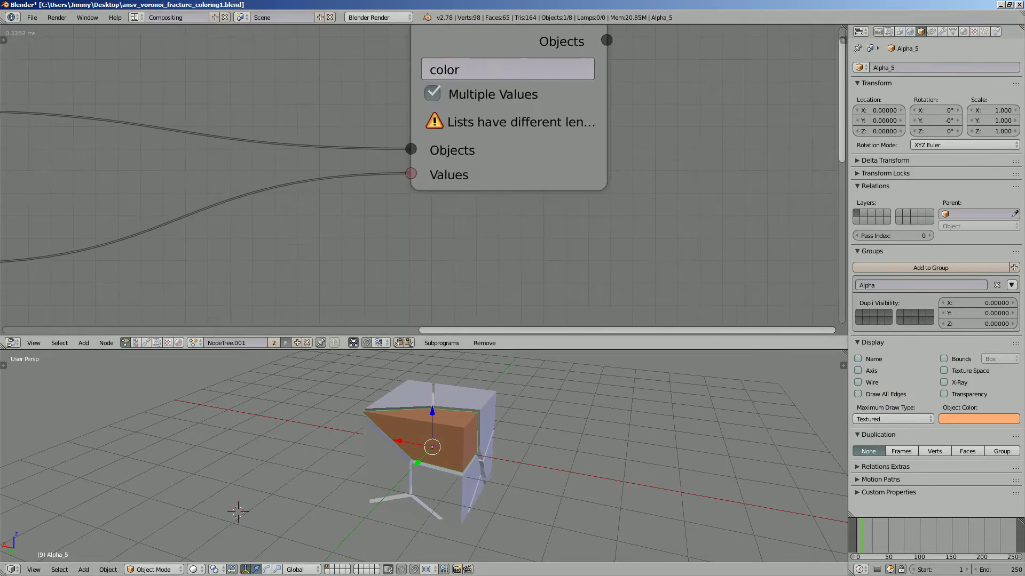
# Widen Object Attribute Output to read its warning.
pyautogui.moveTo(607, 133); pyautogui.dragTo(666, 133)
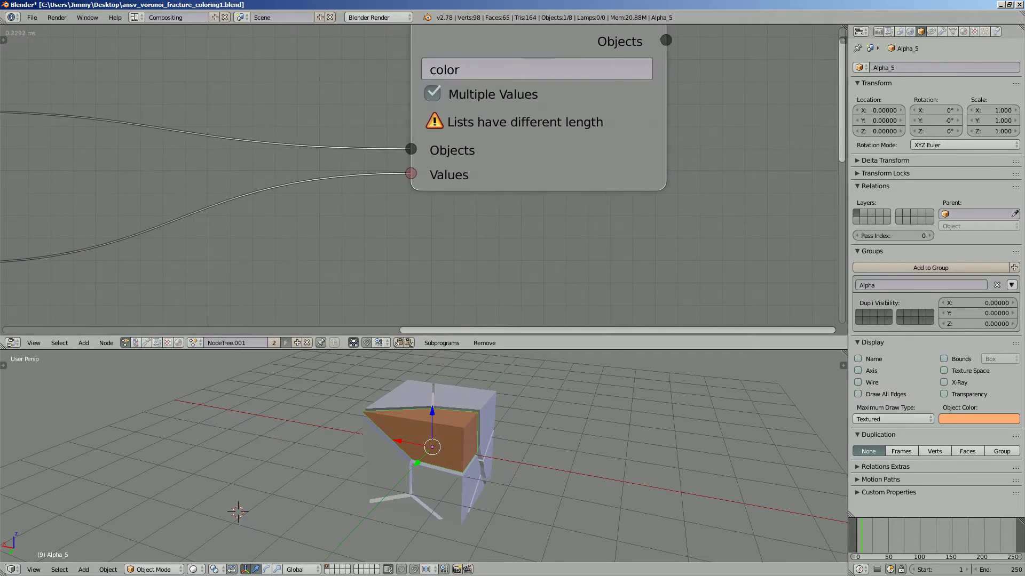
pyautogui.scroll(-3, 481, 176)
pyautogui.moveTo(481, 176); pyautogui.dragTo(593, 185, button='middle')
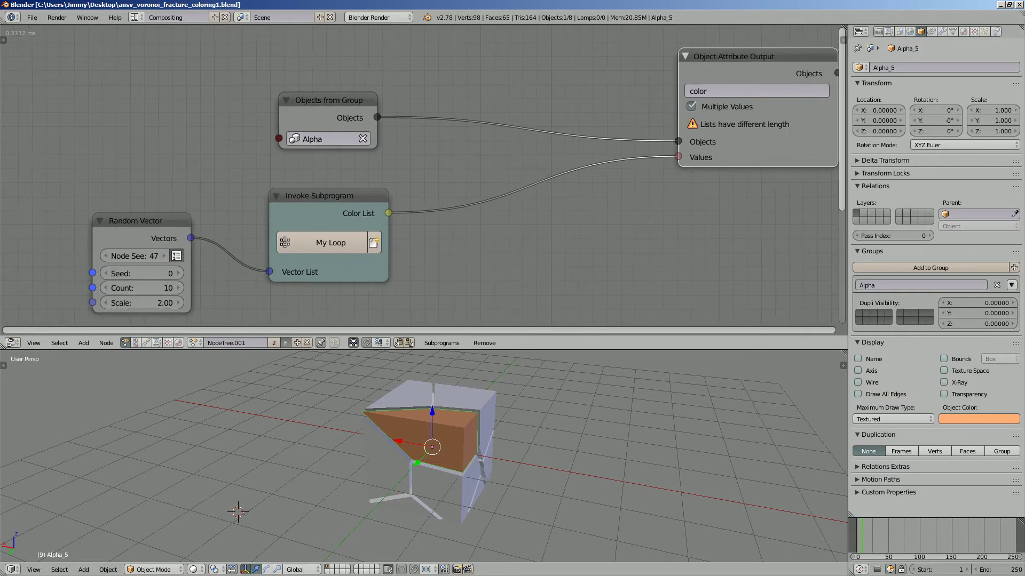
# Drive Random Vector's Count with a Get List Length of the group's Objects, then save.
pyautogui.hotkey('ctrl', 'a')
pyautogui.write('list l')
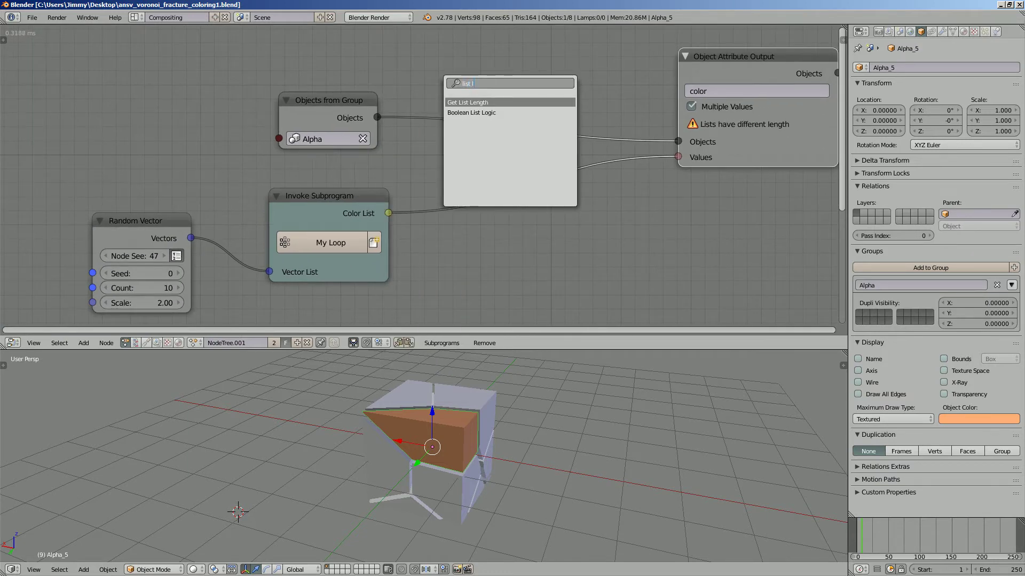
pyautogui.press('Return')
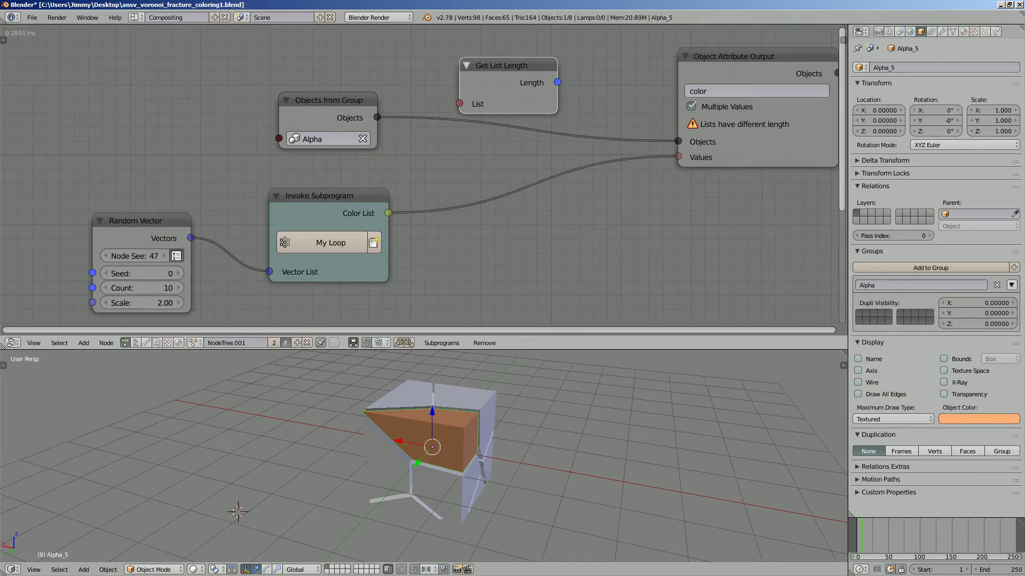
pyautogui.moveTo(377, 117); pyautogui.dragTo(456, 78)
pyautogui.moveTo(533, 74); pyautogui.dragTo(93, 287)
pyautogui.moveTo(92, 288); pyautogui.dragTo(112, 248, button='middle')
pyautogui.hotkey('ctrl', 's')
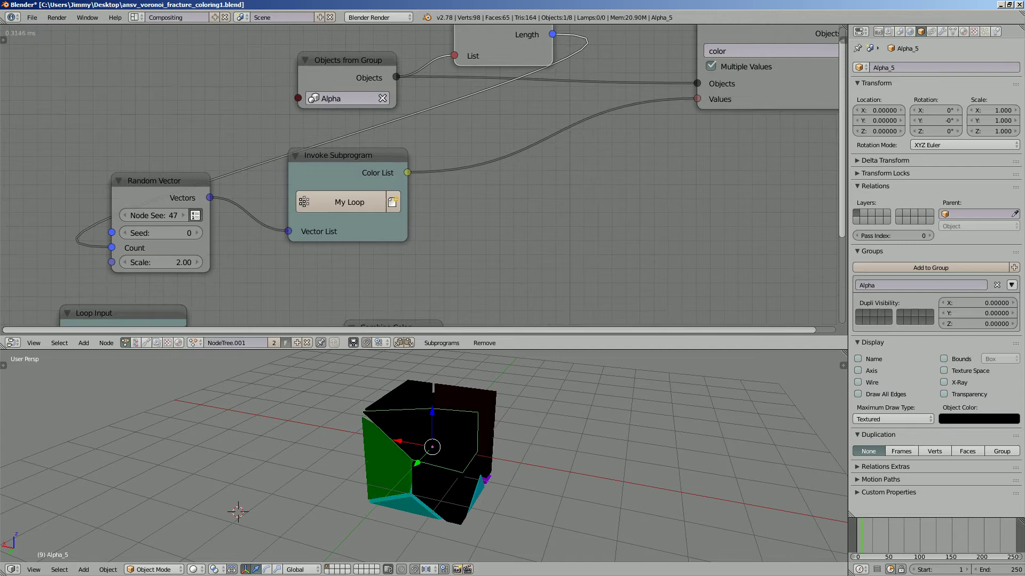
pyautogui.moveTo(374, 480); pyautogui.dragTo(453, 405, button='middle')
# Raise the Random Vector Seed from 93 to reshuffle the piece colours, then save.
pyautogui.moveTo(480, 213); pyautogui.dragTo(424, 207, button='middle')
pyautogui.moveTo(101, 226); pyautogui.dragTo(134, 225)
pyautogui.moveTo(374, 507); pyautogui.dragTo(581, 559, button='middle')
pyautogui.moveTo(134, 225); pyautogui.dragTo(150, 226)
pyautogui.moveTo(427, 214); pyautogui.dragTo(459, 176, button='middle')
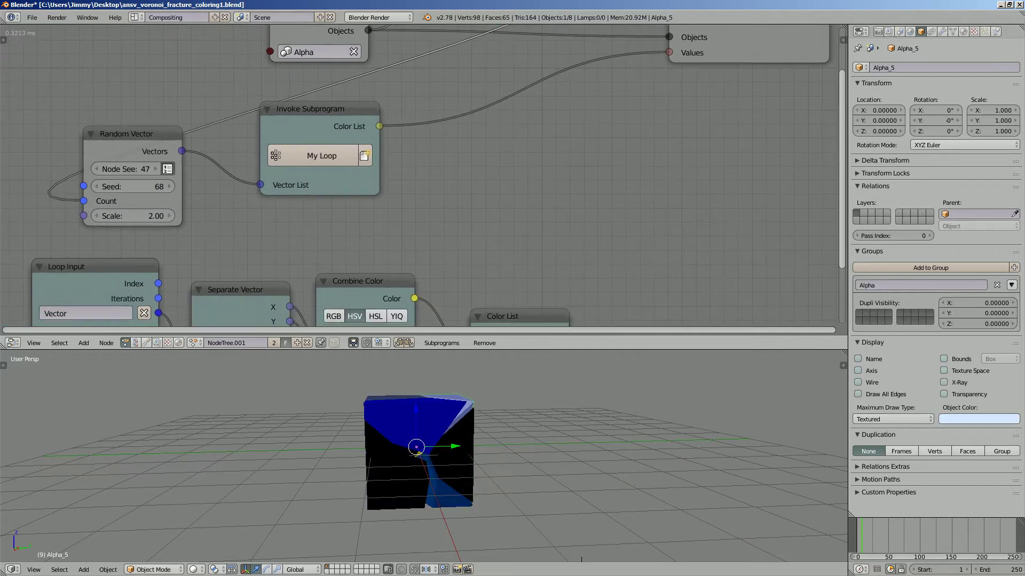
pyautogui.moveTo(480, 454); pyautogui.dragTo(512, 443, button='middle')
pyautogui.moveTo(459, 176); pyautogui.dragTo(487, 47, button='middle')
pyautogui.hotkey('ctrl', 's')
# Switch Combine Color to RGB with X, Y, Z driving Red, Green, Blue, and save.
pyautogui.click(365, 188)
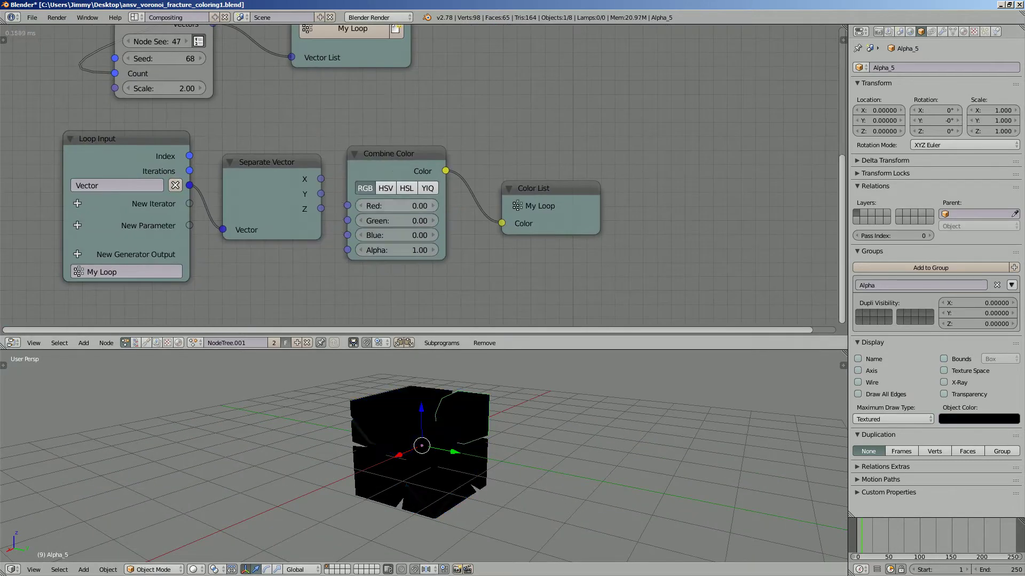
pyautogui.moveTo(458, 427); pyautogui.dragTo(472, 427, button='middle')
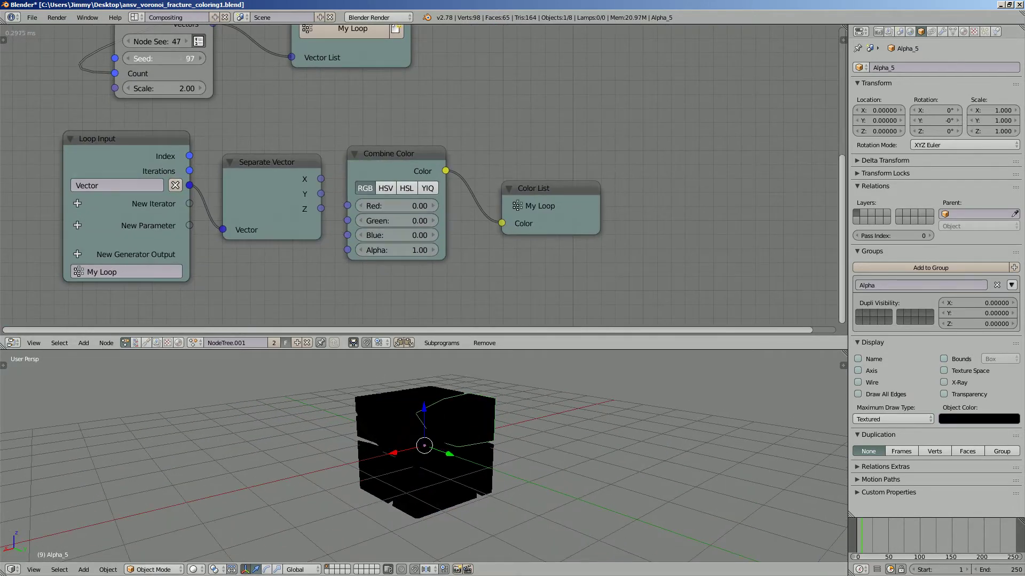
pyautogui.moveTo(321, 179); pyautogui.dragTo(348, 205)
pyautogui.moveTo(321, 193); pyautogui.dragTo(347, 235)
pyautogui.moveTo(640, 240); pyautogui.dragTo(654, 255, button='middle')
pyautogui.moveTo(281, 177); pyautogui.dragTo(273, 178)
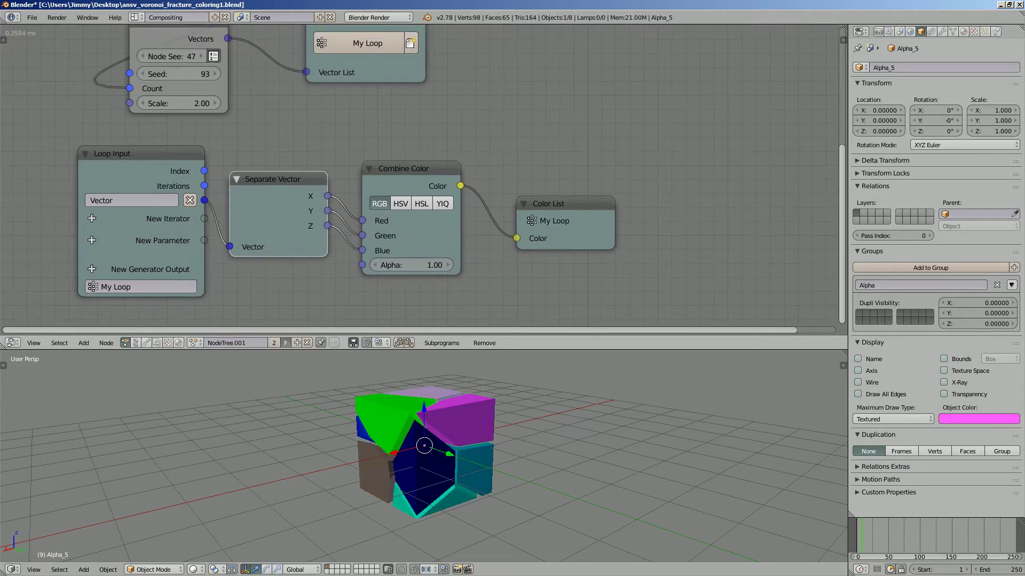
pyautogui.moveTo(111, 153); pyautogui.dragTo(95, 156)
pyautogui.hotkey('ctrl', 's')
# Raise the Seed to 137 and inspect the recoloured cube.
pyautogui.moveTo(427, 453); pyautogui.dragTo(443, 448, button='middle')
pyautogui.moveTo(178, 73); pyautogui.dragTo(198, 74)
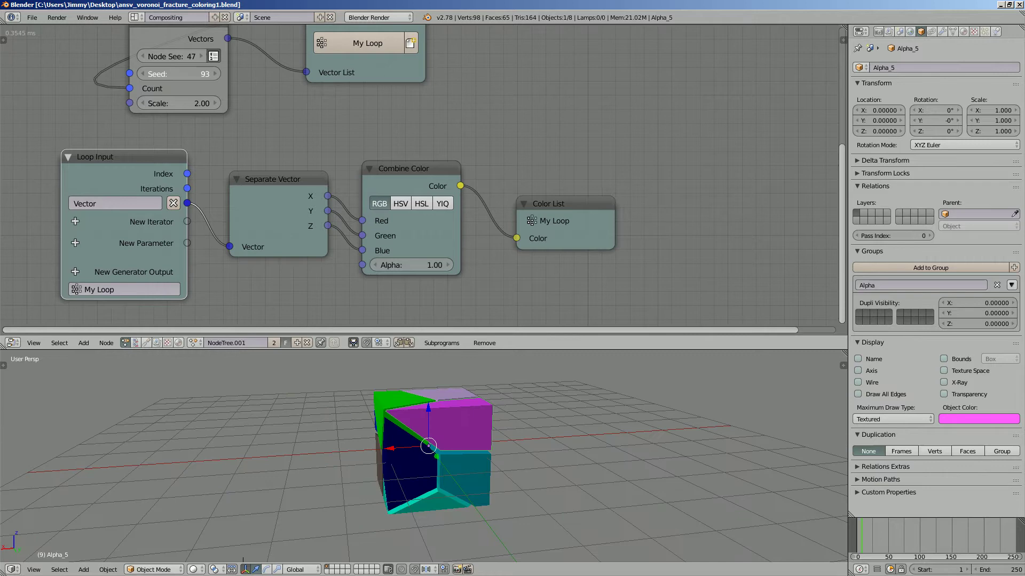
pyautogui.moveTo(427, 454); pyautogui.dragTo(443, 438, button='middle')
# Save the file and shift the Combine Color and Color List nodes to the right.
pyautogui.hotkey('ctrl', 's')
pyautogui.scroll(-1, 374, 176)
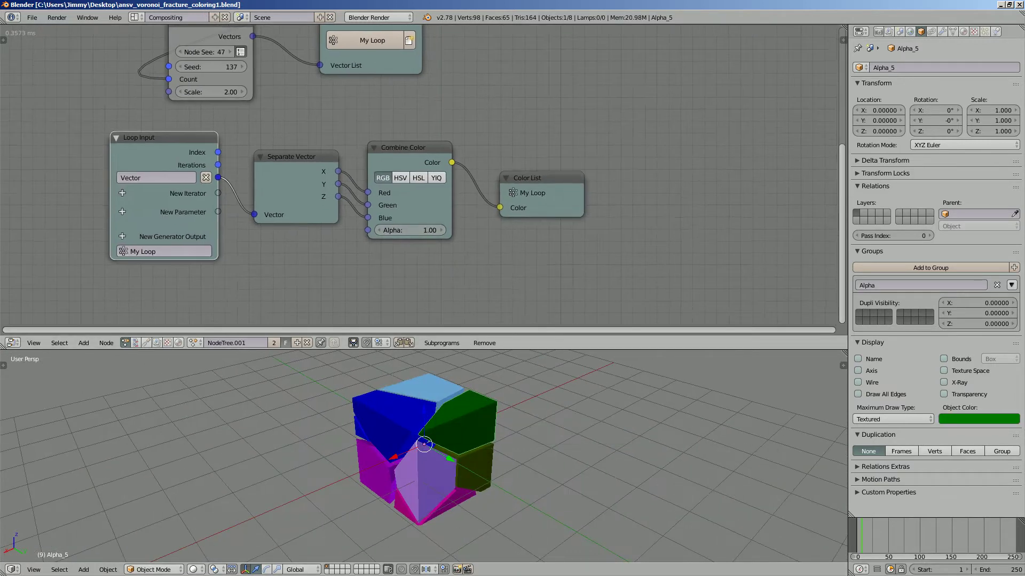
pyautogui.moveTo(385, 149); pyautogui.dragTo(448, 149)
pyautogui.moveTo(538, 179); pyautogui.dragTo(608, 178)
pyautogui.moveTo(374, 213); pyautogui.dragTo(390, 158, button='middle')
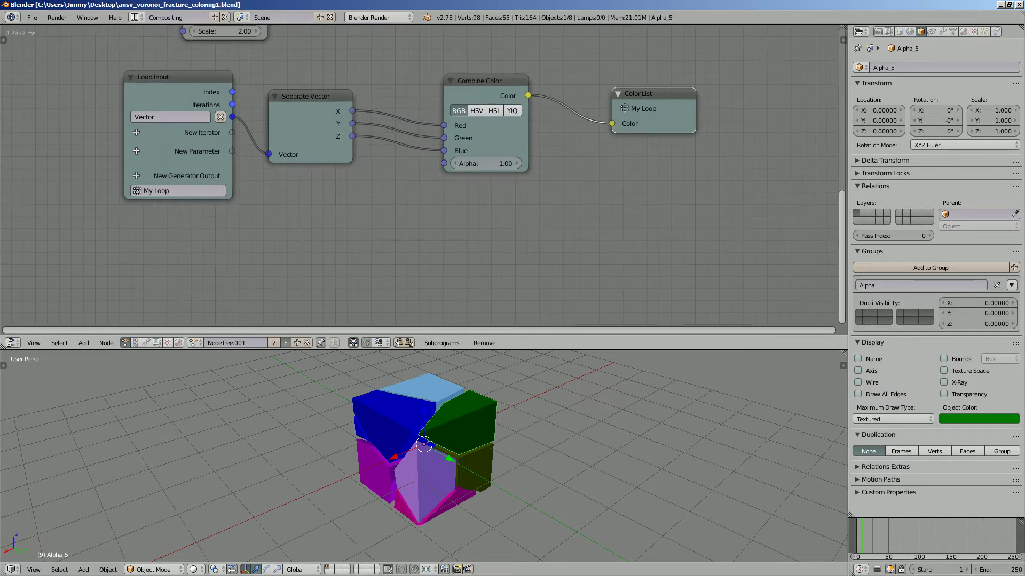
# Add a Float Math node set to Absolute and drop it onto the X link.
pyautogui.hotkey('ctrl', 'a')
pyautogui.write('math')
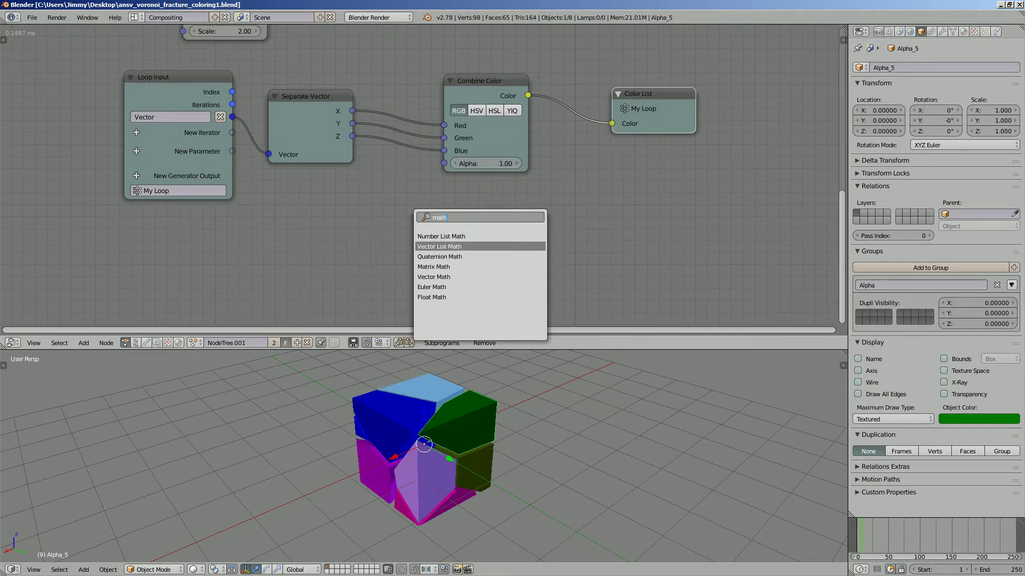
pyautogui.press('Down')
pyautogui.press('Down')
pyautogui.press('Down')
pyautogui.press('Down')
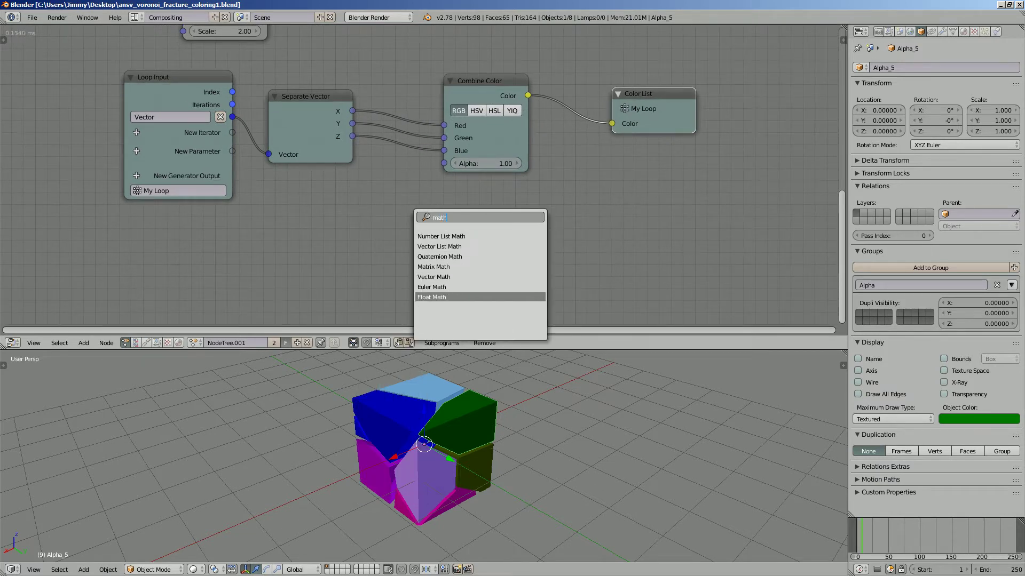
pyautogui.press('Return')
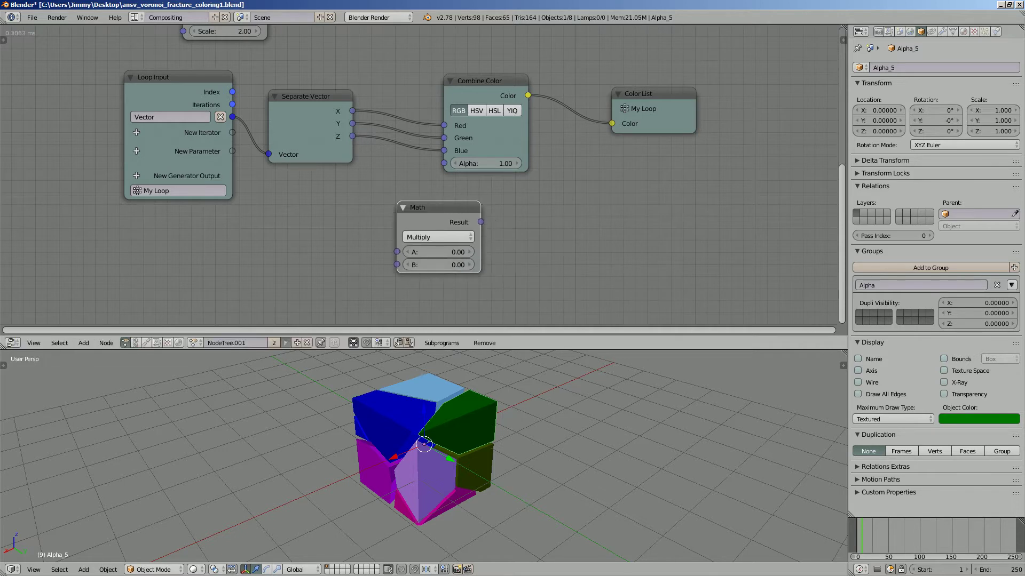
pyautogui.click(437, 237)
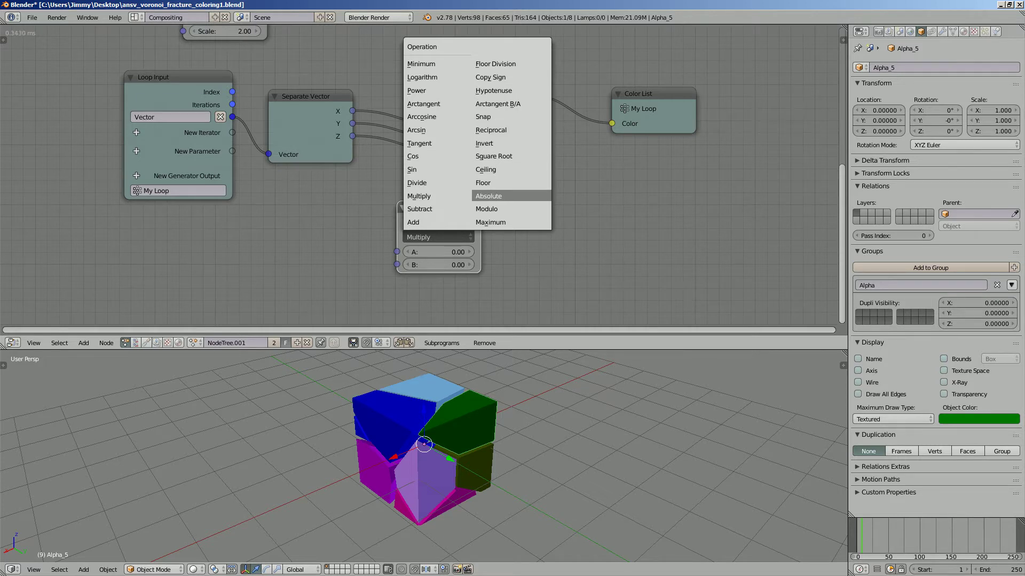
pyautogui.click(488, 196)
pyautogui.press('g')
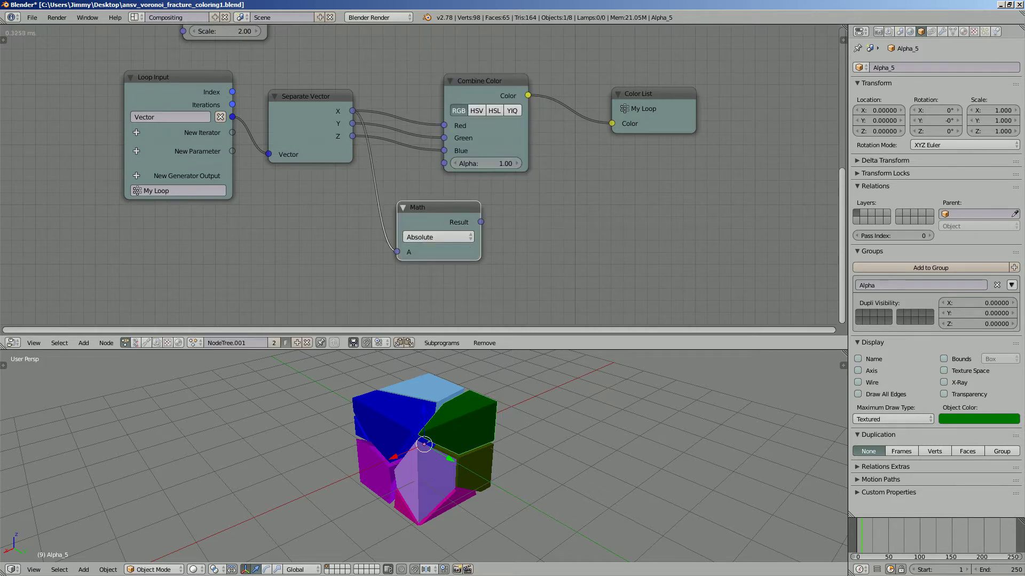
pyautogui.press('Return')
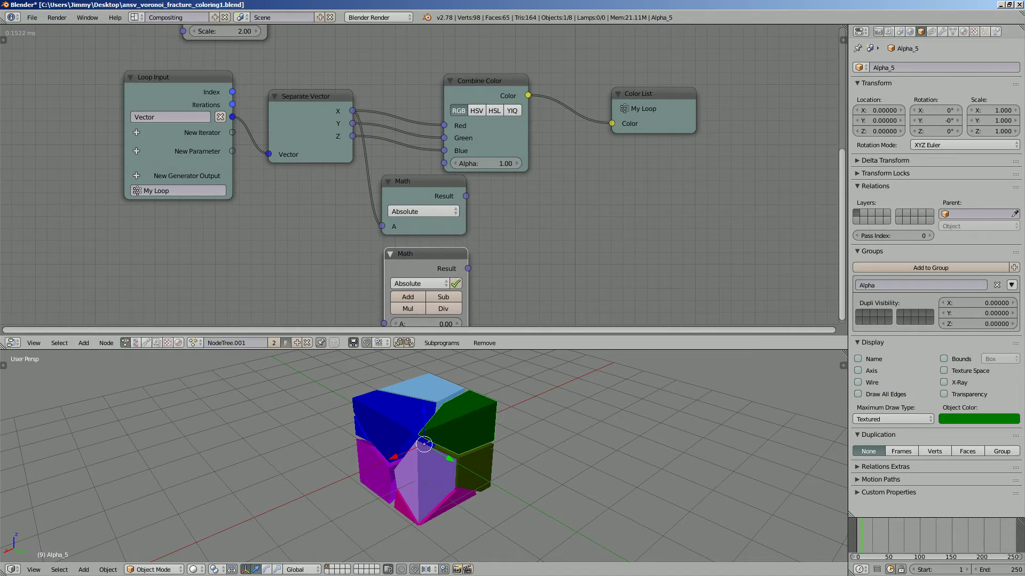
# Place a second Absolute Math node below the first and duplicate a third beneath it.
pyautogui.moveTo(421, 176); pyautogui.dragTo(432, 113, button='middle')
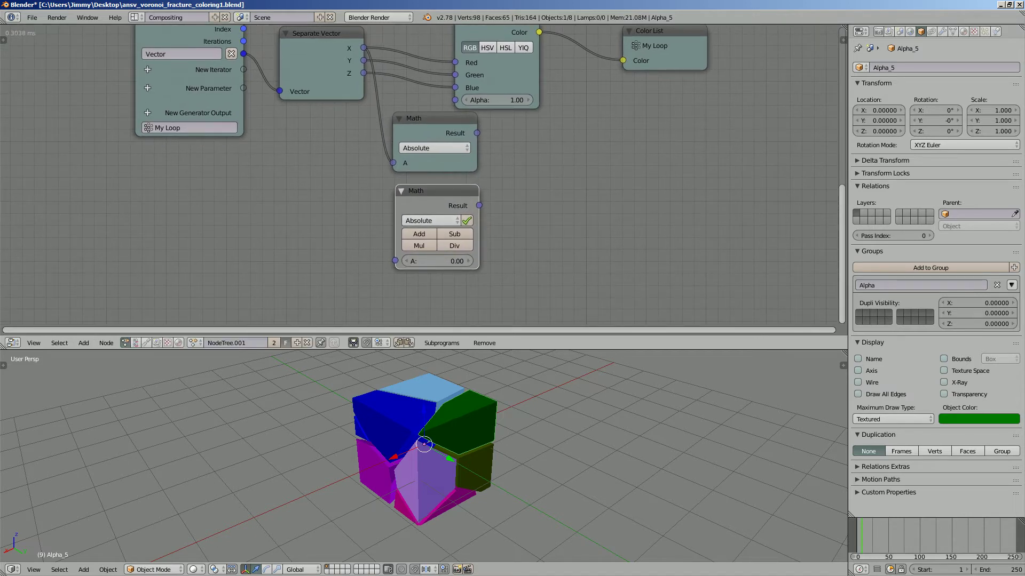
pyautogui.press('g')
pyautogui.press('Return')
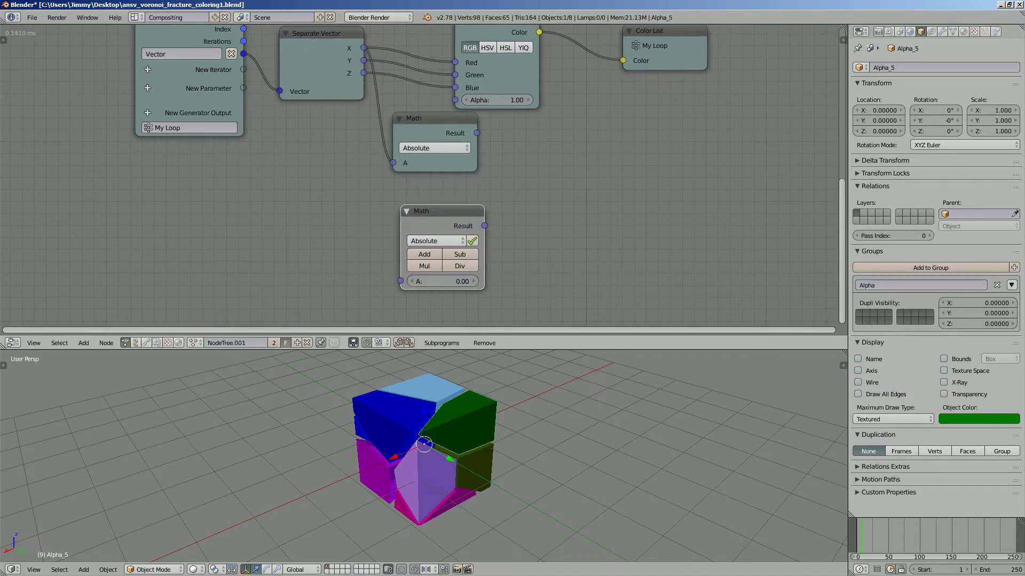
pyautogui.hotkey('shift', 'd')
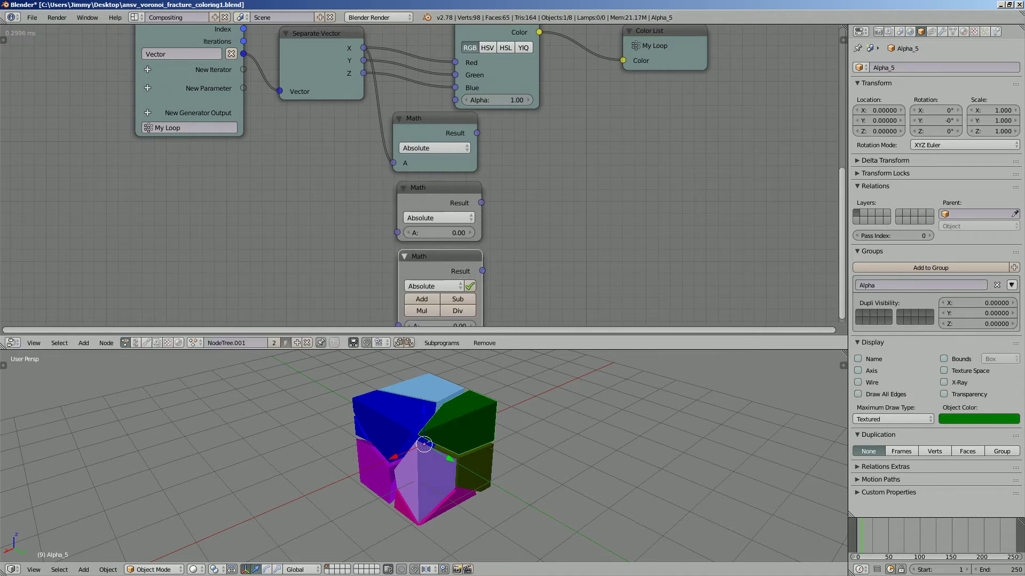
pyautogui.press('Return')
pyautogui.scroll(-1, 512, 103)
# Link the Y and Z components to the lower Math nodes and move the colour nodes right.
pyautogui.moveTo(385, 66); pyautogui.dragTo(389, 120)
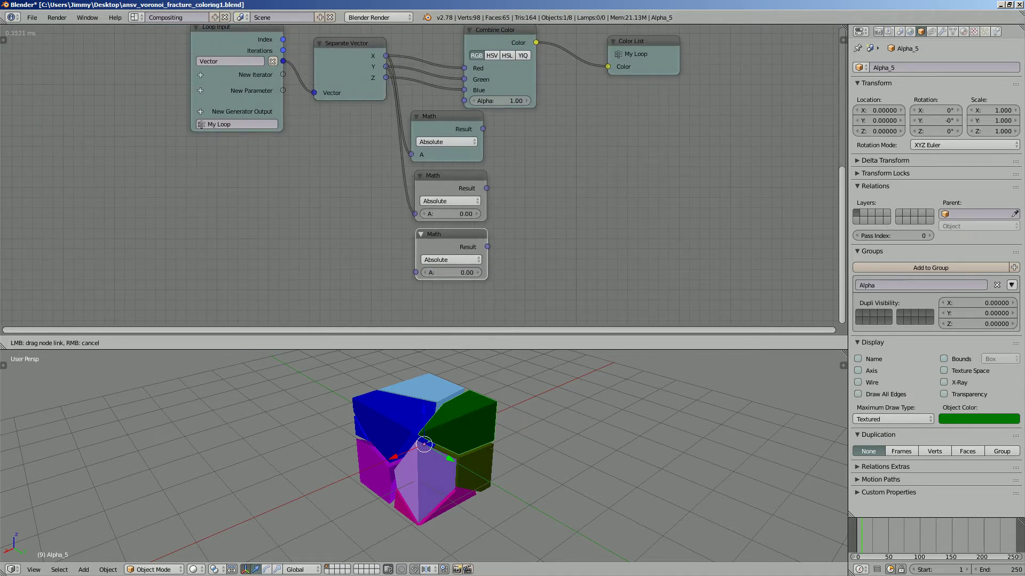
pyautogui.moveTo(414, 213); pyautogui.dragTo(415, 214)
pyautogui.moveTo(385, 77); pyautogui.dragTo(416, 272)
pyautogui.moveTo(497, 29); pyautogui.dragTo(563, 30)
# Save over the file and link the middle and bottom Math results to Green and Blue.
pyautogui.moveTo(640, 41); pyautogui.dragTo(714, 41)
pyautogui.scroll(2, 552, 133)
pyautogui.hotkey('ctrl', 's')
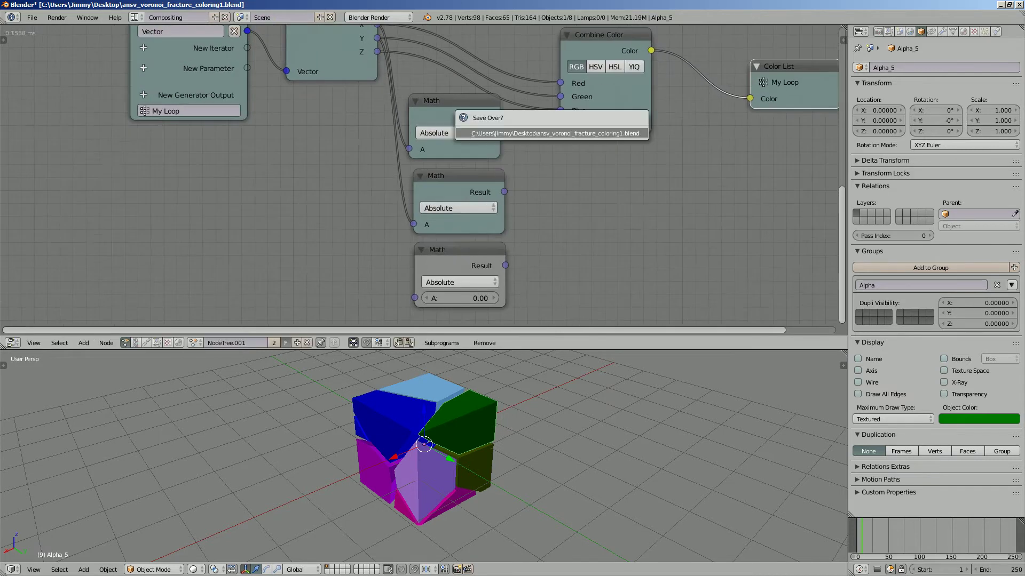
pyautogui.press('Return')
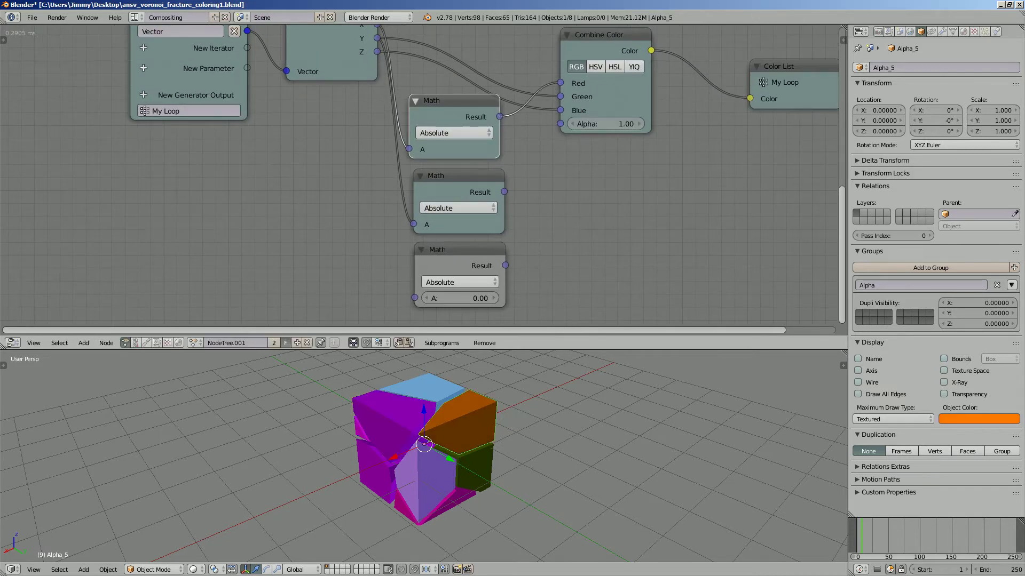
pyautogui.moveTo(504, 192); pyautogui.dragTo(560, 97)
pyautogui.moveTo(504, 265); pyautogui.dragTo(541, 162)
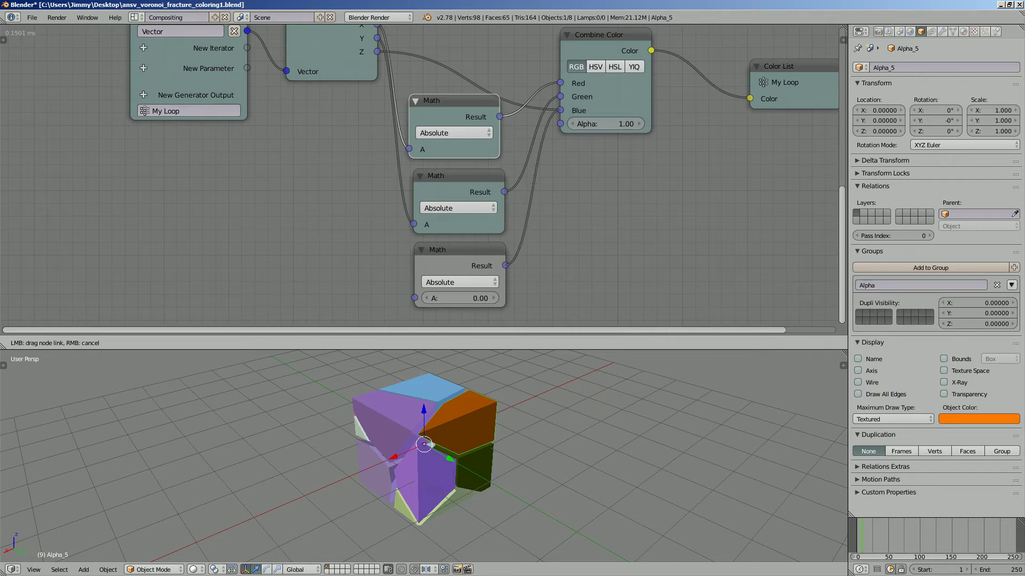
pyautogui.moveTo(561, 110); pyautogui.dragTo(560, 110)
# Raise the Random Vector seed step by step from 198 up to 266.
pyautogui.moveTo(427, 449)
pyautogui.mouseDown(button='middle')
pyautogui.moveTo(448, 427)
pyautogui.moveTo(430, 447)
pyautogui.mouseUp(button='middle')
pyautogui.scroll(-2, 421, 160)
pyautogui.moveTo(421, 161); pyautogui.dragTo(329, 301, button='middle')
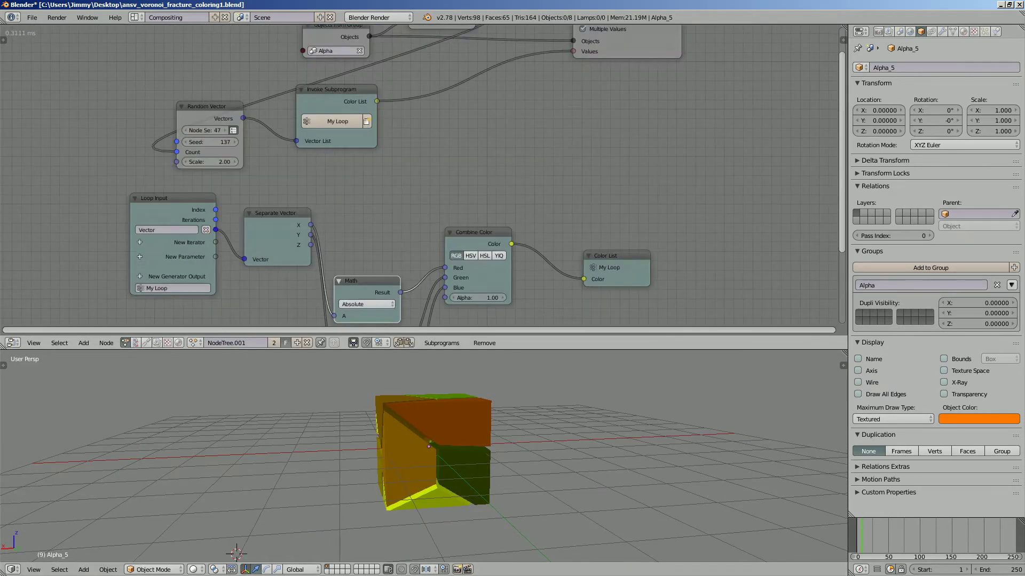
pyautogui.moveTo(209, 142); pyautogui.dragTo(241, 142)
pyautogui.moveTo(427, 459); pyautogui.dragTo(411, 440, button='middle')
pyautogui.moveTo(214, 142)
pyautogui.mouseDown()
pyautogui.moveTo(235, 142)
pyautogui.moveTo(198, 162)
pyautogui.moveTo(224, 142)
pyautogui.mouseUp()
pyautogui.moveTo(422, 448); pyautogui.dragTo(373, 469, button='middle')
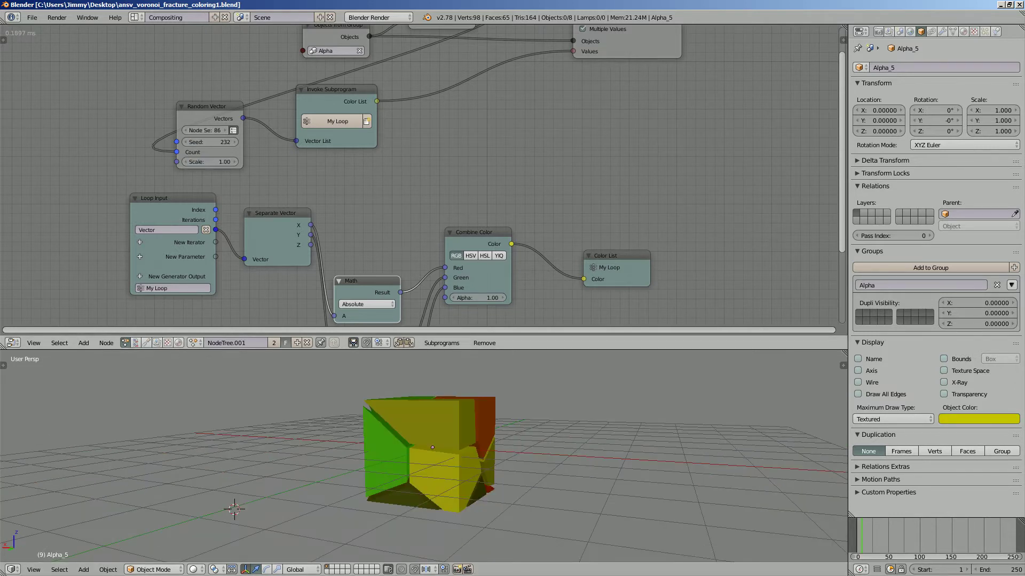
pyautogui.moveTo(213, 142); pyautogui.dragTo(229, 142)
pyautogui.moveTo(422, 449); pyautogui.dragTo(422, 426, button='middle')
# Switch Combine Color to HSV and feed the first Math result into Hue at full value.
pyautogui.scroll(1, 427, 214)
pyautogui.moveTo(427, 214); pyautogui.dragTo(342, 159, button='middle')
pyautogui.click(393, 215)
pyautogui.moveTo(400, 187); pyautogui.dragTo(416, 187)
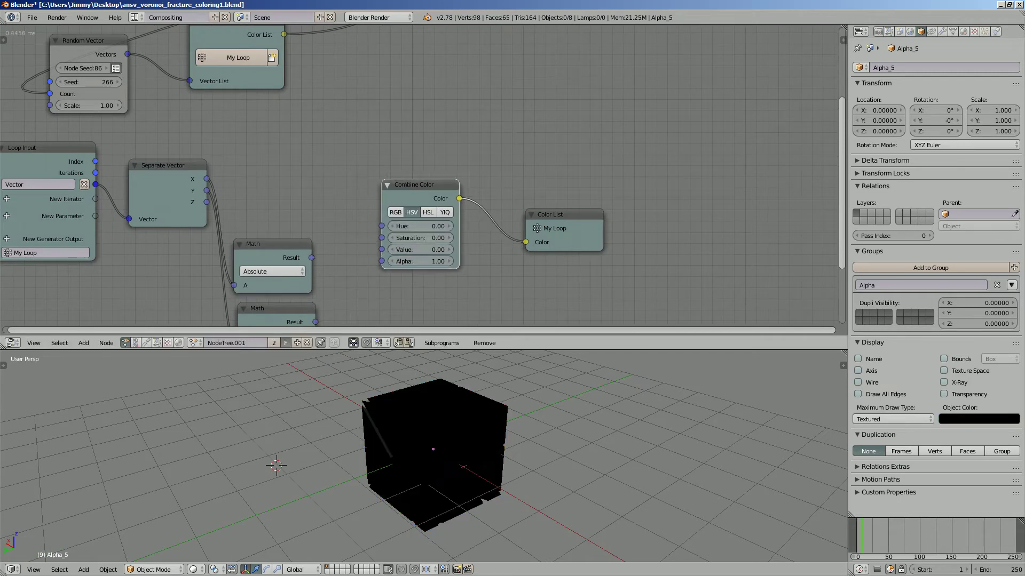
pyautogui.moveTo(427, 213); pyautogui.dragTo(480, 189, button='middle')
pyautogui.moveTo(364, 233); pyautogui.dragTo(435, 202)
pyautogui.rightClick(435, 202)
pyautogui.scroll(-1, 475, 59)
pyautogui.moveTo(475, 59); pyautogui.dragTo(485, 29, button='middle')
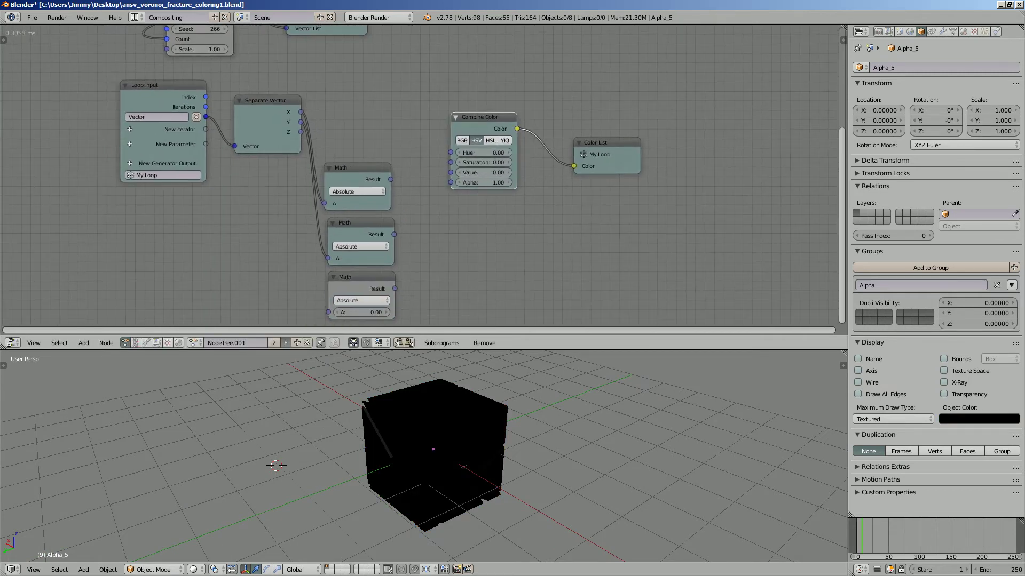
pyautogui.moveTo(391, 180); pyautogui.dragTo(451, 153)
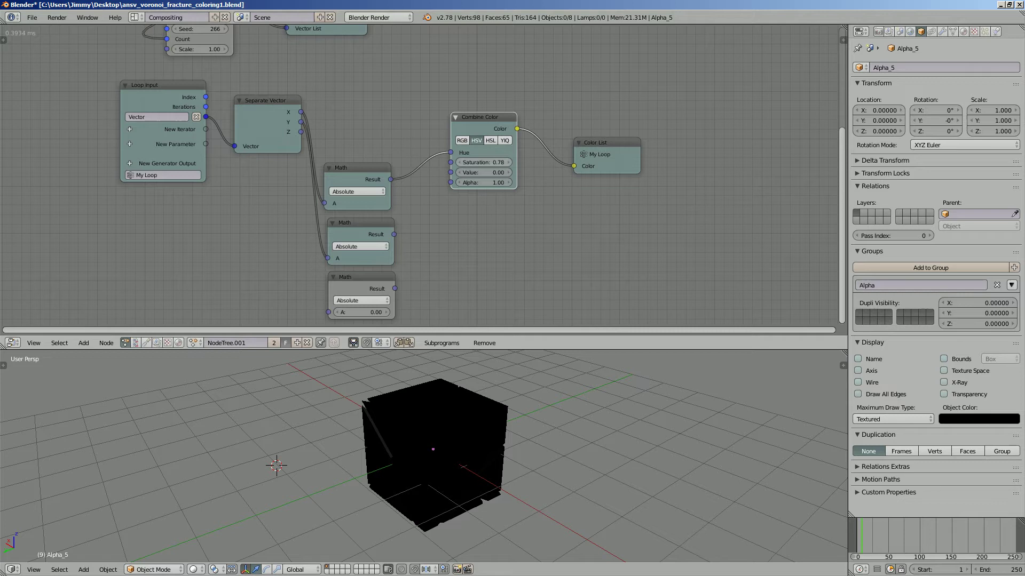
pyautogui.press('Return')
# Raise the random seed to 306 and save the file.
pyautogui.moveTo(374, 480); pyautogui.dragTo(405, 469, button='middle')
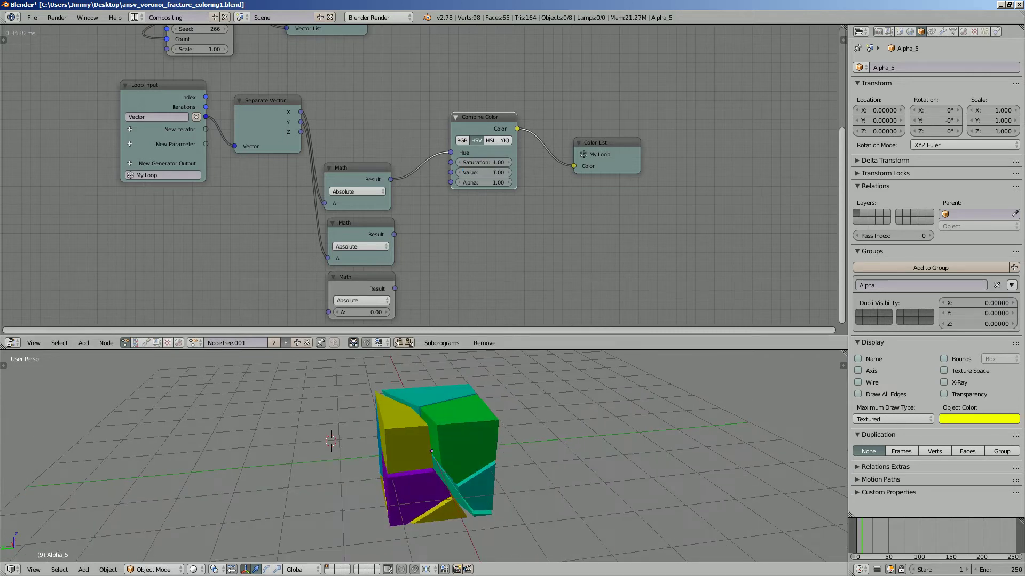
pyautogui.moveTo(352, 168); pyautogui.dragTo(378, 106)
pyautogui.moveTo(377, 107); pyautogui.dragTo(369, 171, button='middle')
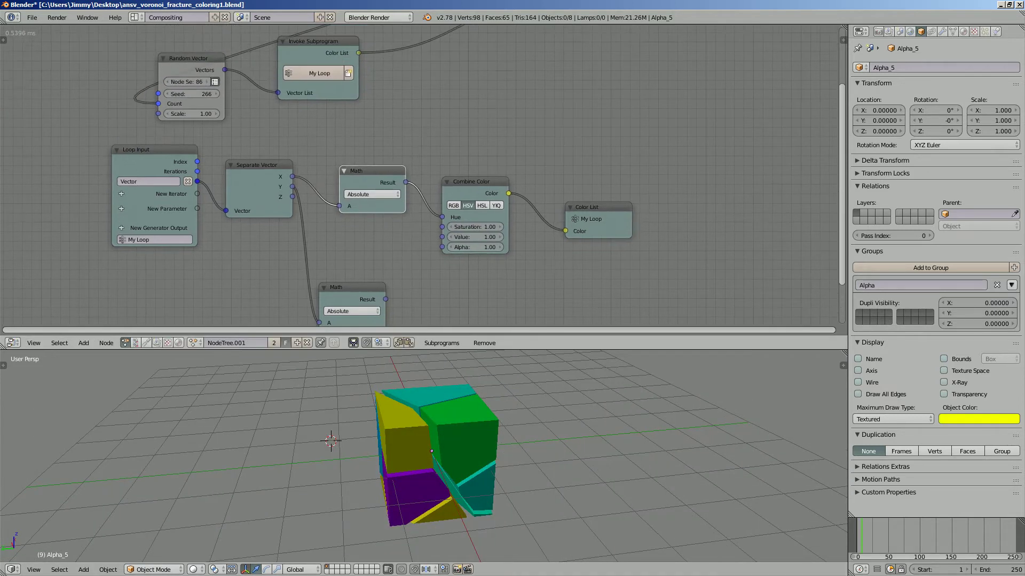
pyautogui.moveTo(191, 94); pyautogui.dragTo(213, 94)
pyautogui.moveTo(480, 454); pyautogui.dragTo(459, 443, button='middle')
pyautogui.hotkey('ctrl', 's')
pyautogui.hotkey('ctrl', 's')
# Switch the node editor to the Sverchok fracture tree named NodeTree.
pyautogui.scroll(-2, 406, 176)
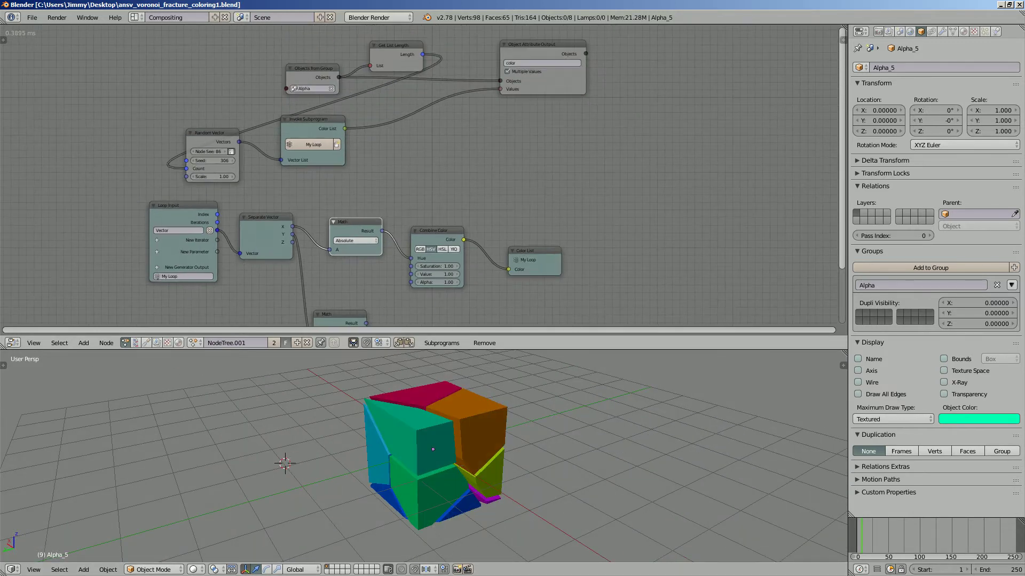
pyautogui.moveTo(405, 176); pyautogui.dragTo(444, 173, button='middle')
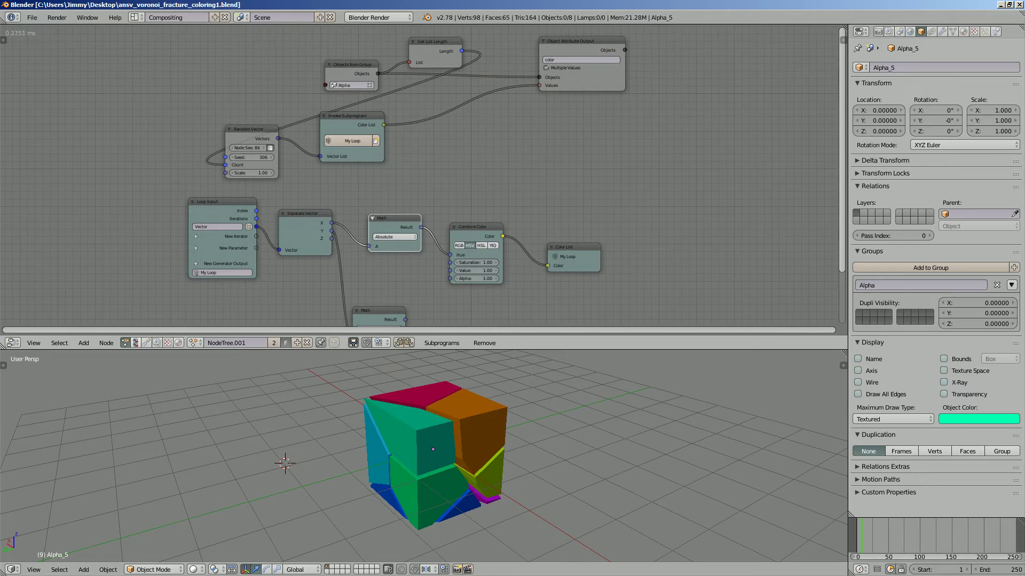
pyautogui.click(136, 343)
pyautogui.click(194, 343)
# Add an Object ID Set MK2 node and feed it the viewer's objects.
pyautogui.click(210, 360)
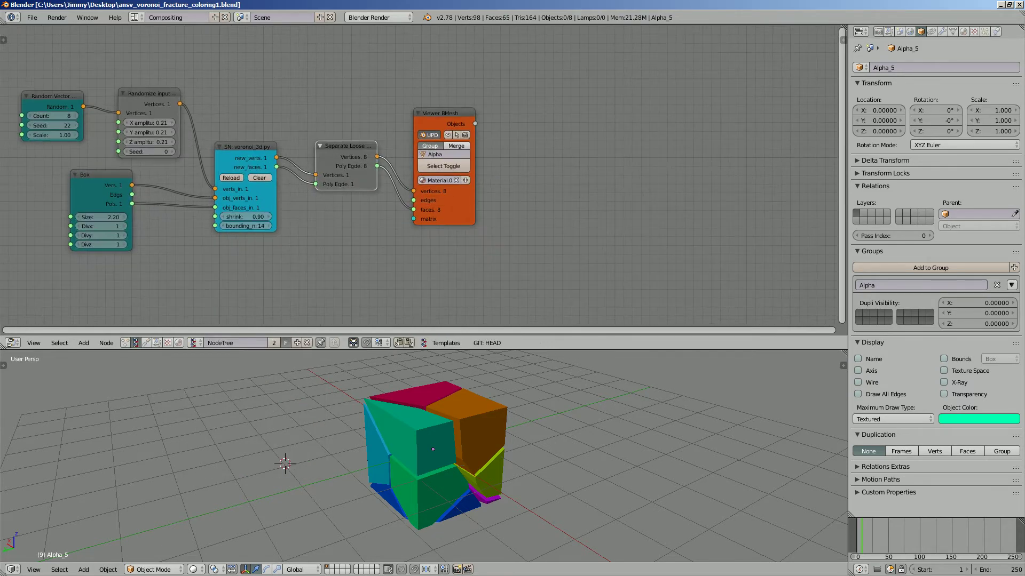
pyautogui.scroll(2, 483, 152)
pyautogui.hotkey('shift', 'a')
pyautogui.click(528, 111)
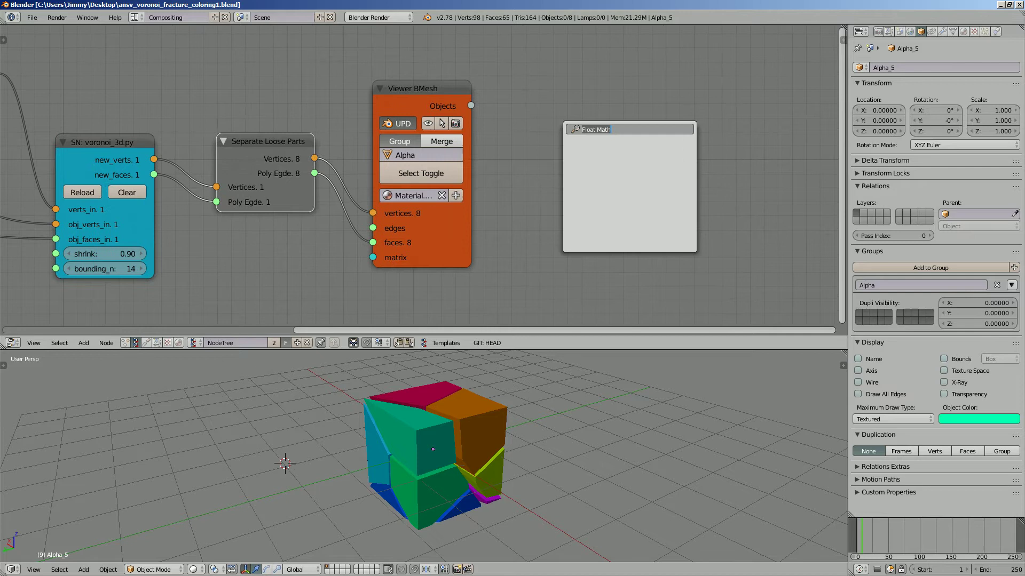
pyautogui.write('set')
pyautogui.press('Down')
pyautogui.press('Down')
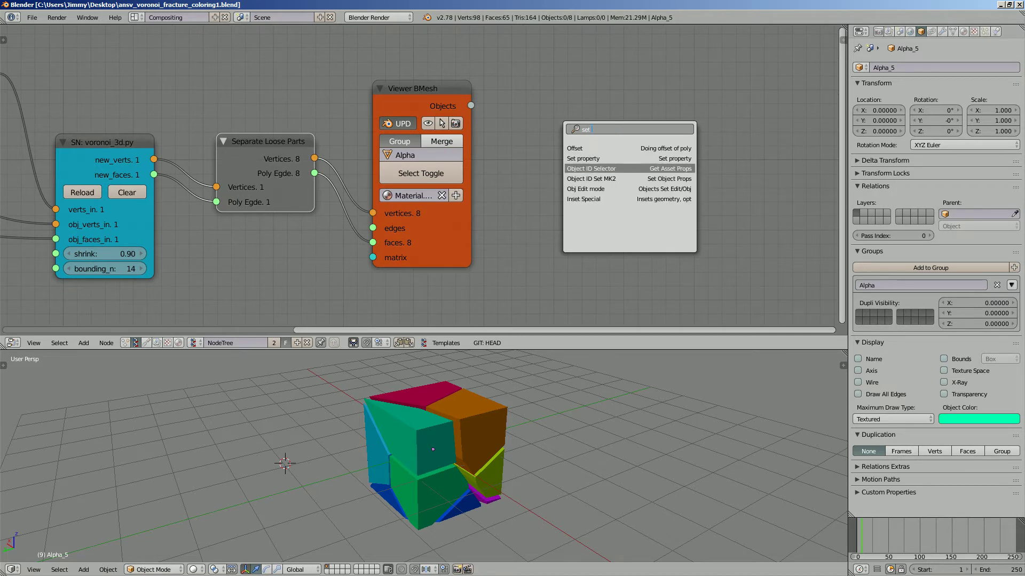
pyautogui.press('Down')
pyautogui.press('Return')
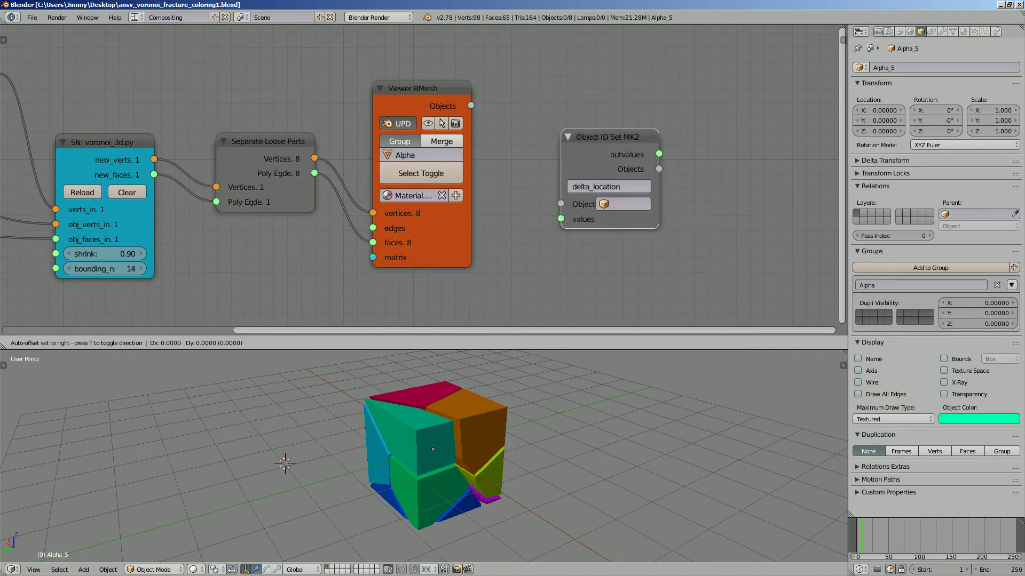
pyautogui.moveTo(471, 105); pyautogui.dragTo(560, 204)
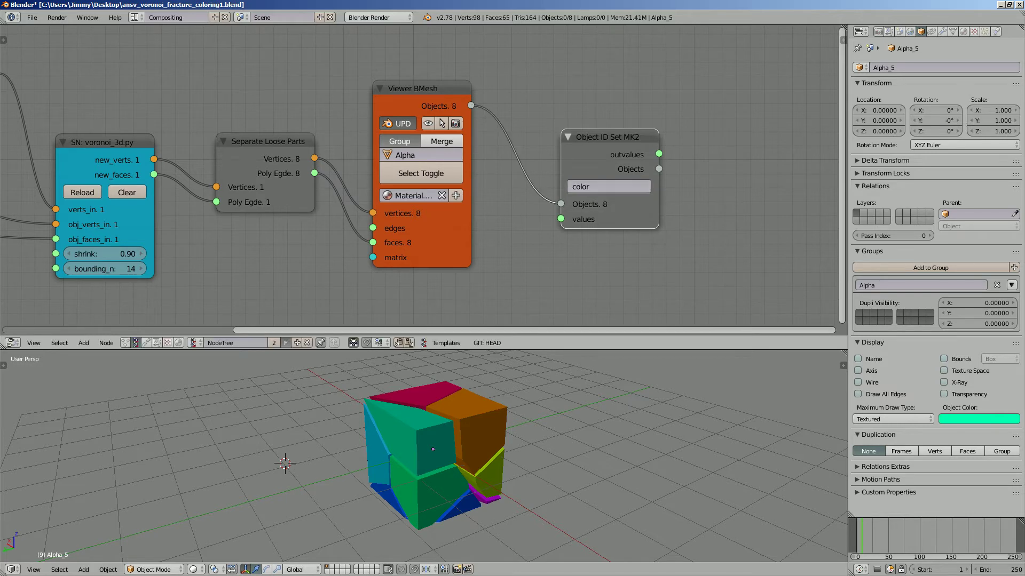
# Add a Color in node below the graph.
pyautogui.moveTo(676, 251); pyautogui.dragTo(596, 199, button='middle')
pyautogui.press('space')
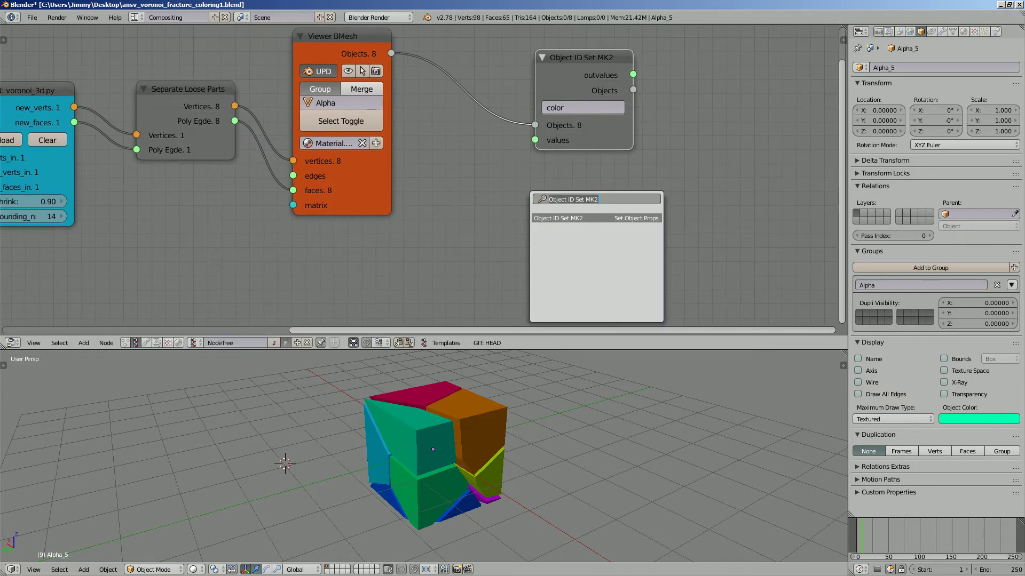
pyautogui.write('color')
pyautogui.click(544, 228)
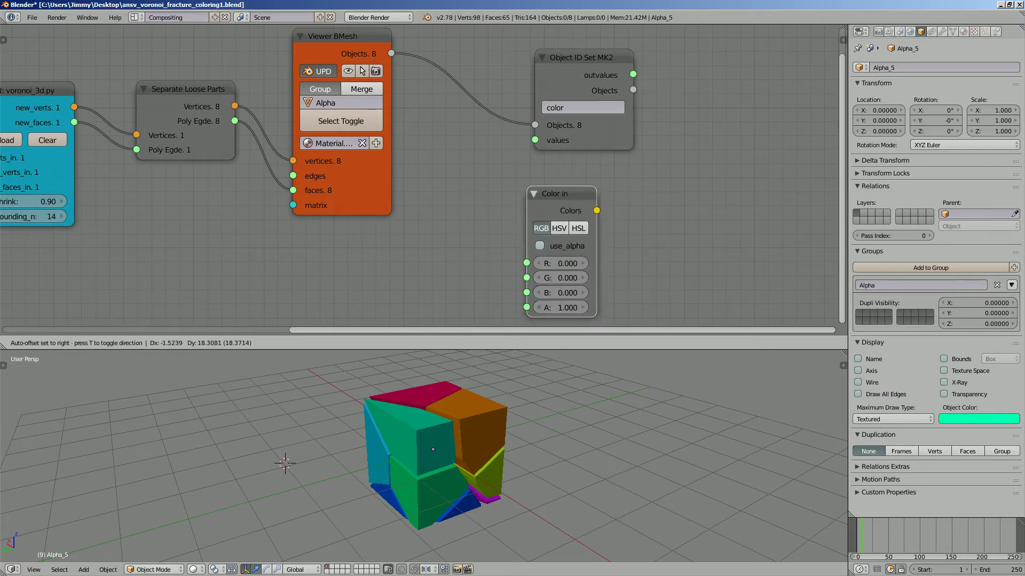
# Add and place a Random Vector MK2 node.
pyautogui.moveTo(538, 204); pyautogui.dragTo(553, 171, button='middle')
pyautogui.press('space')
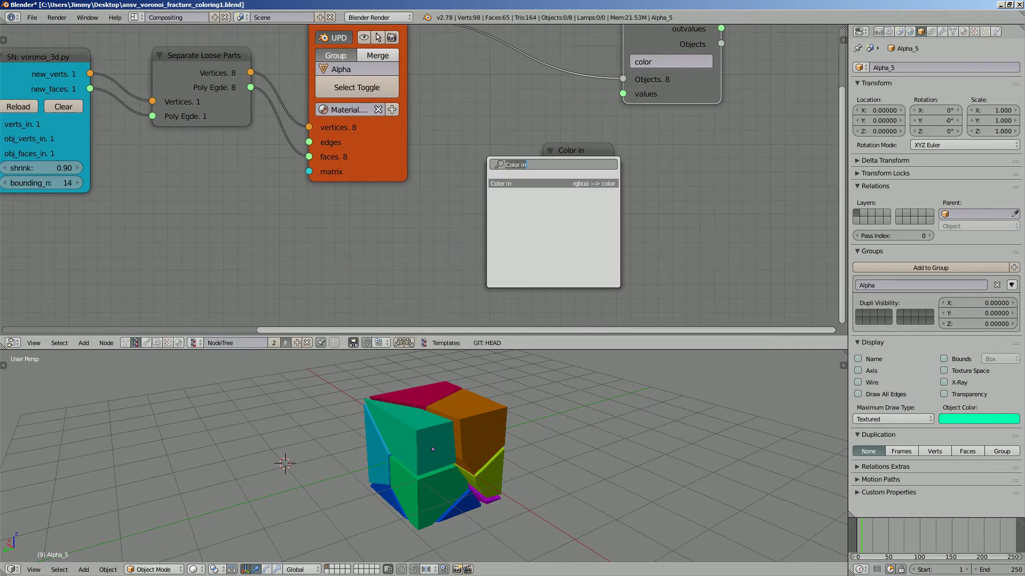
pyautogui.write('random')
pyautogui.press('Return')
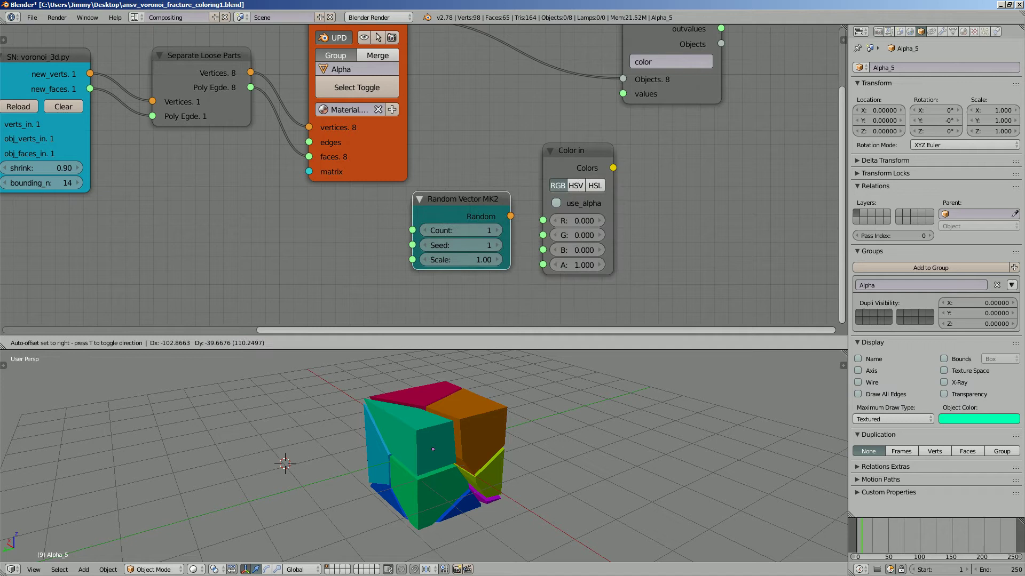
pyautogui.press('Return')
pyautogui.press('space')
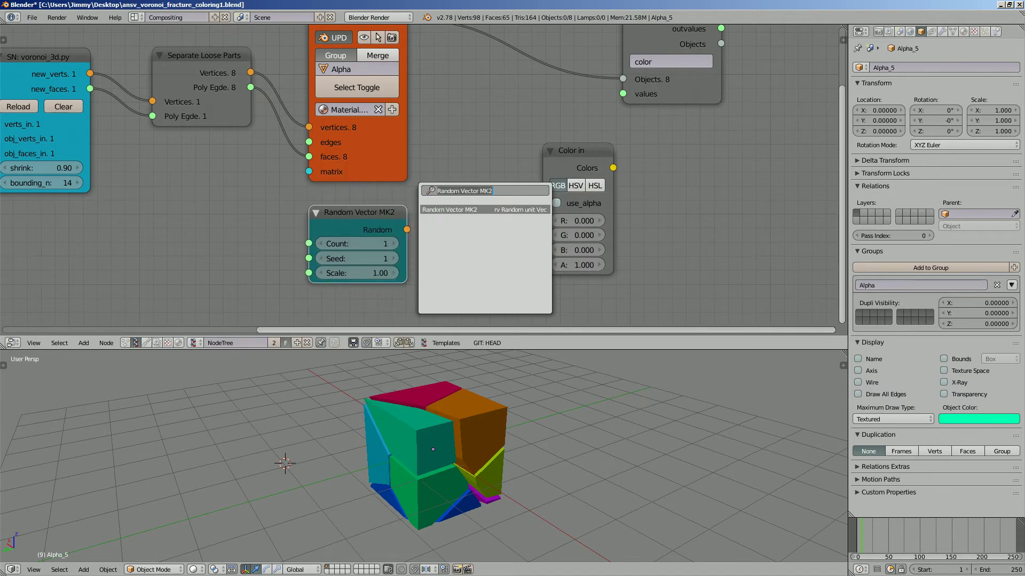
pyautogui.write('separa')
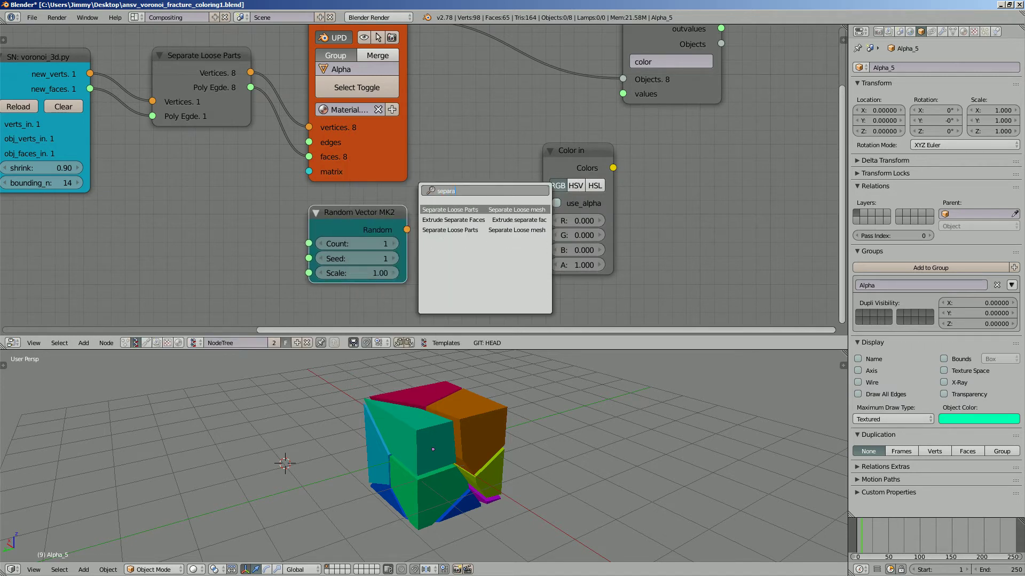
pyautogui.press('Escape')
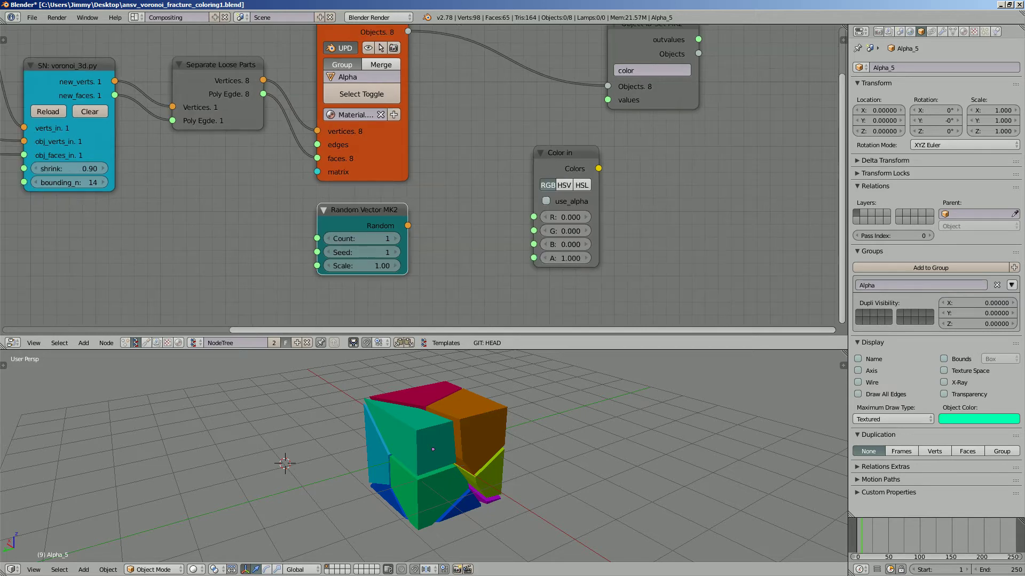
# Link Color in to the Object ID Set values, enable alpha, set colour (0.96, 0.78, 0.63), then open NodeTree.001.
pyautogui.scroll(-1, 422, 176)
pyautogui.moveTo(577, 183); pyautogui.dragTo(590, 117)
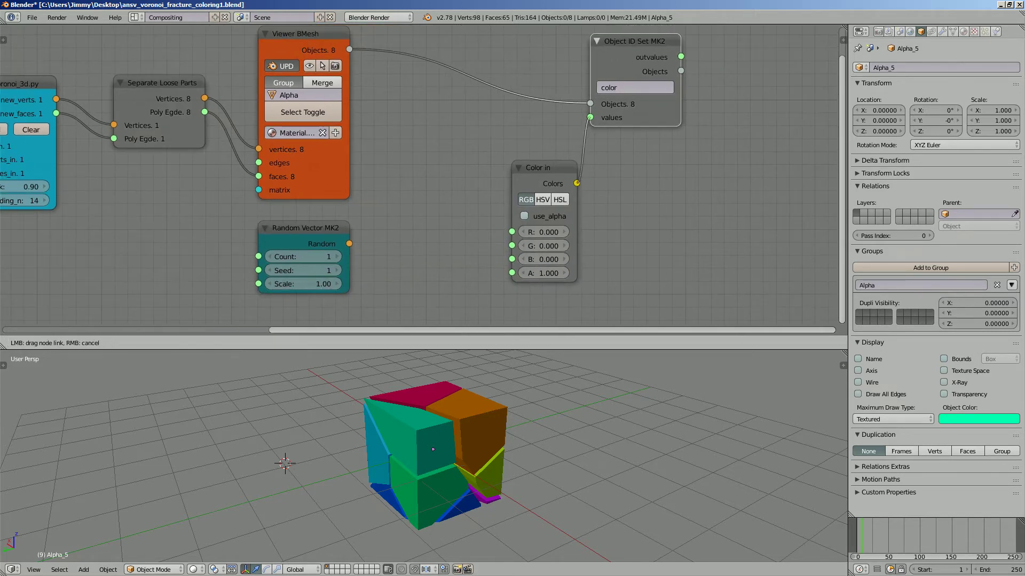
pyautogui.moveTo(512, 224); pyautogui.dragTo(487, 224)
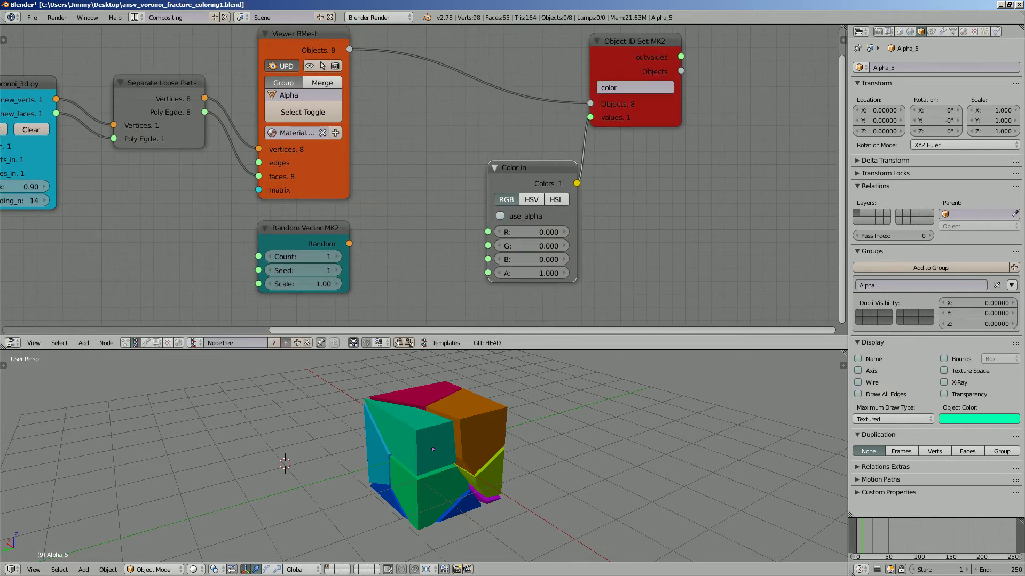
pyautogui.click(500, 215)
pyautogui.moveTo(500, 215); pyautogui.dragTo(516, 208, button='middle')
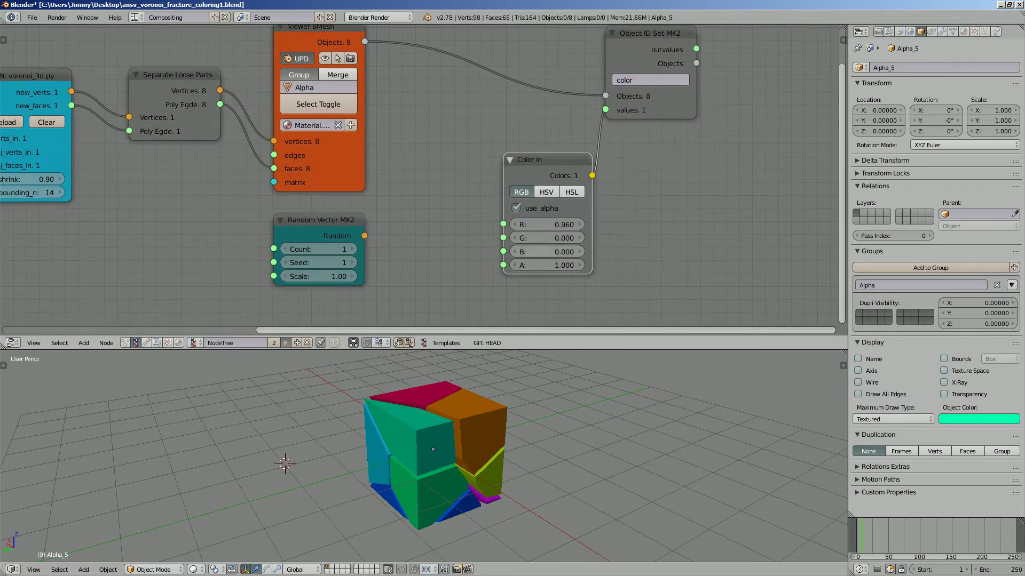
pyautogui.moveTo(547, 238); pyautogui.dragTo(566, 238)
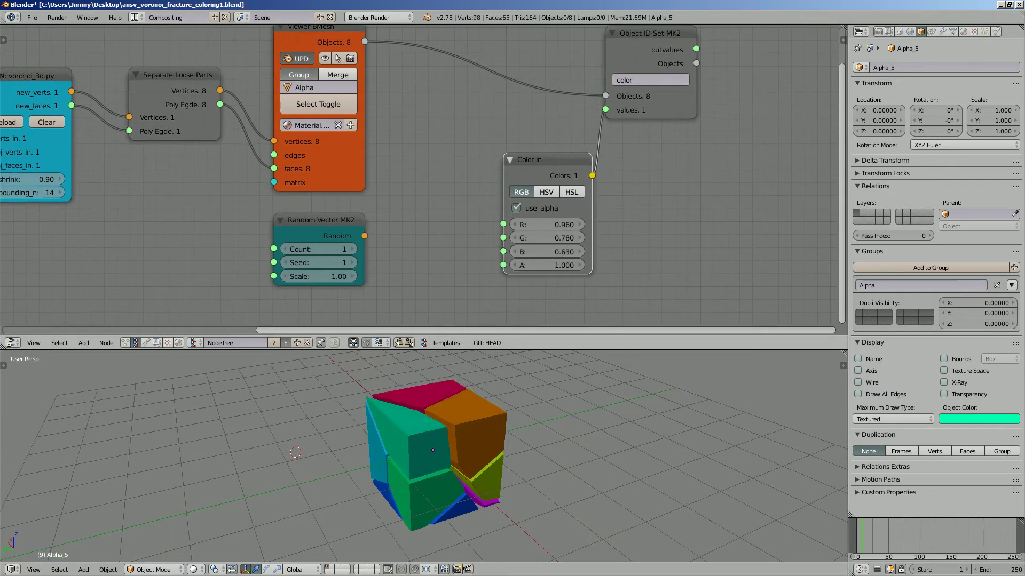
pyautogui.click(124, 343)
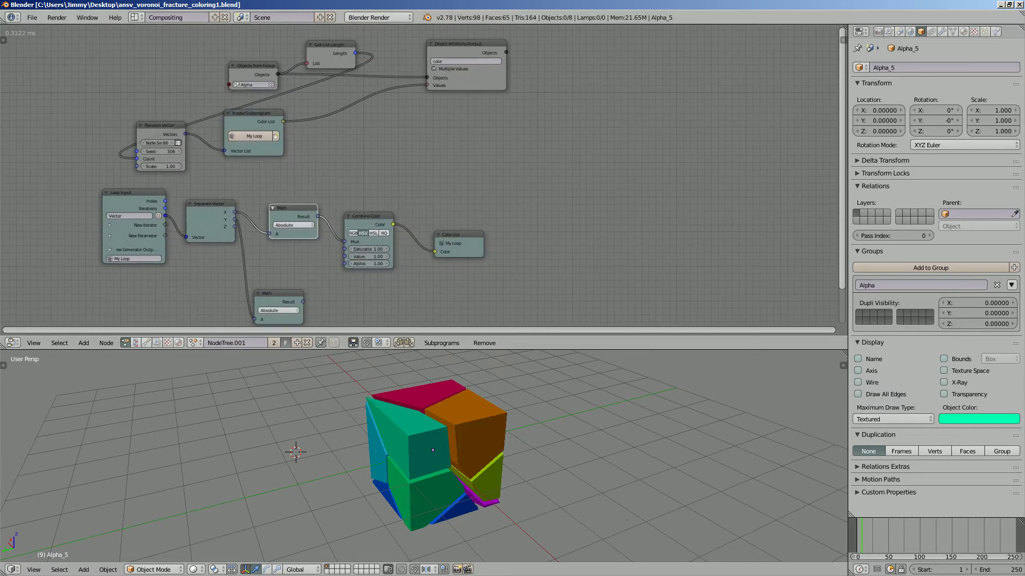
# Save the file as ansv_voronoi_fracture_coloring2.blend.
pyautogui.click(32, 17)
pyautogui.click(32, 17)
pyautogui.click(51, 110)
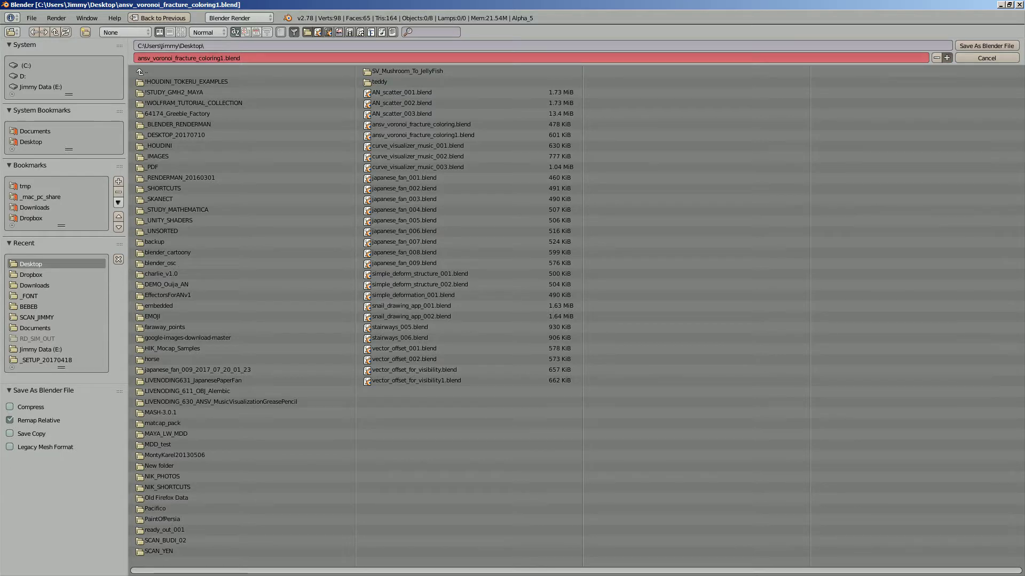
pyautogui.press('KP_Add')
pyautogui.press('Return')
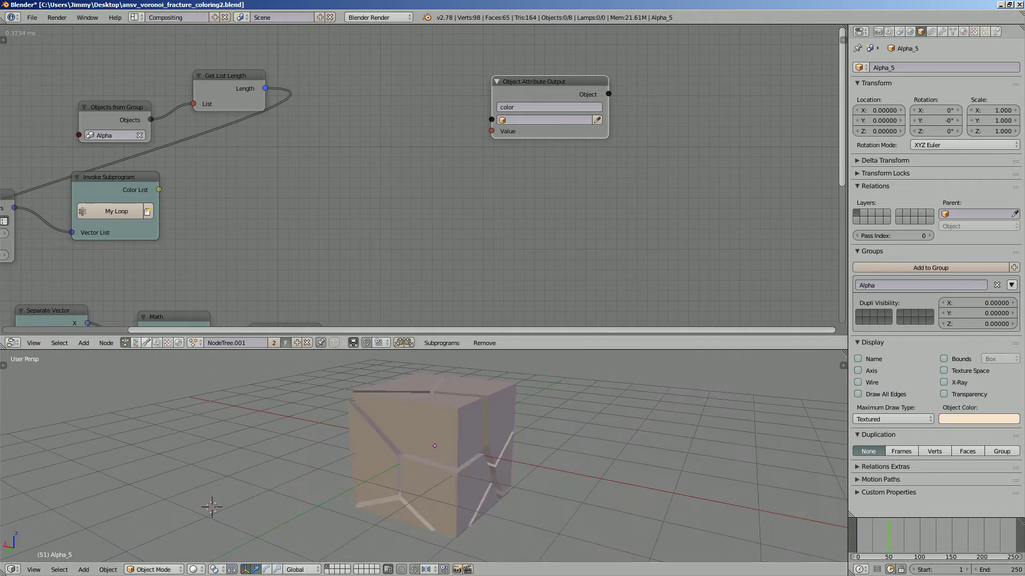
# Reload the NodeTree graph and set Color in to (1.000, 0.250, 0.420) for pink fragments.
pyautogui.click(307, 343)
pyautogui.click(193, 342)
pyautogui.press('Return')
pyautogui.scroll(2, 421, 176)
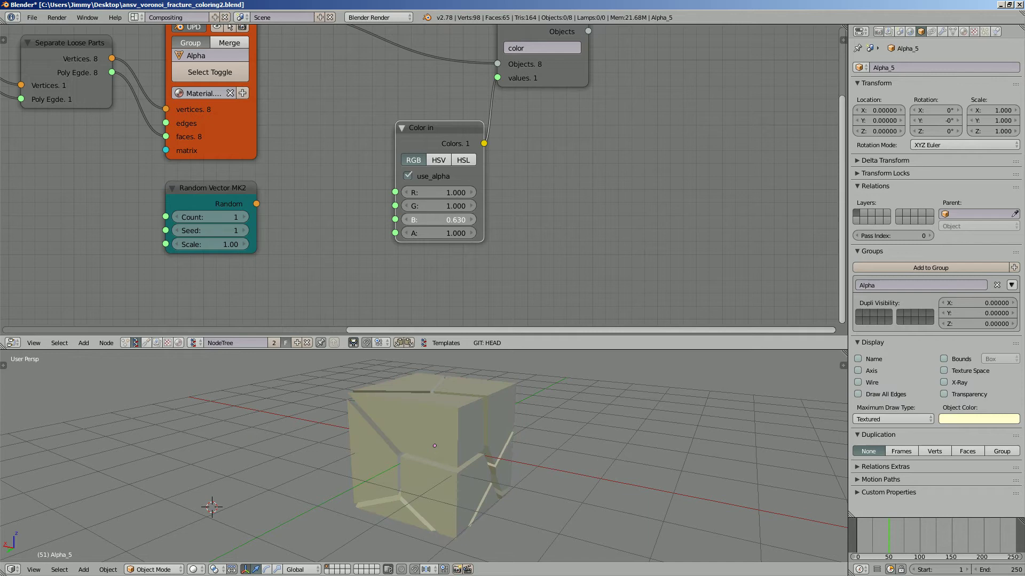
pyautogui.moveTo(439, 206); pyautogui.dragTo(414, 205)
# Spread out the Random Vector MK2, Color in and Object ID Set nodes.
pyautogui.moveTo(427, 454); pyautogui.dragTo(480, 448, button='middle')
pyautogui.moveTo(640, 160); pyautogui.dragTo(624, 222, button='middle')
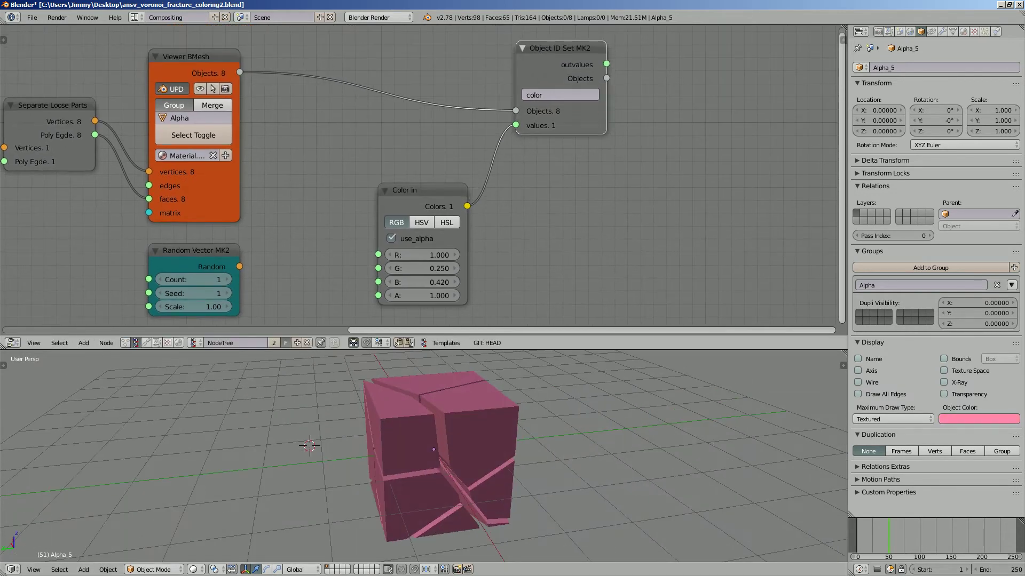
pyautogui.scroll(-1, 306, 172)
pyautogui.moveTo(224, 216); pyautogui.dragTo(310, 174)
pyautogui.moveTo(427, 134); pyautogui.dragTo(439, 129)
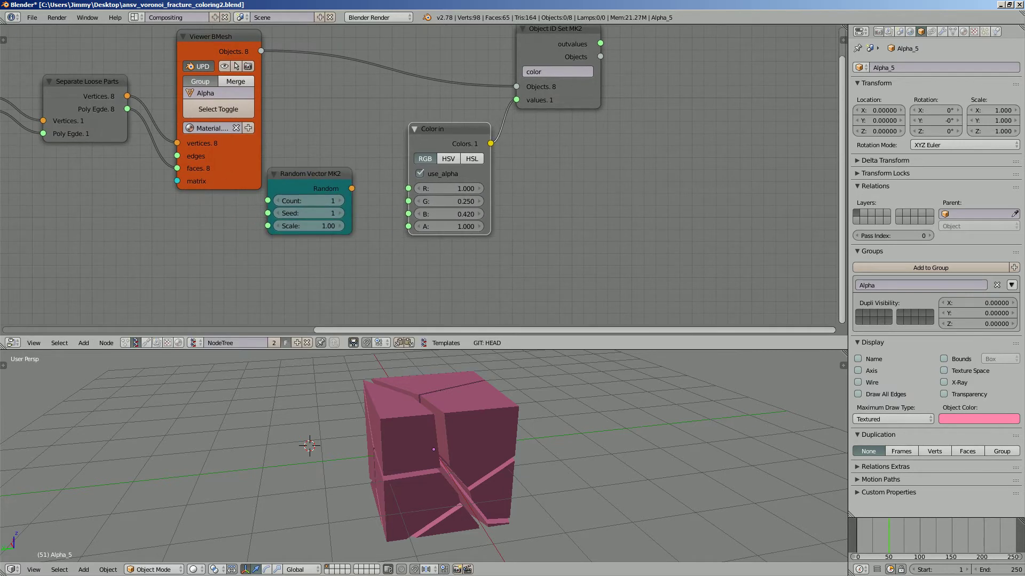
pyautogui.moveTo(555, 29); pyautogui.dragTo(597, 27)
pyautogui.moveTo(640, 213); pyautogui.dragTo(581, 233, button='middle')
pyautogui.moveTo(390, 160); pyautogui.dragTo(416, 160)
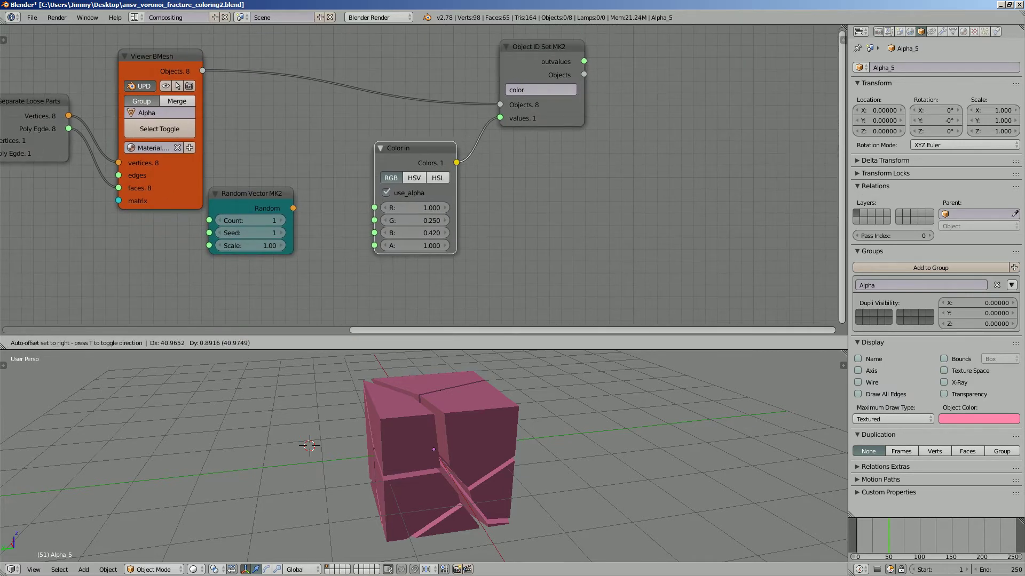
# Fine-tune the Random Vector MK2 node's position down and to the left.
pyautogui.moveTo(251, 209); pyautogui.dragTo(299, 189)
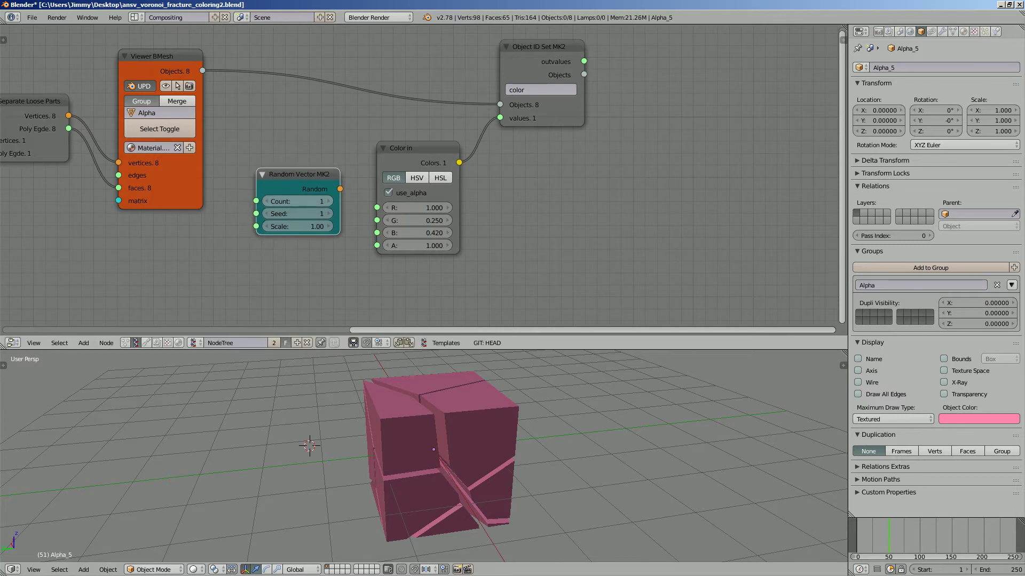
pyautogui.scroll(2, 419, 176)
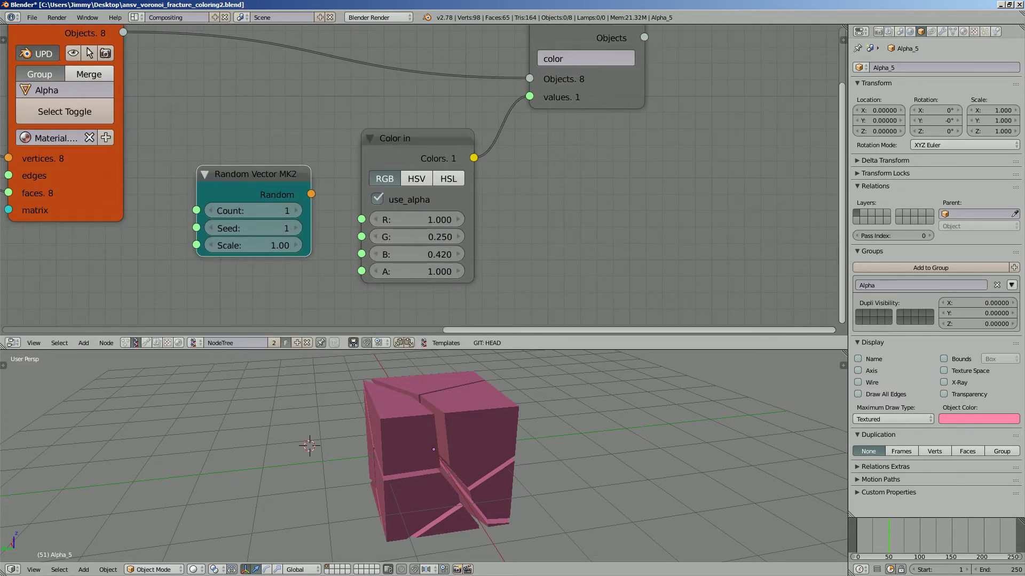
pyautogui.scroll(-1, 419, 176)
pyautogui.moveTo(373, 240); pyautogui.dragTo(438, 241, button='middle')
pyautogui.moveTo(331, 172); pyautogui.dragTo(315, 166)
pyautogui.moveTo(320, 197); pyautogui.dragTo(336, 194, button='middle')
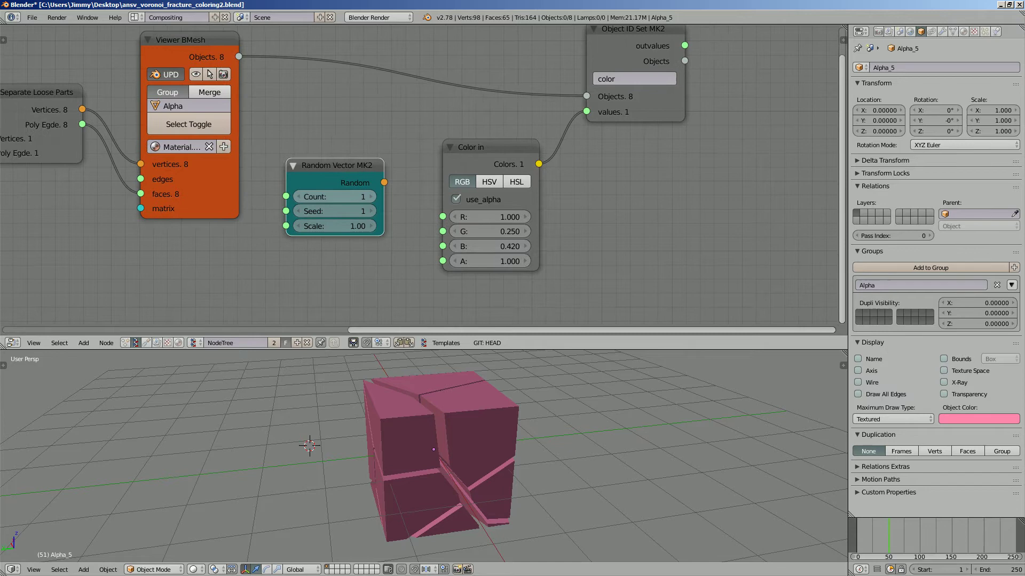
pyautogui.moveTo(336, 194); pyautogui.dragTo(216, 196)
# Add a Vector out node and connect the Random Vector MK2 output into it.
pyautogui.press('space')
pyautogui.write('sepa')
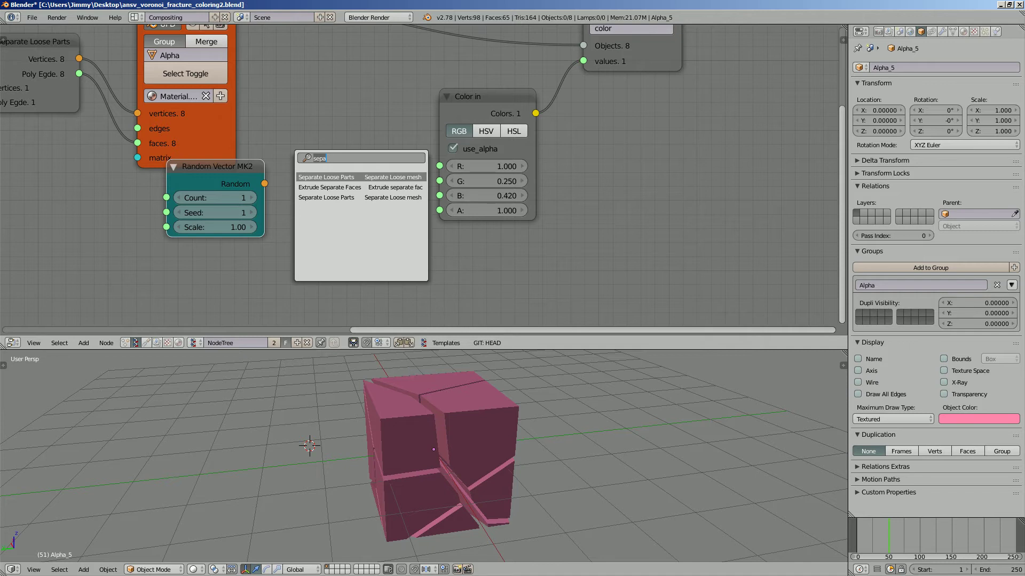
pyautogui.press('Escape')
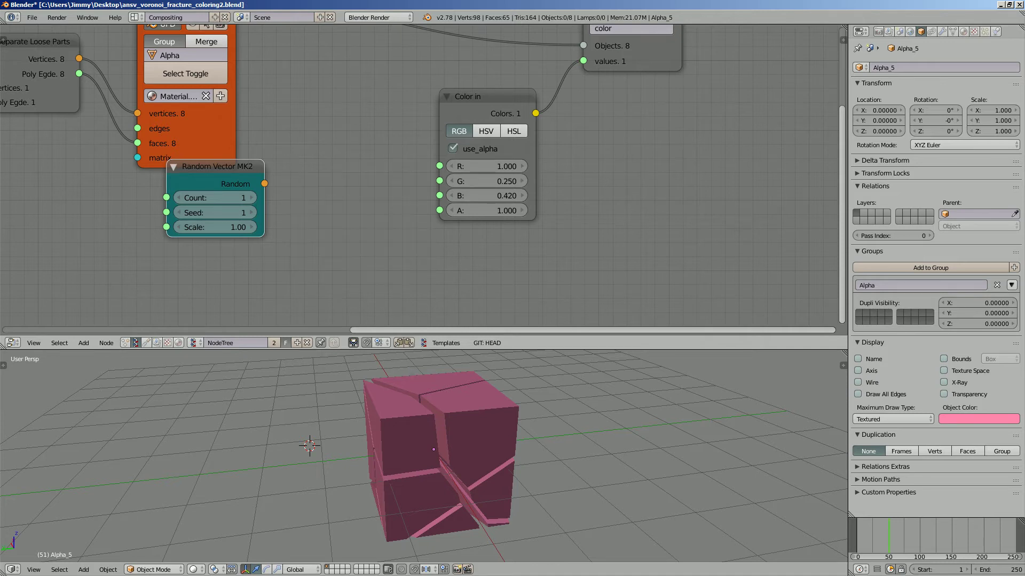
pyautogui.hotkey('shift', 'a')
pyautogui.moveTo(309, 226)
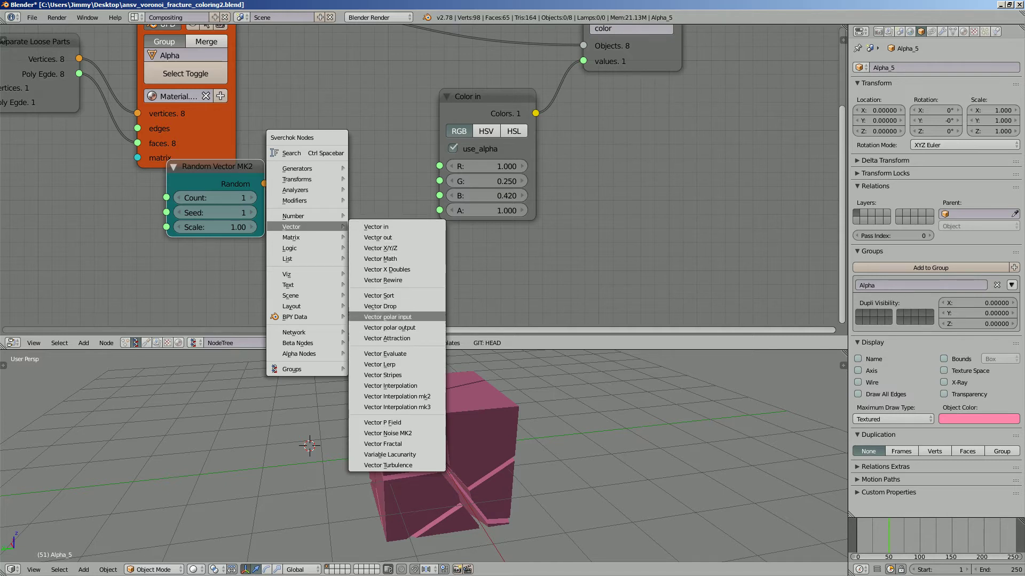
pyautogui.click(377, 238)
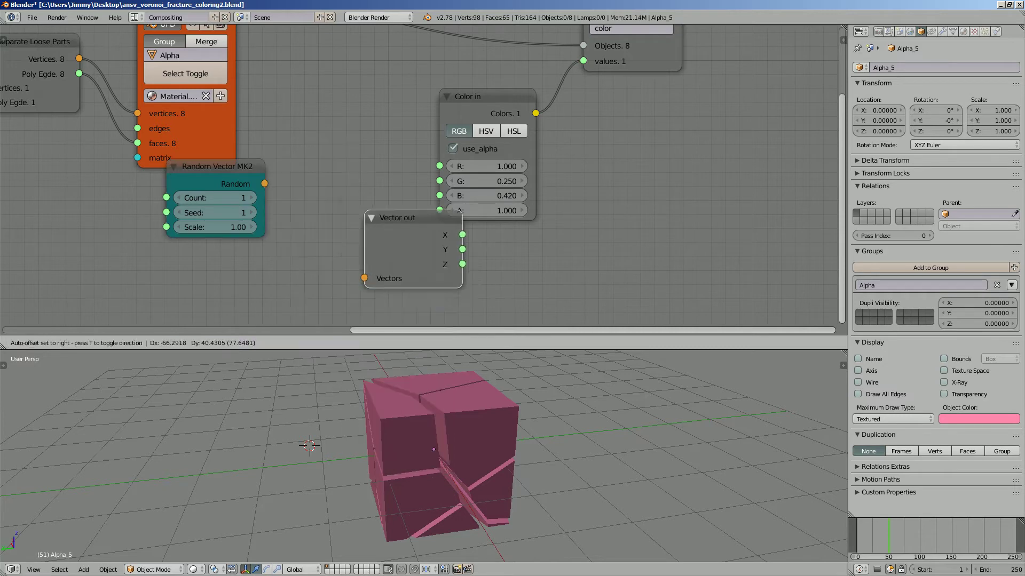
pyautogui.moveTo(264, 184); pyautogui.dragTo(287, 220)
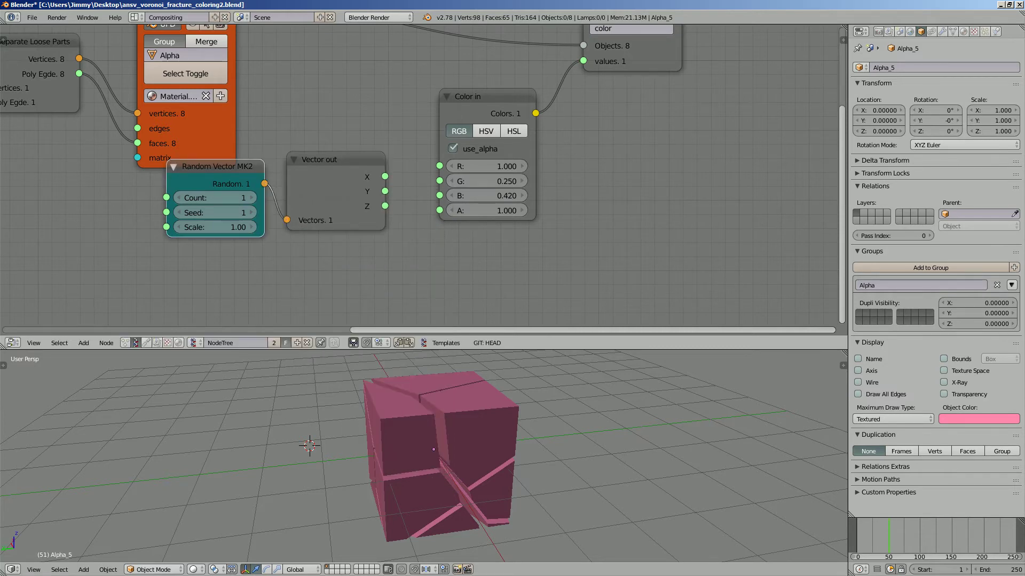
# Feed X, Y, Z into Color in, then unlink saturation and value and set them to 1.000.
pyautogui.moveTo(384, 176); pyautogui.dragTo(439, 166)
pyautogui.moveTo(385, 191); pyautogui.dragTo(439, 181)
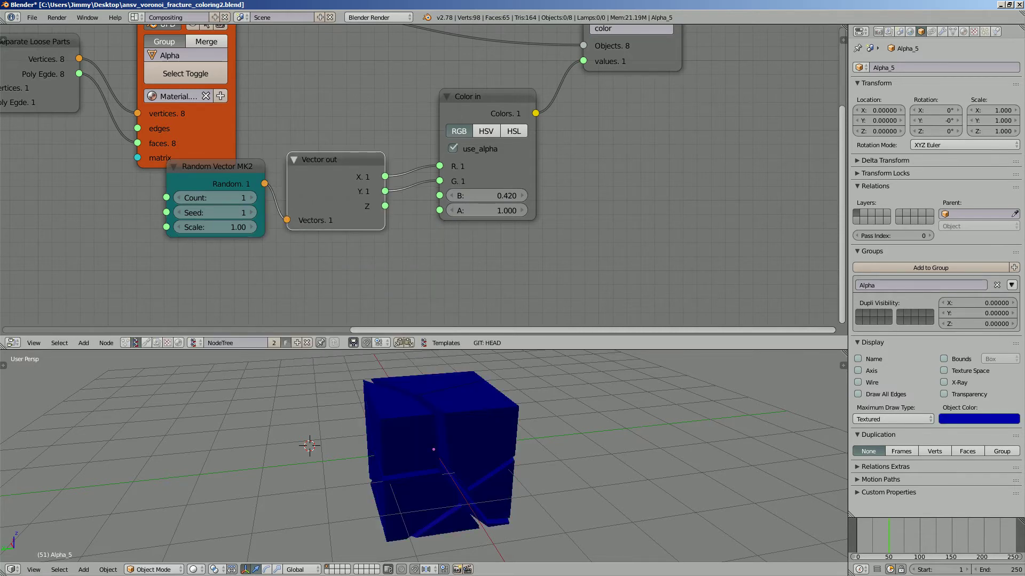
pyautogui.moveTo(384, 206); pyautogui.dragTo(439, 195)
pyautogui.moveTo(480, 96); pyautogui.dragTo(502, 92)
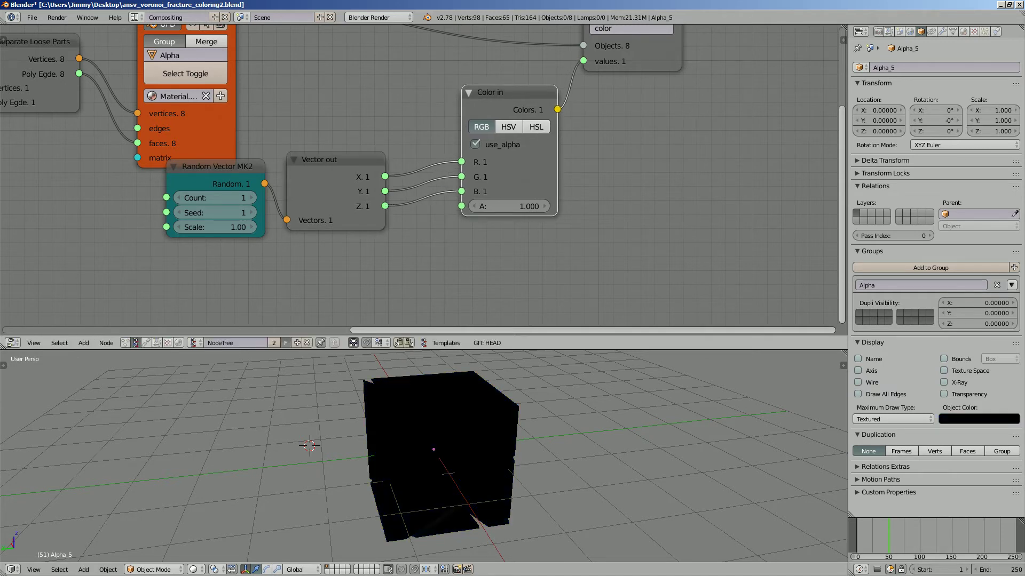
pyautogui.keyDown('ctrl'); pyautogui.moveTo(424, 179); pyautogui.dragTo(427, 210, button='right'); pyautogui.keyUp('ctrl')
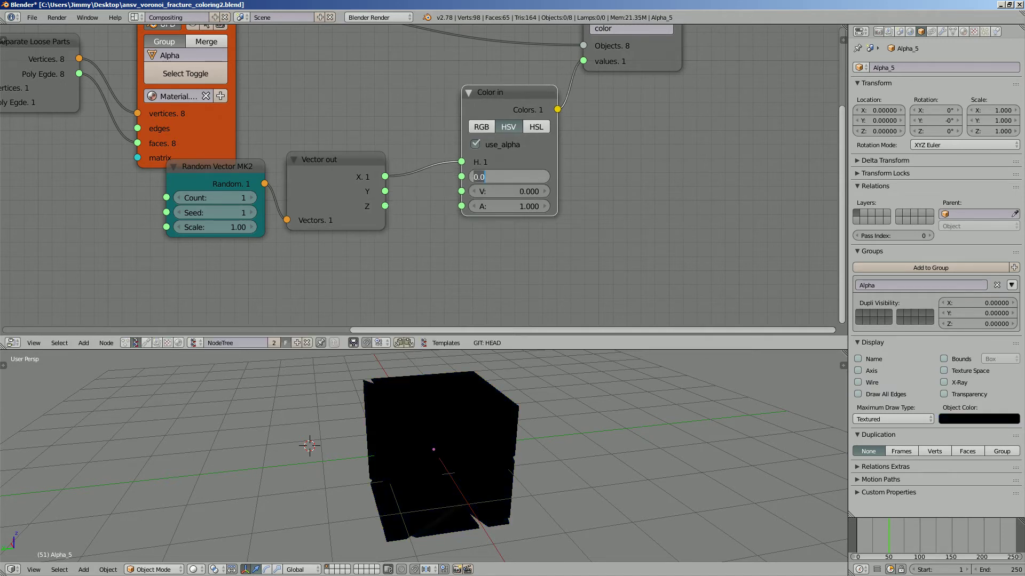
pyautogui.moveTo(507, 191); pyautogui.dragTo(539, 191)
pyautogui.moveTo(629, 53); pyautogui.dragTo(692, 55)
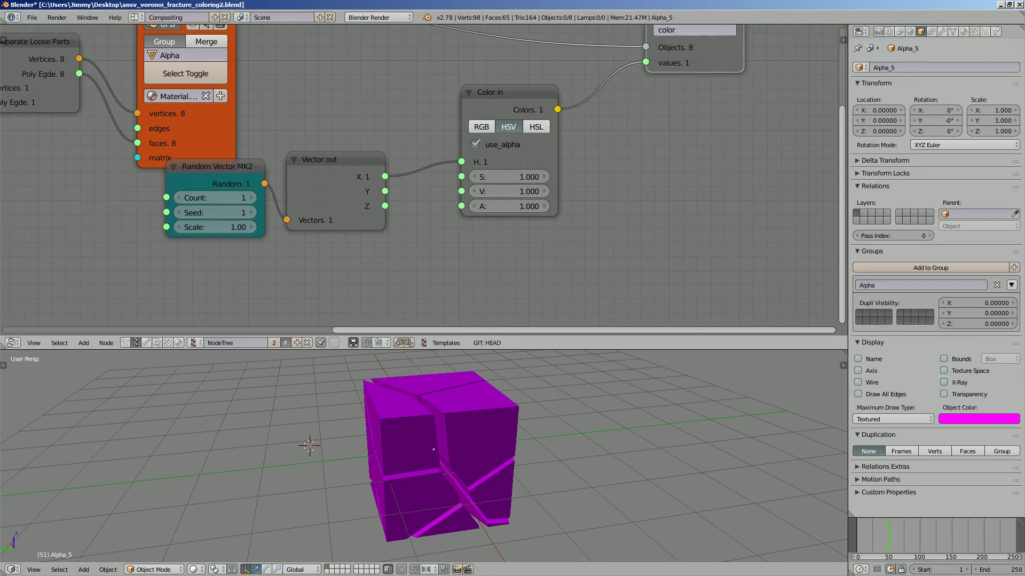
pyautogui.moveTo(507, 92); pyautogui.dragTo(564, 98)
pyautogui.hotkey('shift', 'a')
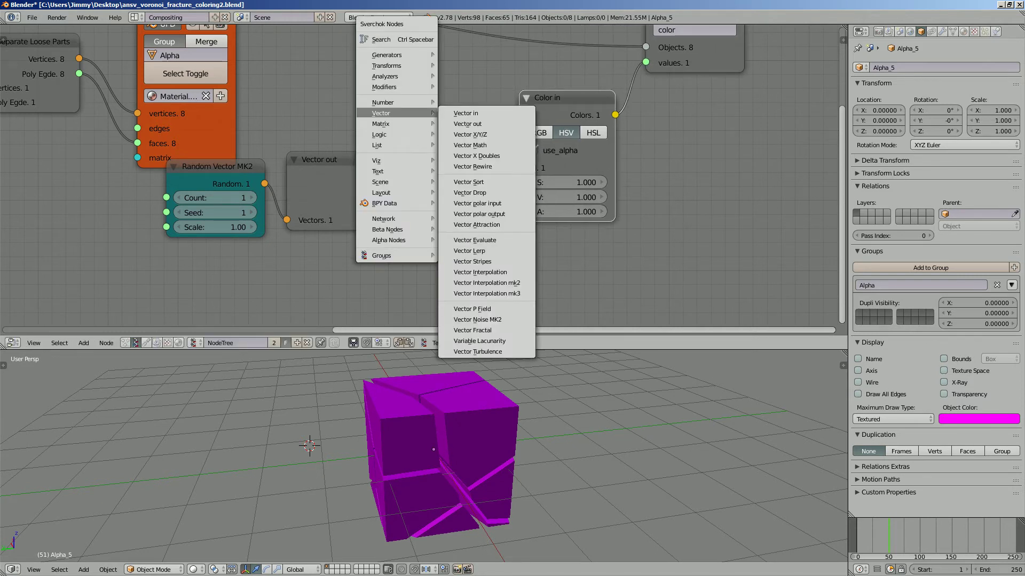
# Add a math node set to Absolute, feeding the vector's X into Color in's Hue.
pyautogui.click(381, 39)
pyautogui.write('abo')
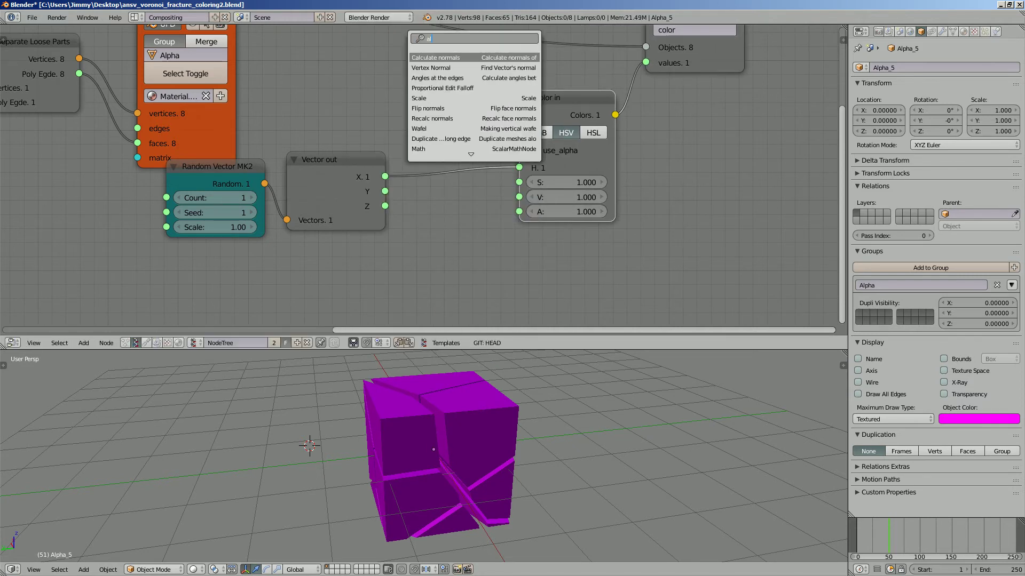
pyautogui.write('mul')
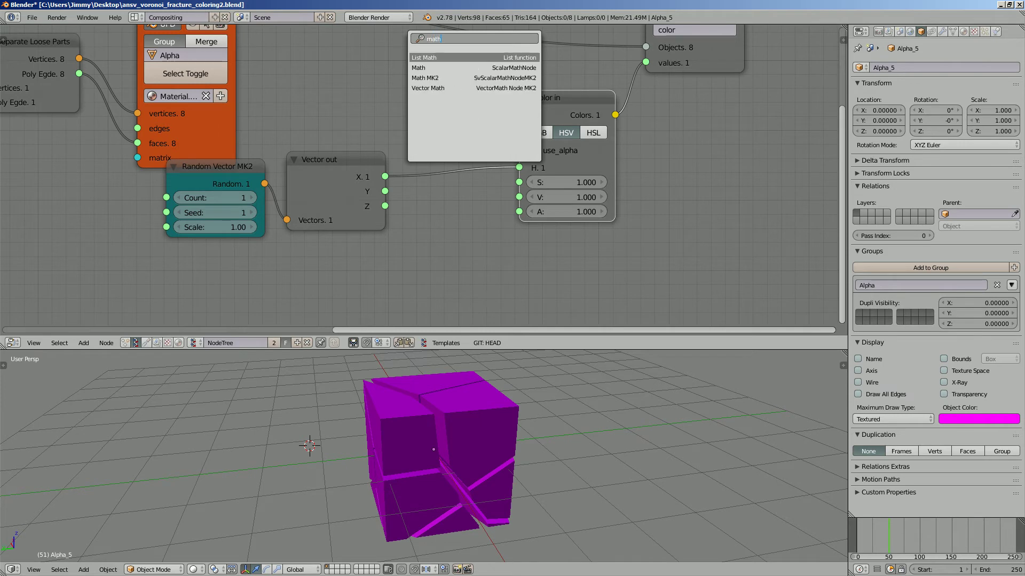
pyautogui.press('Return')
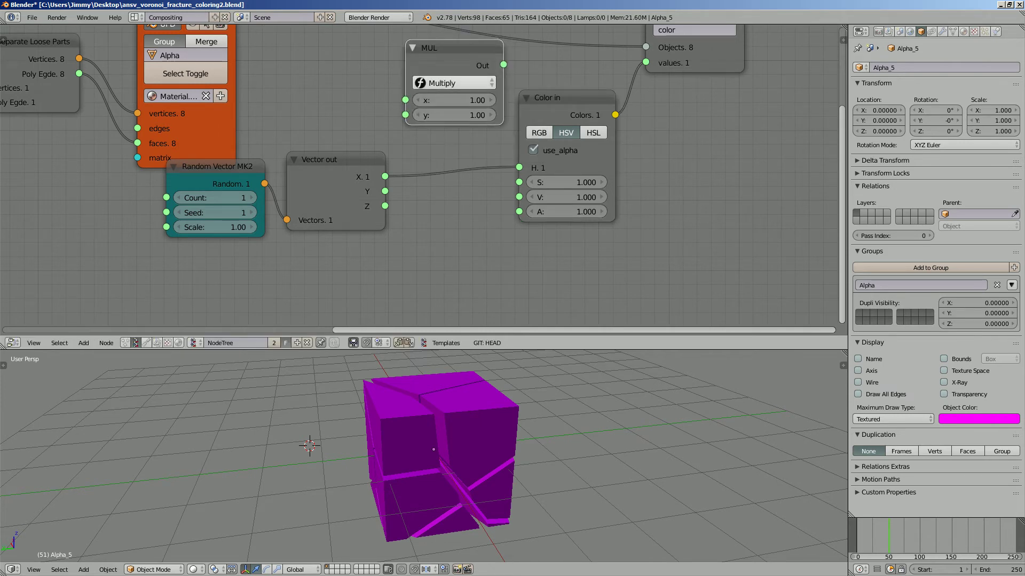
pyautogui.click(454, 83)
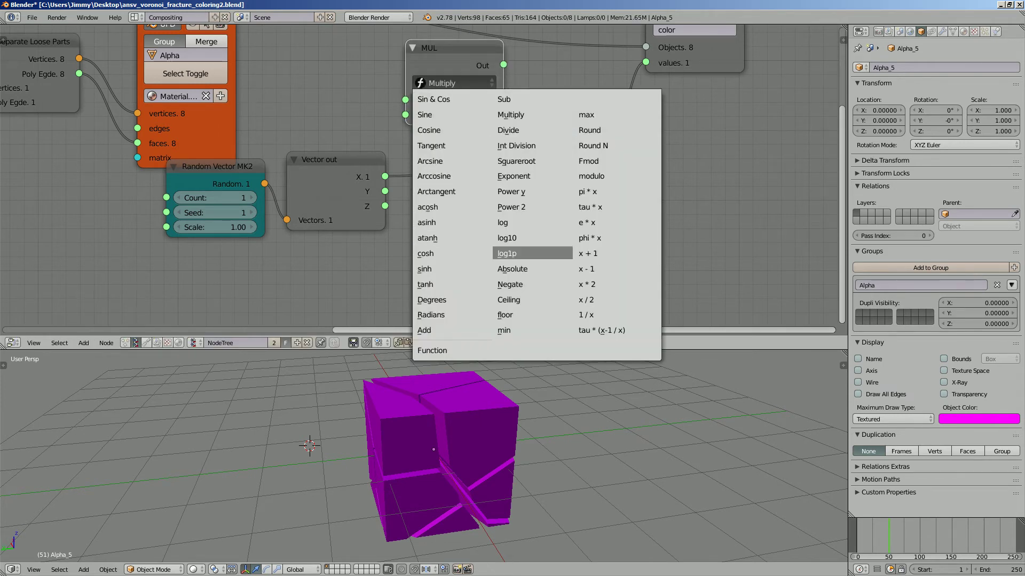
pyautogui.click(512, 269)
pyautogui.moveTo(385, 176); pyautogui.dragTo(384, 176)
pyautogui.moveTo(406, 99); pyautogui.dragTo(405, 99)
pyautogui.moveTo(554, 98); pyautogui.dragTo(622, 117)
pyautogui.moveTo(454, 48); pyautogui.dragTo(586, 185)
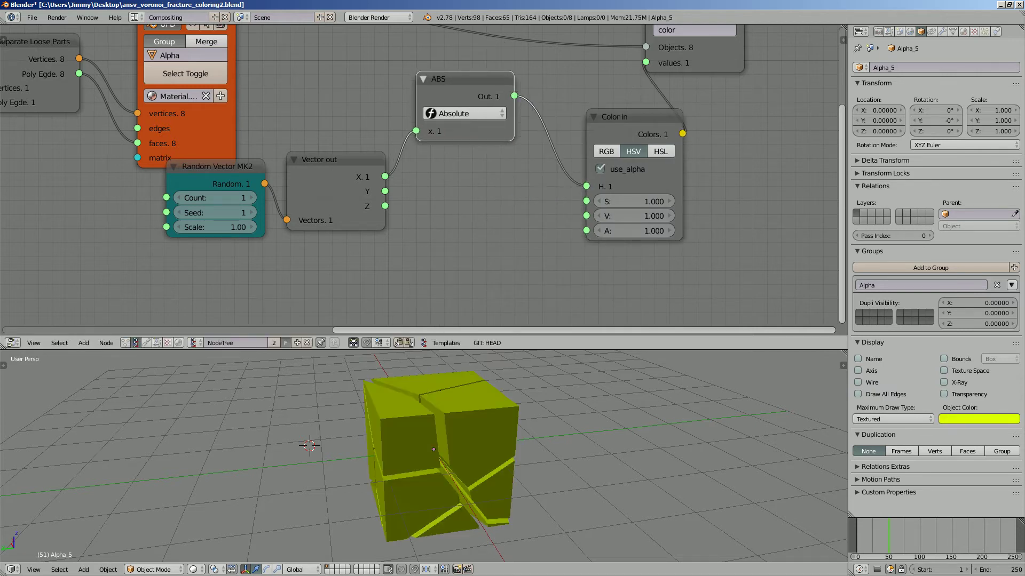
pyautogui.moveTo(464, 78); pyautogui.dragTo(483, 103)
pyautogui.hotkey('shift', 'd')
pyautogui.click(480, 188)
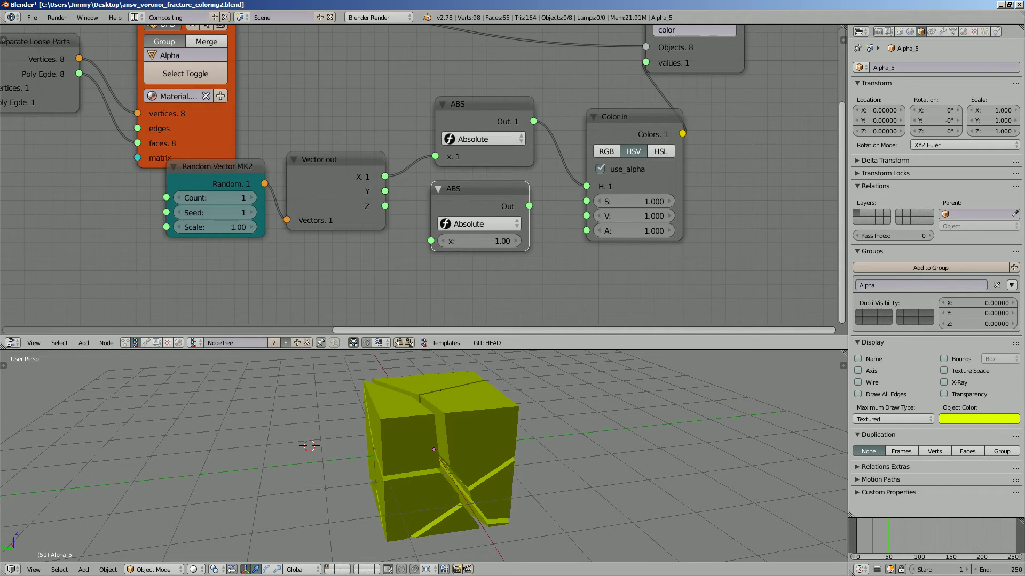
# Set the Random Vector count to 10 and the seed to 68.
pyautogui.moveTo(214, 197); pyautogui.dragTo(253, 197)
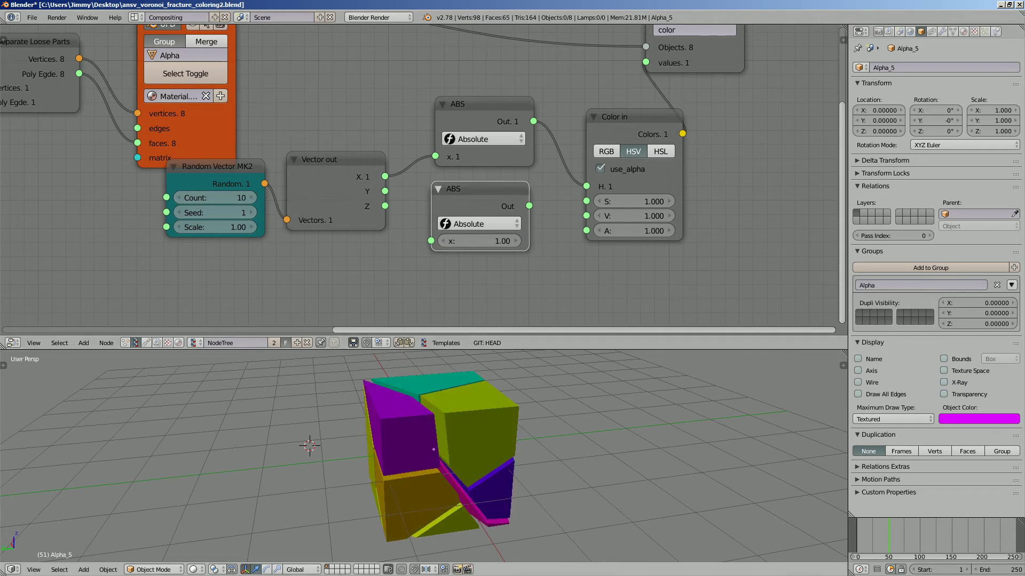
pyautogui.moveTo(587, 453); pyautogui.dragTo(566, 481, button='middle')
pyautogui.moveTo(214, 212); pyautogui.dragTo(251, 212)
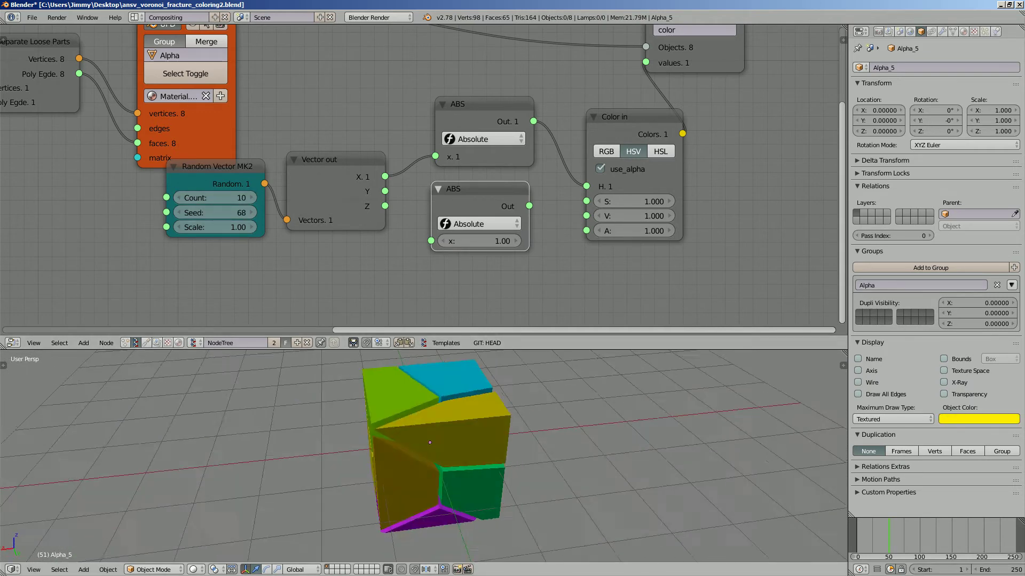
pyautogui.moveTo(576, 497); pyautogui.dragTo(578, 454, button='middle')
# Change the fracture seed to 27 and split the cube into 40 pieces.
pyautogui.scroll(-3, 662, 311)
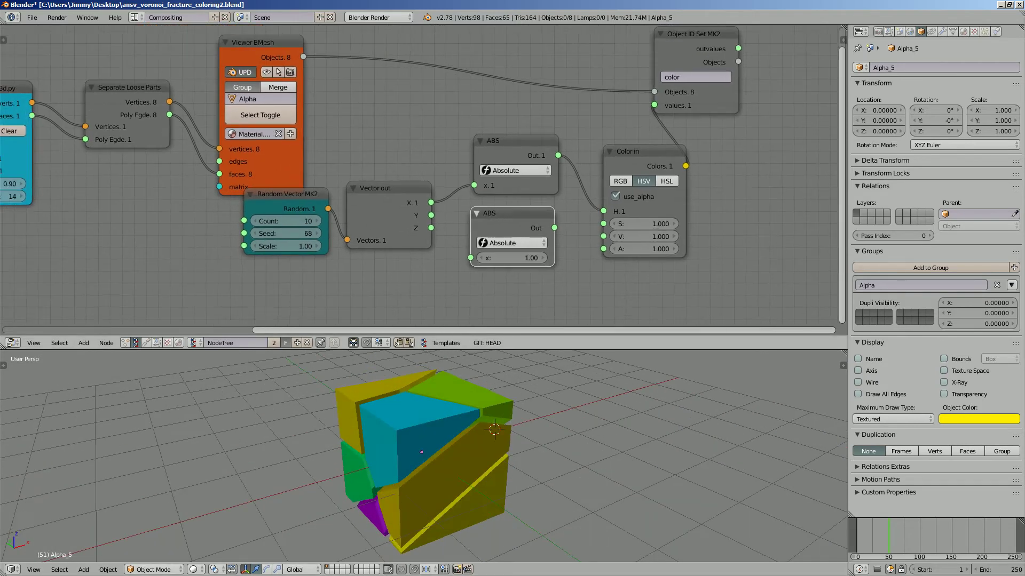
pyautogui.moveTo(374, 214); pyautogui.dragTo(545, 211, button='middle')
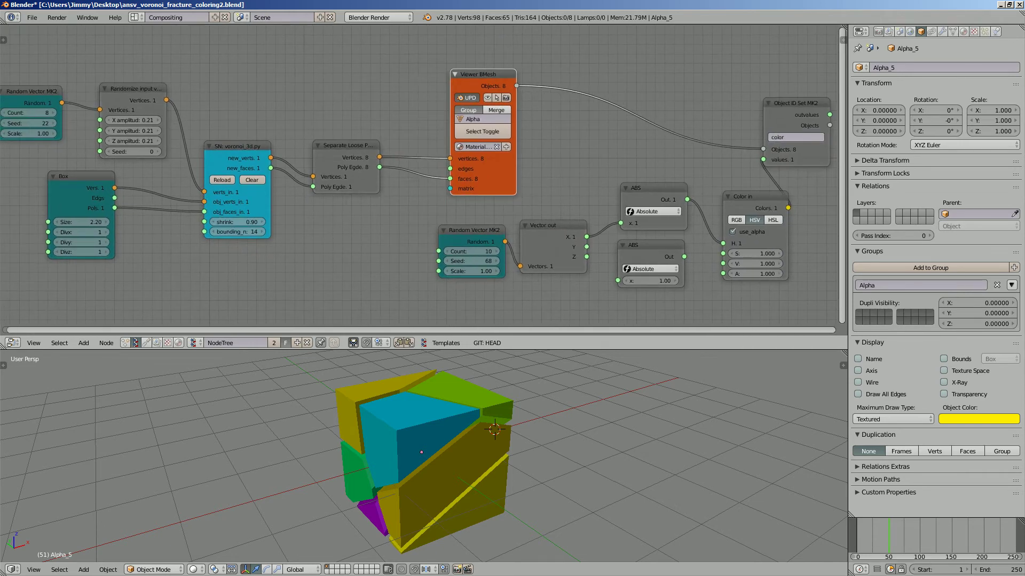
pyautogui.moveTo(848, 214); pyautogui.dragTo(888, 213)
pyautogui.moveTo(534, 453); pyautogui.dragTo(555, 443, button='middle')
pyautogui.rightClick(427, 475)
pyautogui.moveTo(438, 182); pyautogui.dragTo(413, 180, button='middle')
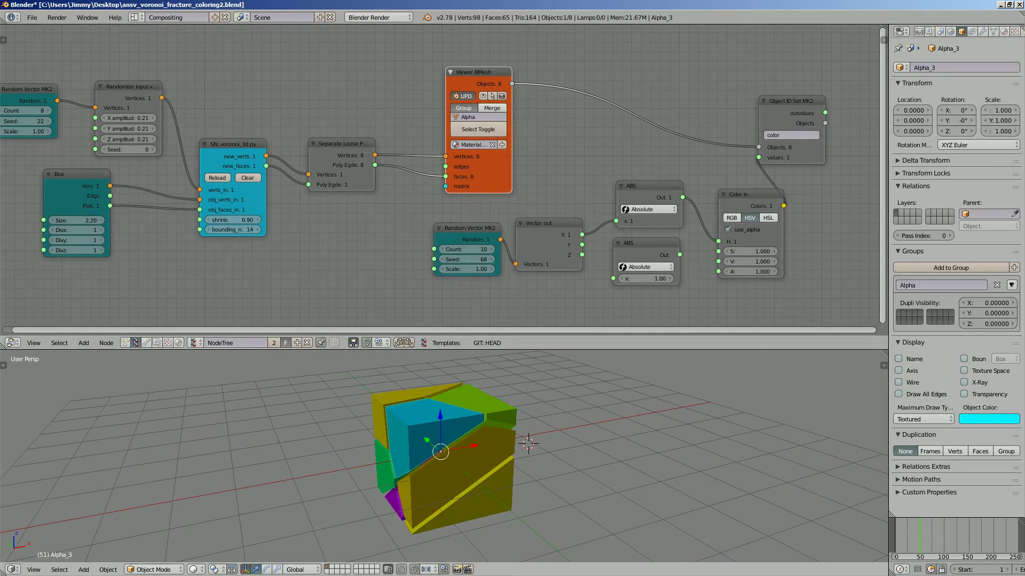
pyautogui.moveTo(533, 448); pyautogui.dragTo(502, 451, button='middle')
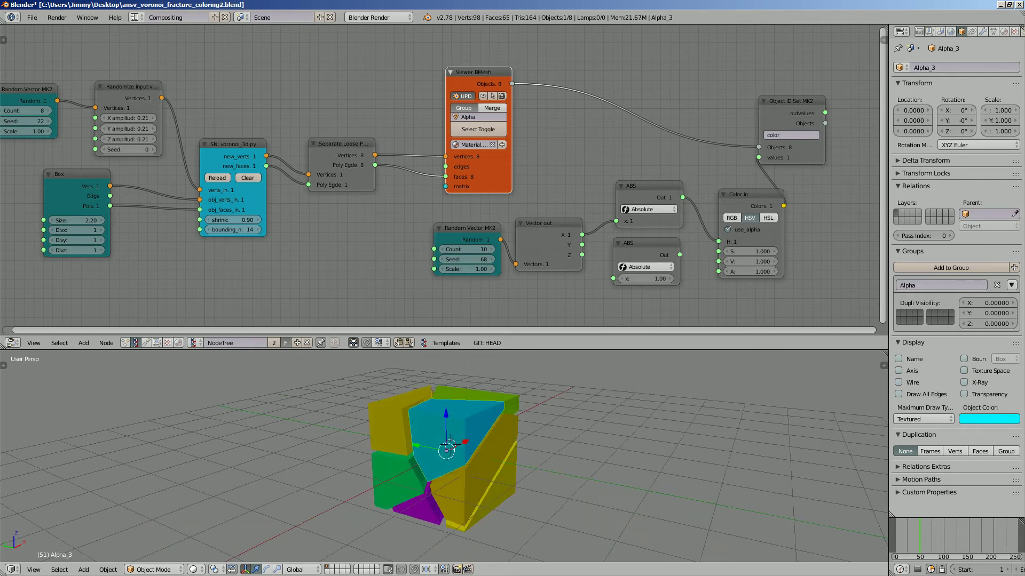
pyautogui.moveTo(374, 240); pyautogui.dragTo(391, 241, button='middle')
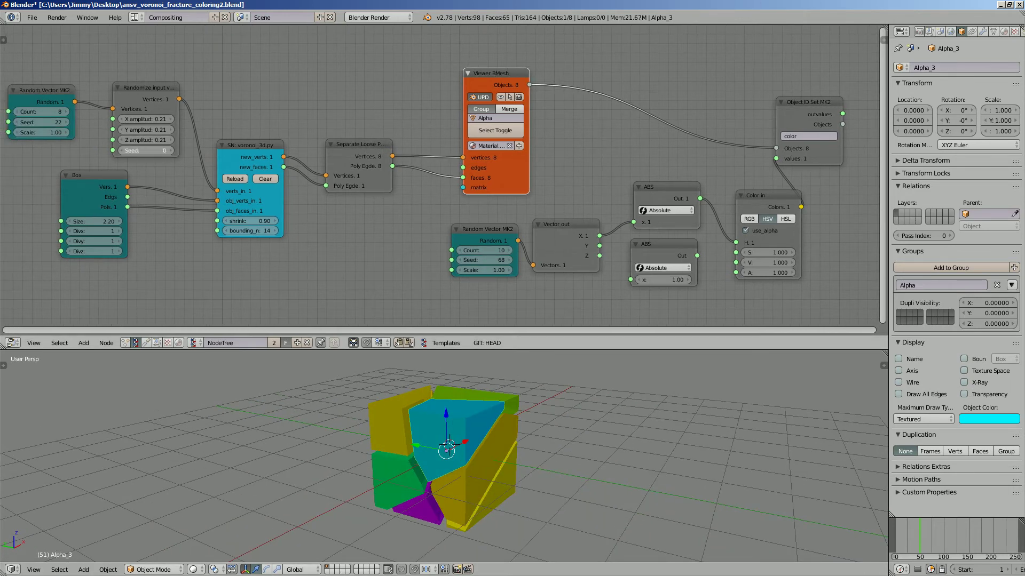
pyautogui.moveTo(144, 150); pyautogui.dragTo(192, 151)
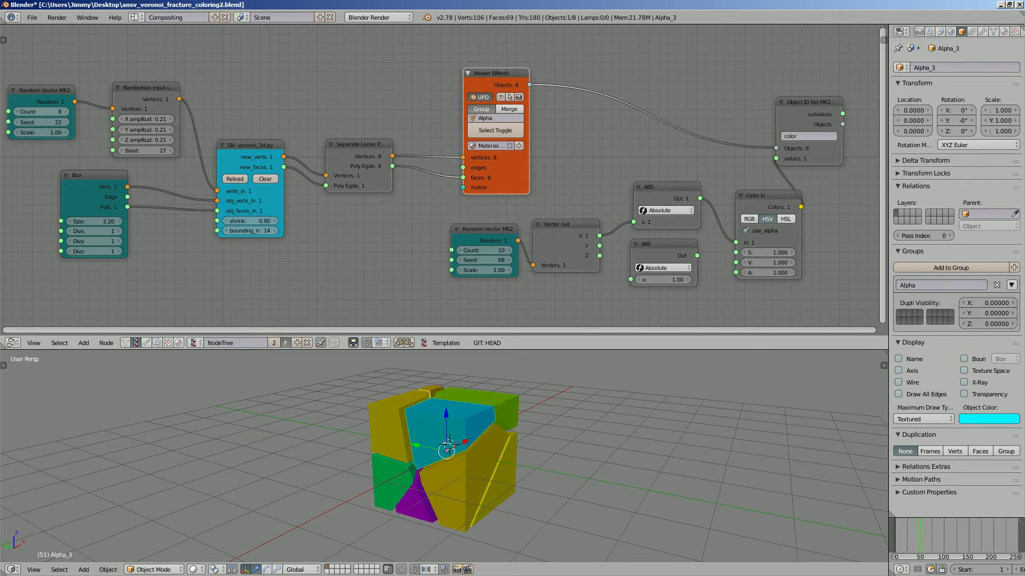
pyautogui.moveTo(40, 111); pyautogui.dragTo(51, 112)
pyautogui.moveTo(40, 111); pyautogui.dragTo(63, 111)
# Raise the colour Random Vector count to 36 and change its seed.
pyautogui.moveTo(483, 251); pyautogui.dragTo(515, 250)
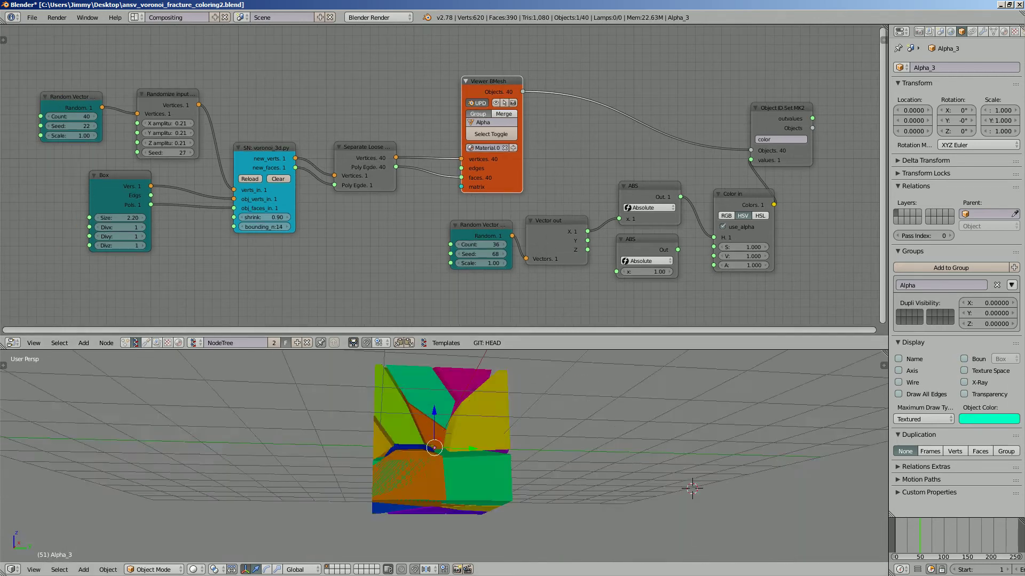
pyautogui.moveTo(443, 459); pyautogui.dragTo(459, 432, button='middle')
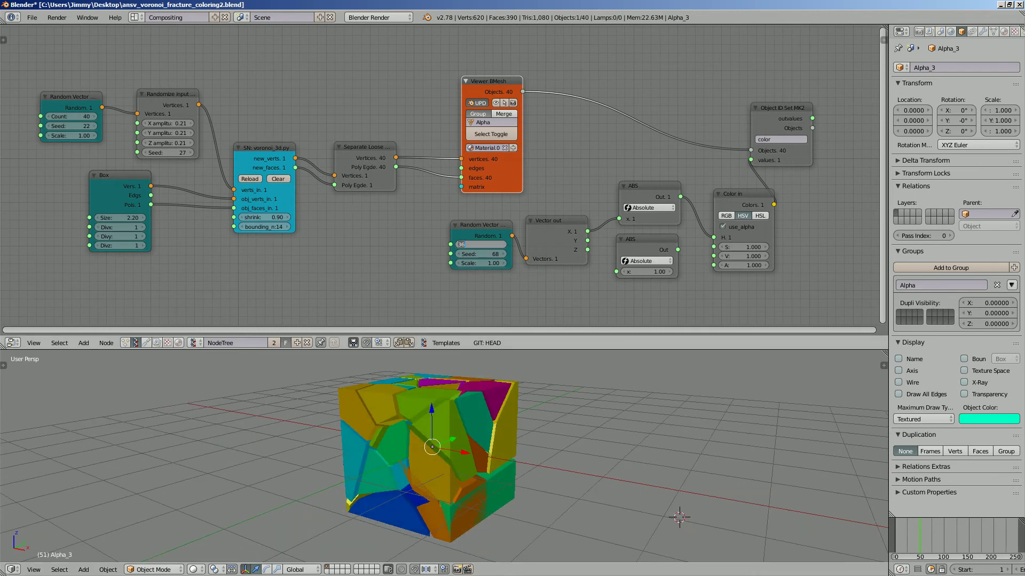
pyautogui.moveTo(481, 254); pyautogui.dragTo(496, 254)
# Push the colour seed to 102 and delete the Object Attribute Output node.
pyautogui.moveTo(432, 448); pyautogui.dragTo(496, 443, button='middle')
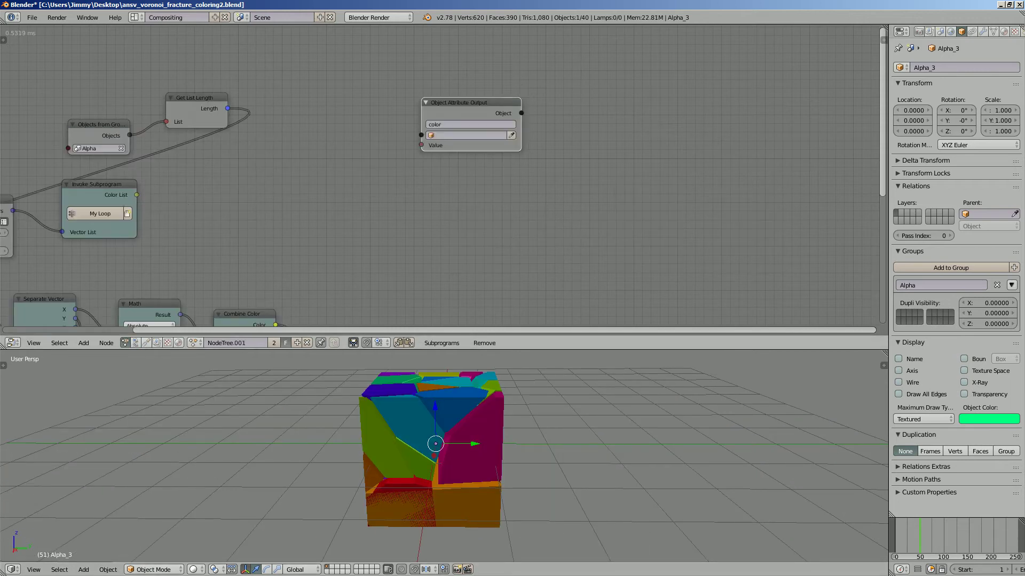
pyautogui.scroll(-2, 440, 176)
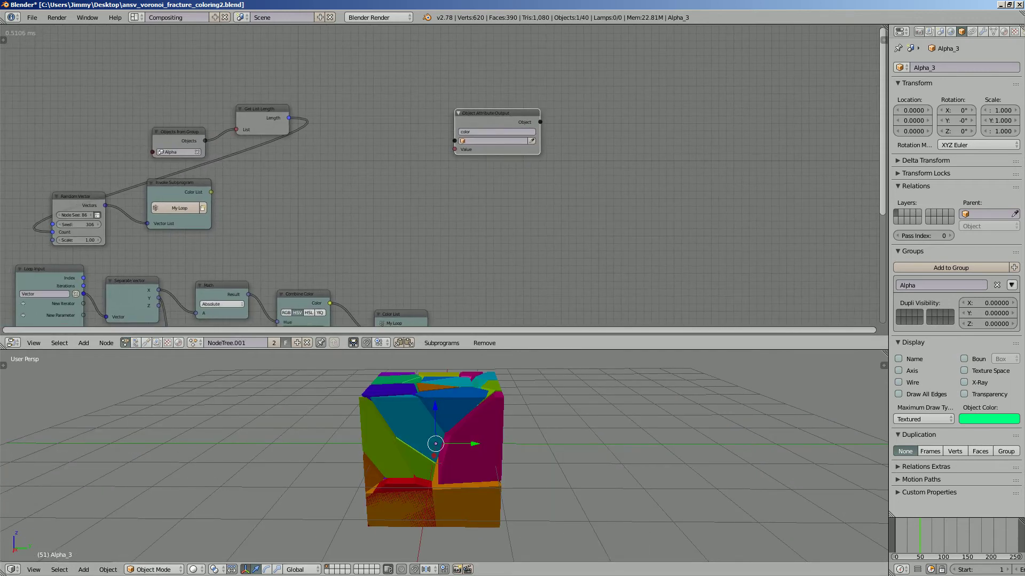
pyautogui.scroll(2, 440, 176)
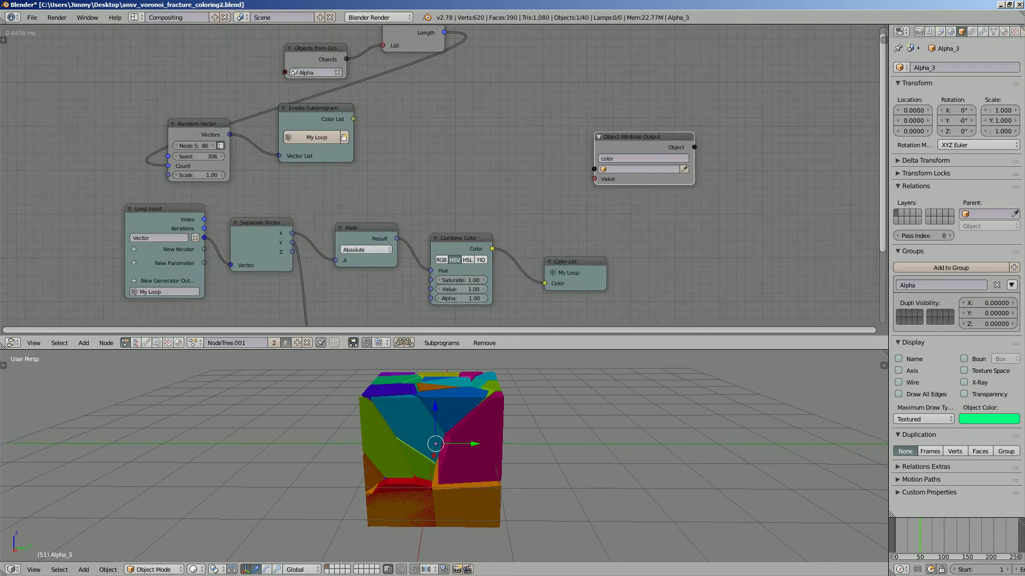
pyautogui.scroll(-2, 440, 176)
pyautogui.press('Delete')
pyautogui.scroll(2, 440, 176)
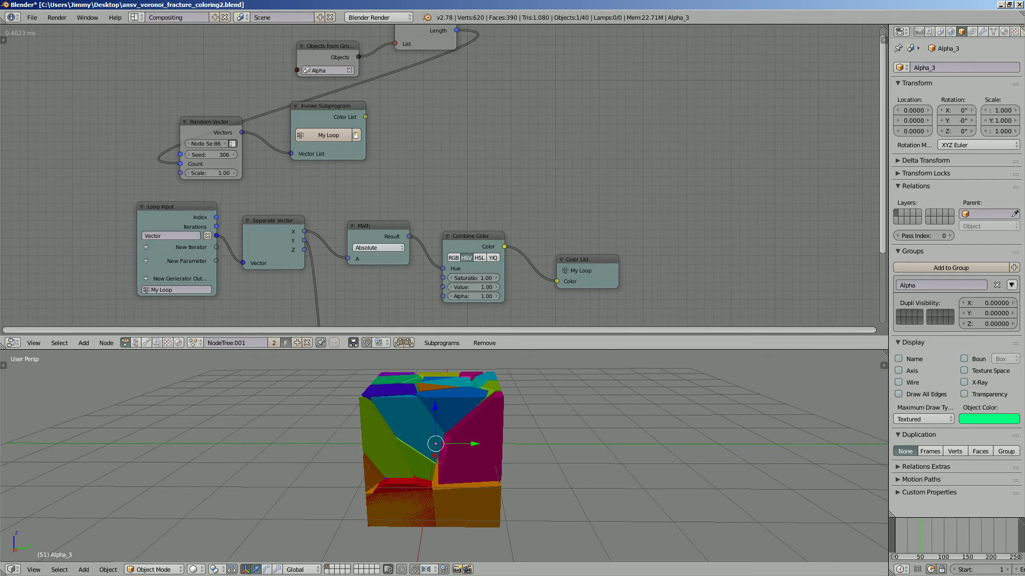
pyautogui.scroll(-1, 440, 176)
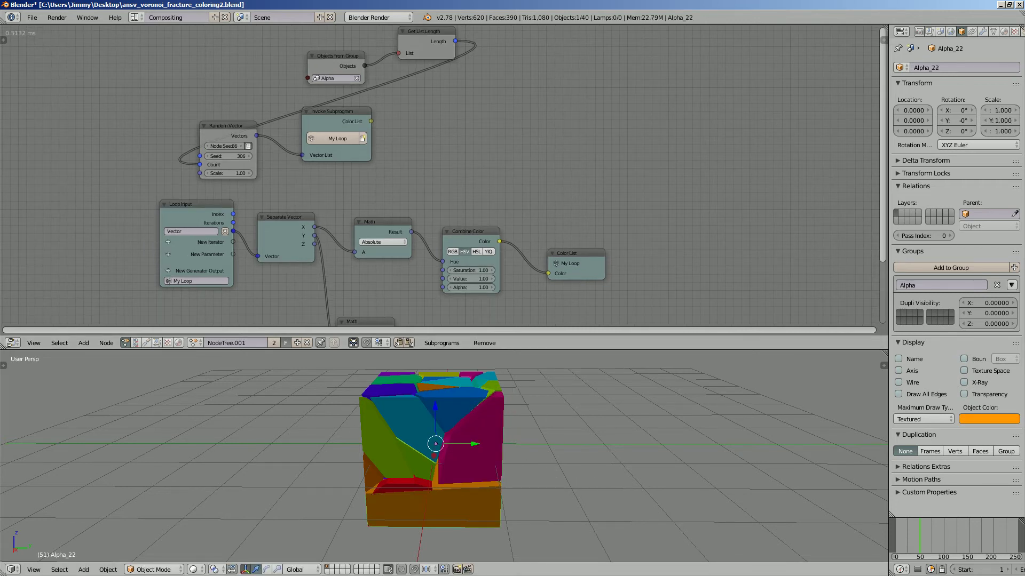
# Test-scale the orange and cyan pieces, then return them to full size.
pyautogui.press('s')
pyautogui.click(587, 454)
pyautogui.rightClick(421, 427)
pyautogui.press('s')
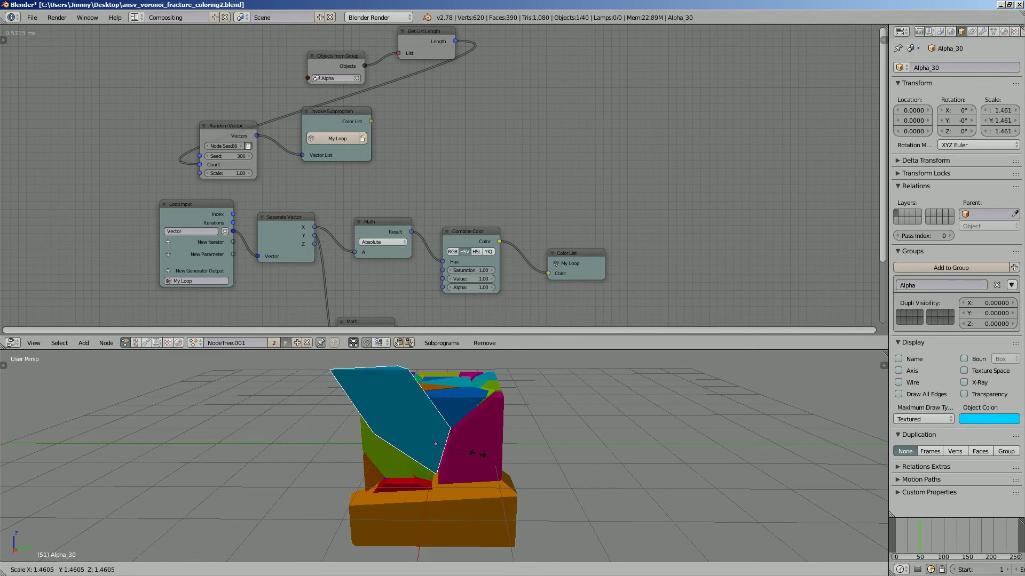
pyautogui.click(473, 452)
pyautogui.moveTo(472, 452); pyautogui.dragTo(528, 421, button='middle')
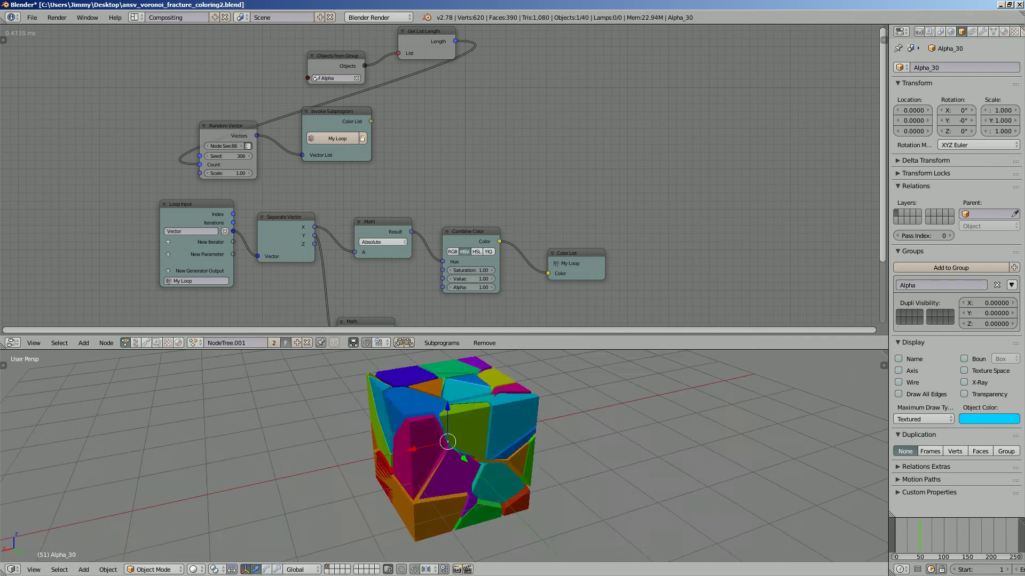
pyautogui.moveTo(480, 453); pyautogui.dragTo(587, 480, button='middle')
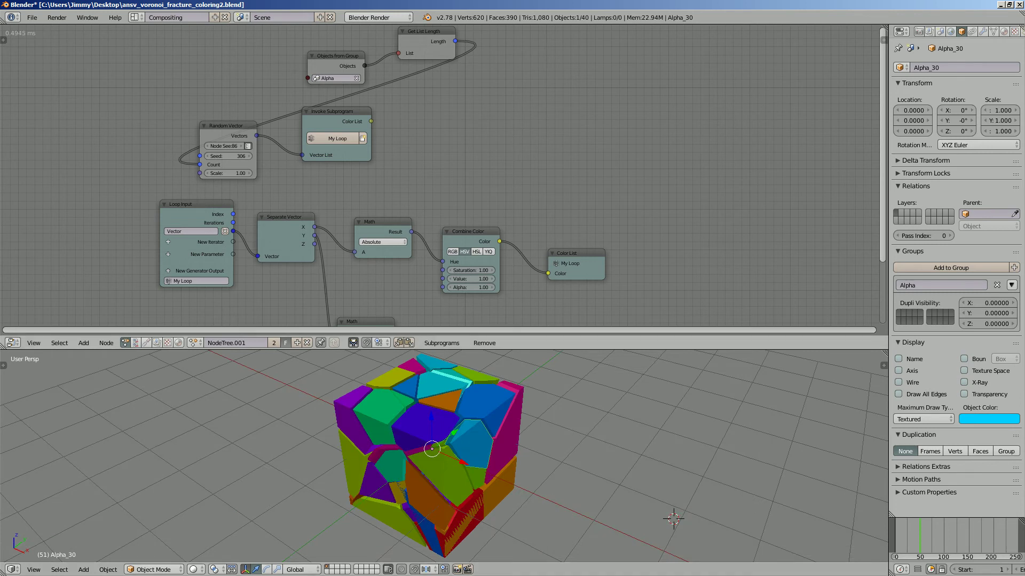
pyautogui.moveTo(374, 214); pyautogui.dragTo(275, 143, button='middle')
pyautogui.moveTo(373, 160); pyautogui.dragTo(342, 320, button='middle')
pyautogui.scroll(-4, 477, 58)
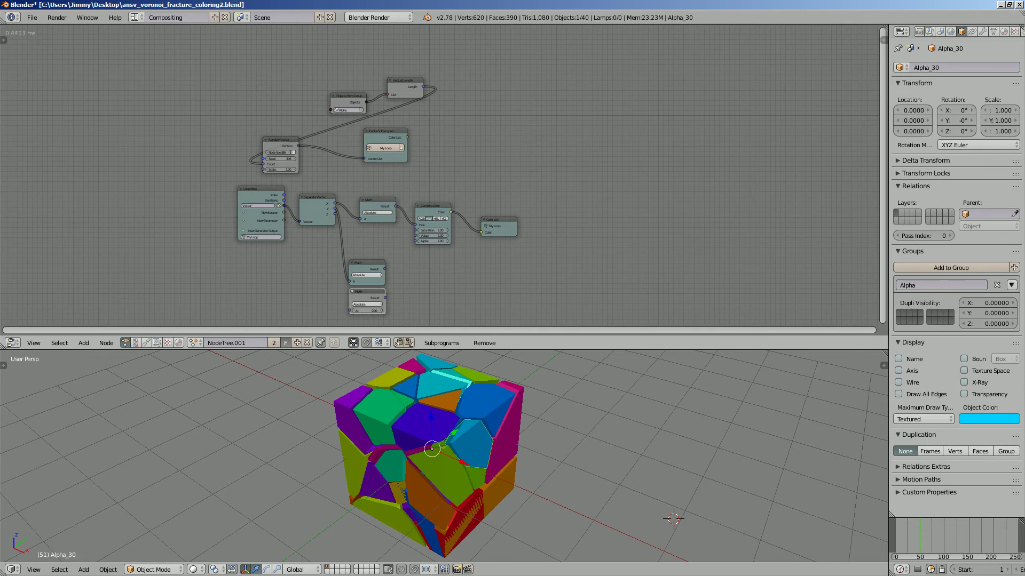
pyautogui.scroll(4, 442, 111)
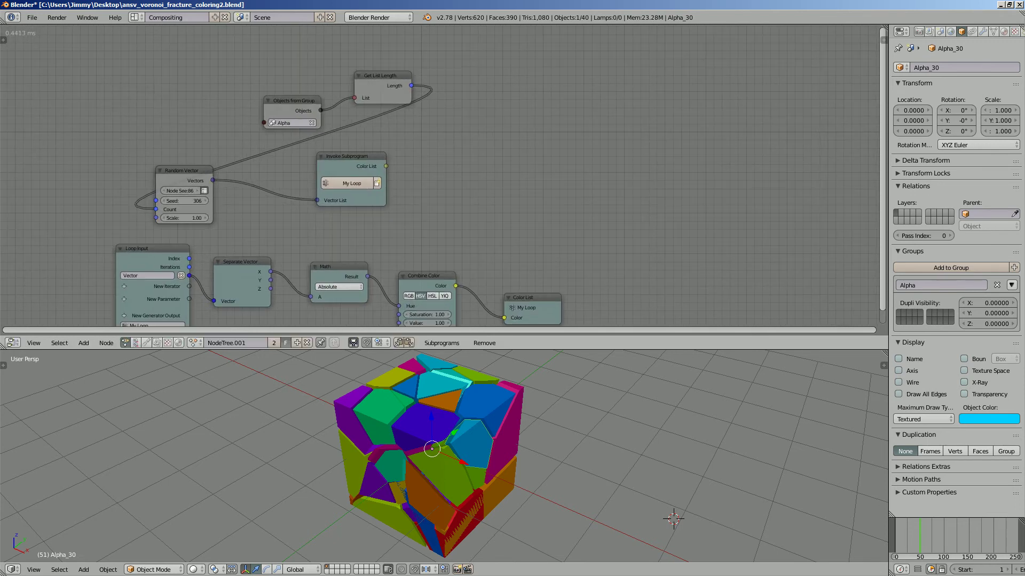
# Move the Invoke Subprogram and Color List nodes to make room.
pyautogui.keyDown('ctrl'); pyautogui.hscroll(-2, 441, 176); pyautogui.keyUp('ctrl')
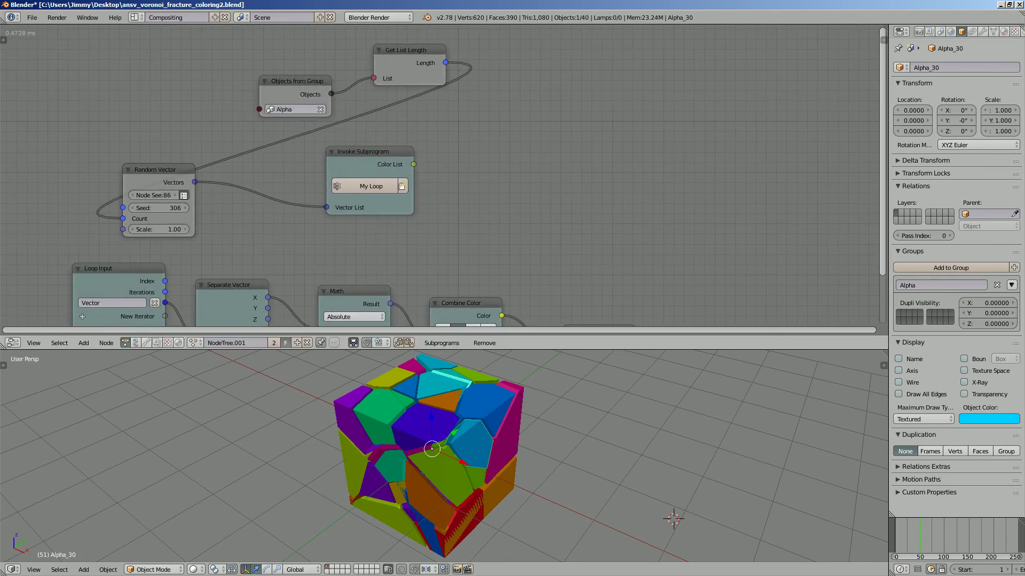
pyautogui.scroll(-1, 440, 176)
pyautogui.moveTo(379, 155); pyautogui.dragTo(432, 134)
pyautogui.moveTo(431, 134); pyautogui.dragTo(402, 98, button='middle')
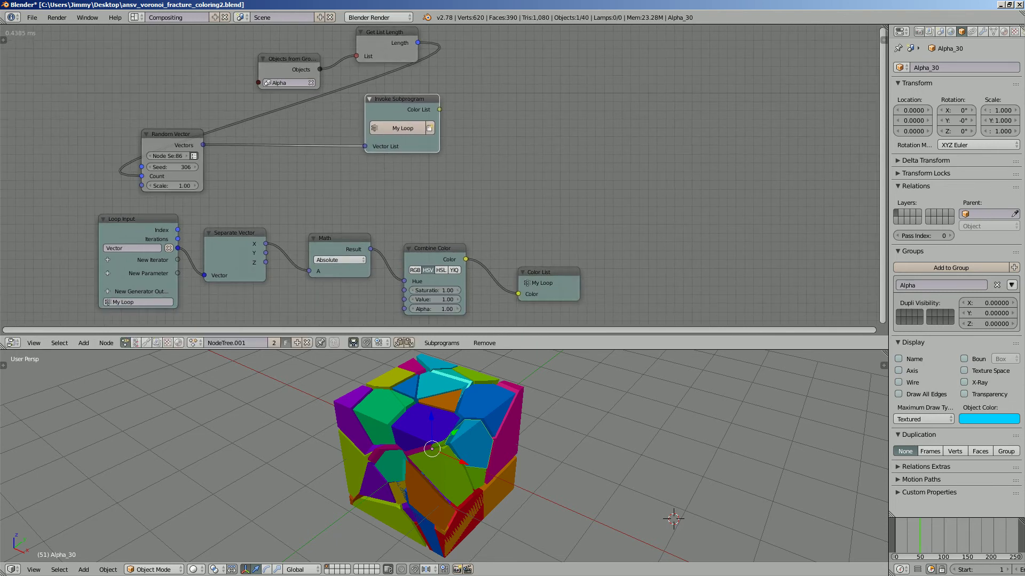
pyautogui.moveTo(536, 272); pyautogui.dragTo(549, 244)
pyautogui.moveTo(400, 99); pyautogui.dragTo(416, 112)
pyautogui.moveTo(417, 112); pyautogui.dragTo(419, 123, button='middle')
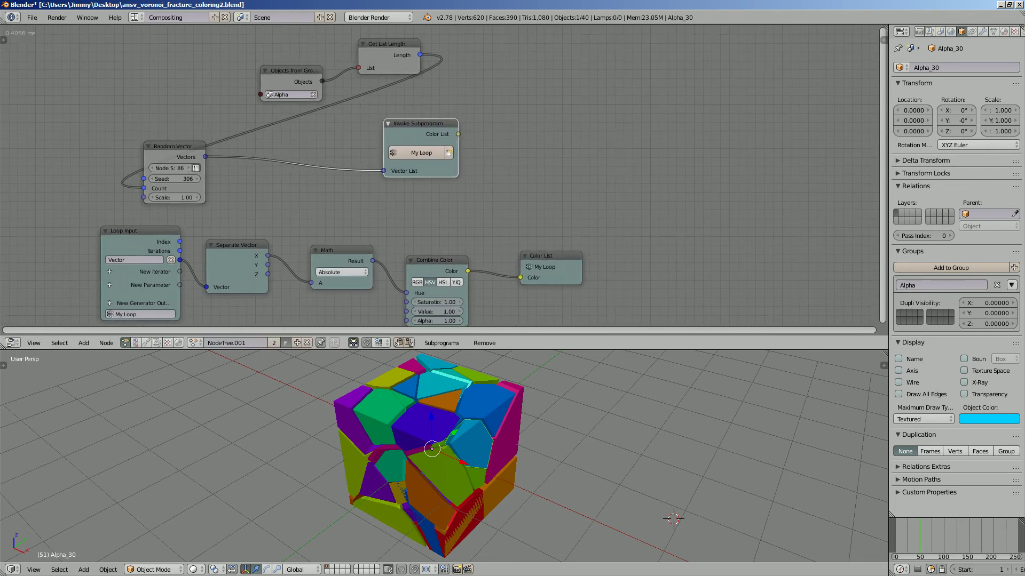
# Add an Object Attribute Output node through the node search.
pyautogui.hotkey('shift', 'a')
pyautogui.click(504, 103)
pyautogui.write('object s')
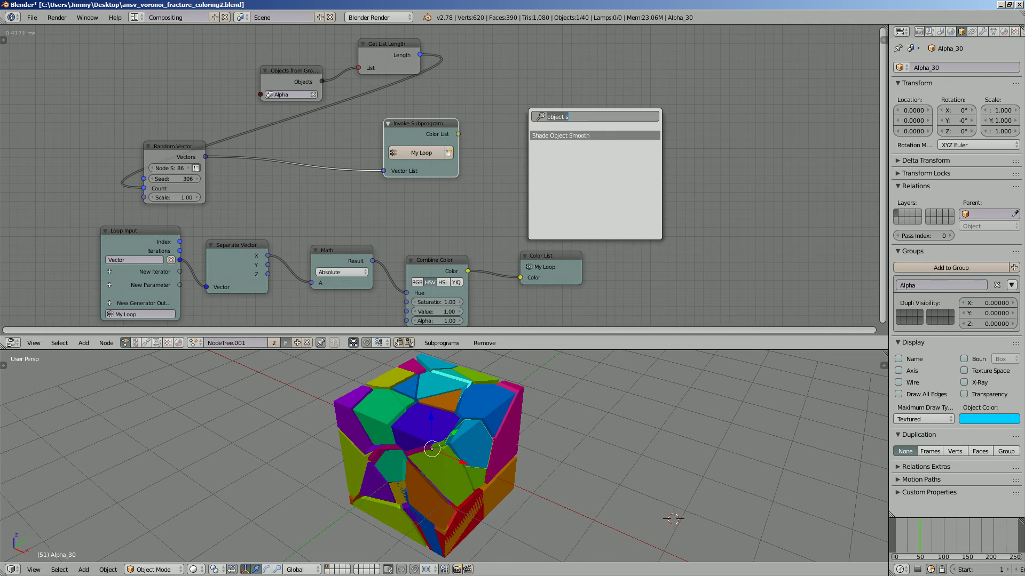
pyautogui.write('att')
pyautogui.press('Return')
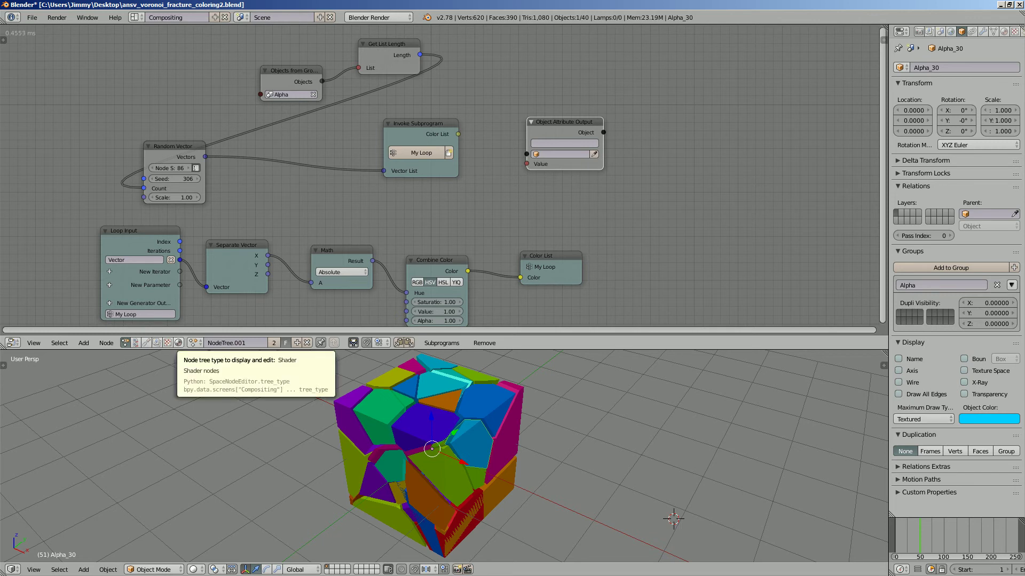
# Briefly load the fracture tree NodeTree, then return to NodeTree.001 and frame it.
pyautogui.click(136, 342)
pyautogui.click(193, 342)
pyautogui.click(253, 360)
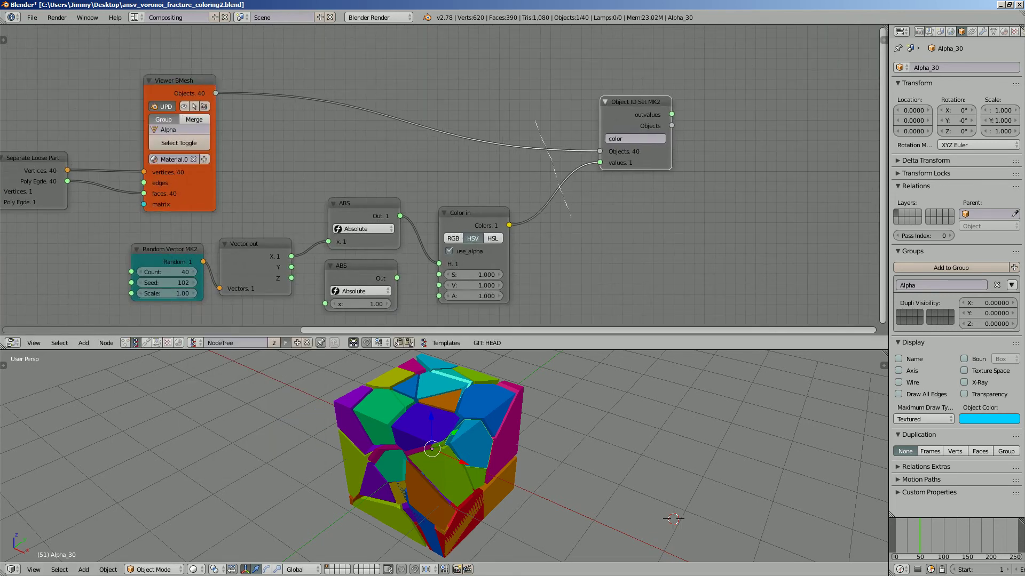
pyautogui.click(168, 343)
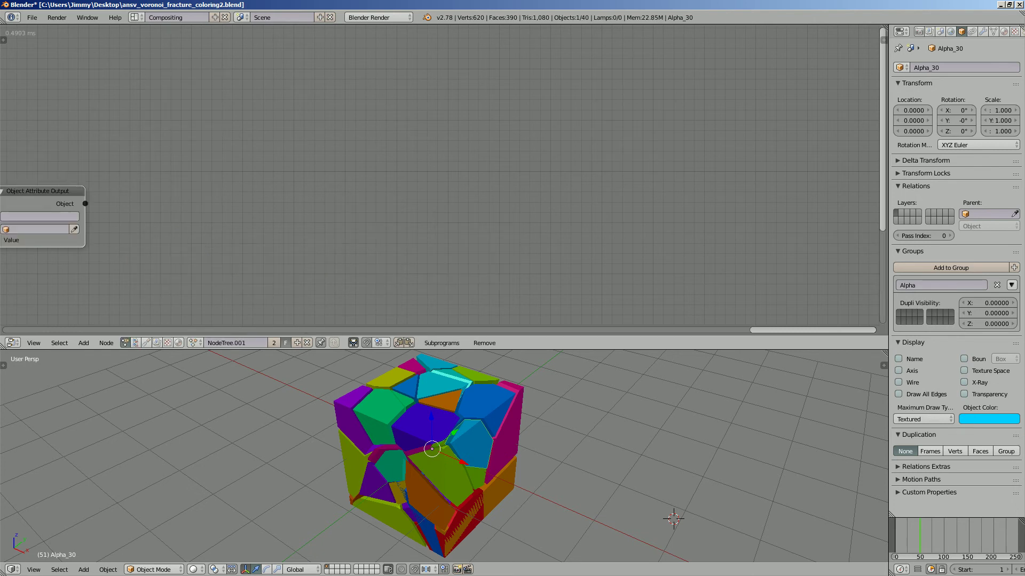
pyautogui.press('Home')
# Link the Color List and the group's objects into Object Attribute Output.
pyautogui.moveTo(384, 157); pyautogui.dragTo(465, 191)
pyautogui.moveTo(320, 240); pyautogui.dragTo(526, 237, button='middle')
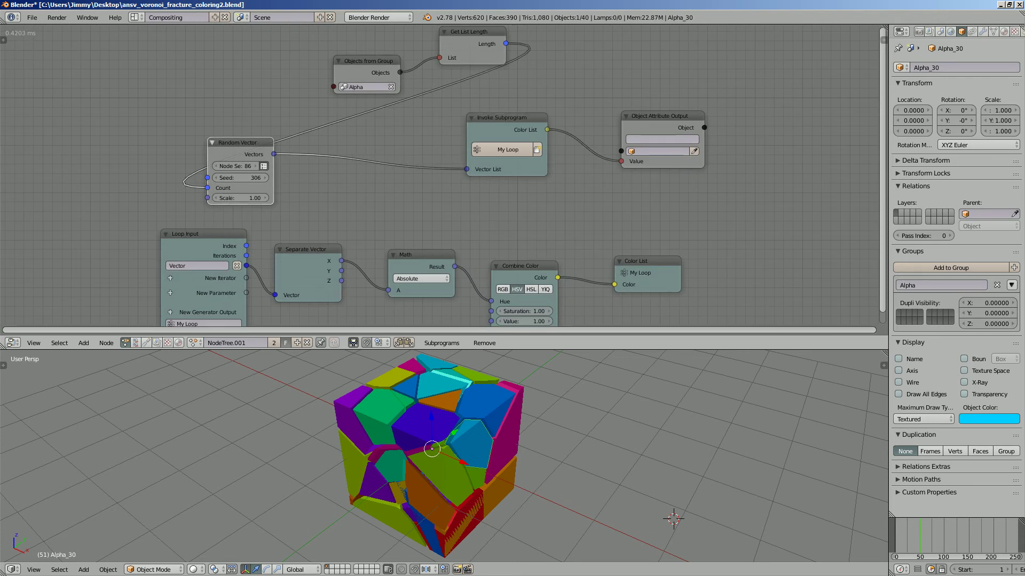
pyautogui.moveTo(50, 171); pyautogui.dragTo(155, 157)
pyautogui.moveTo(154, 158); pyautogui.dragTo(129, 167, button='middle')
pyautogui.moveTo(374, 82); pyautogui.dragTo(595, 160)
# Set the written attribute to 'color' and enable Multiple Values.
pyautogui.write('colo')
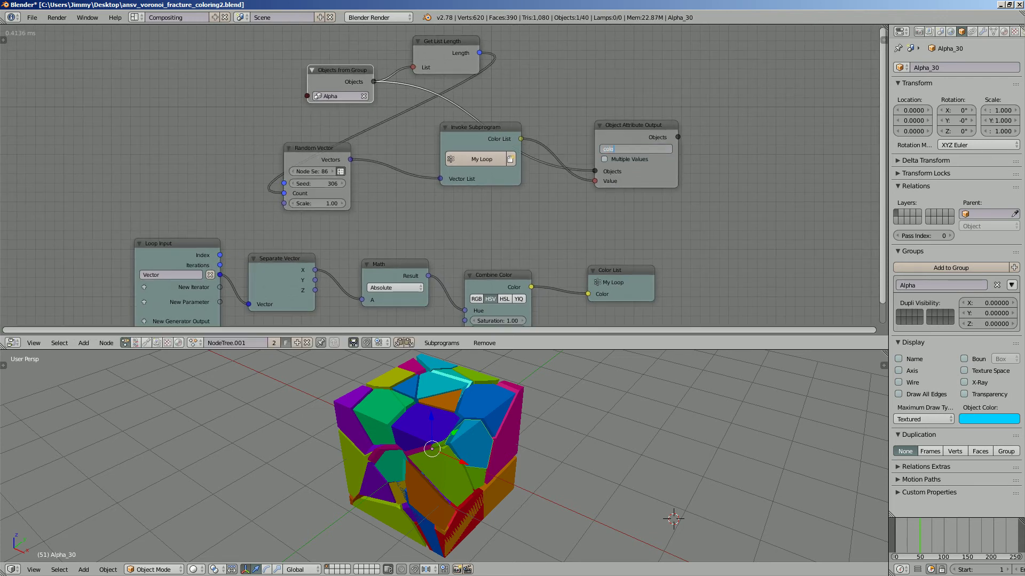
pyautogui.write('r')
pyautogui.press('Return')
pyautogui.click(604, 159)
pyautogui.moveTo(604, 159); pyautogui.dragTo(553, 136, button='middle')
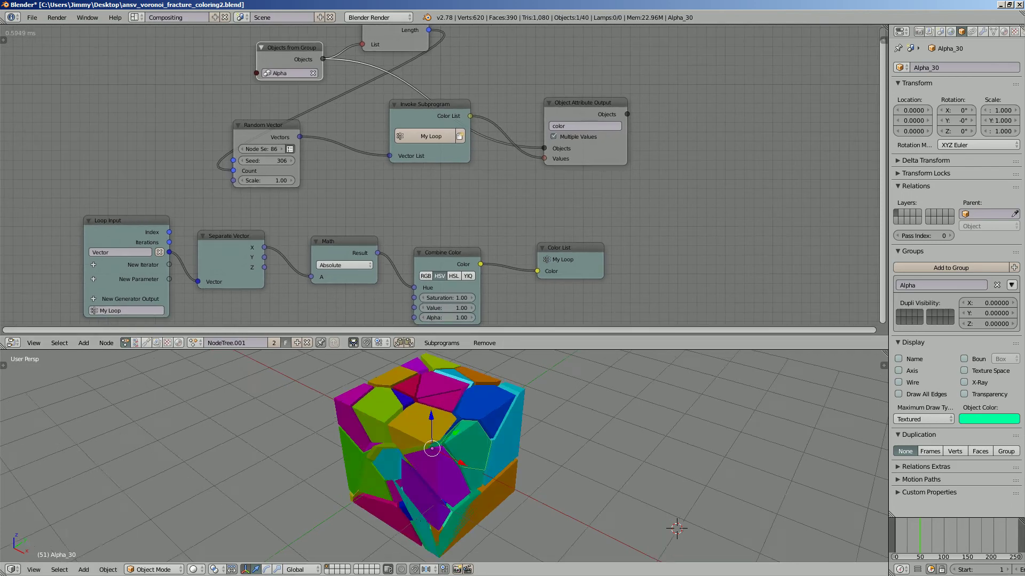
pyautogui.moveTo(480, 470); pyautogui.dragTo(675, 496, button='middle')
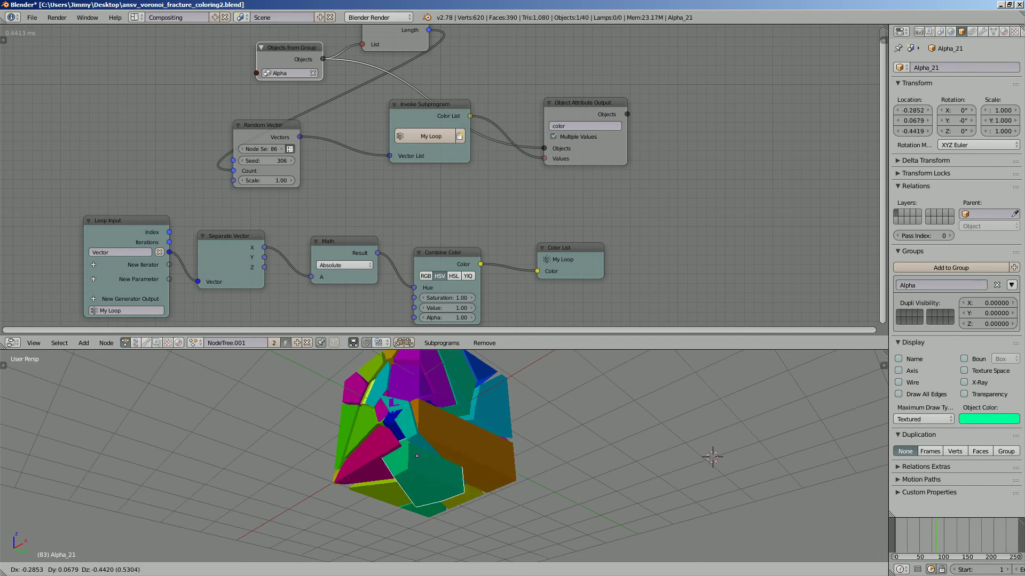
# Load the Sverchok NodeTree and set the voronoi script's bounding_n to 150.
pyautogui.rightClick(464, 443)
pyautogui.moveTo(464, 443); pyautogui.dragTo(478, 400, button='middle')
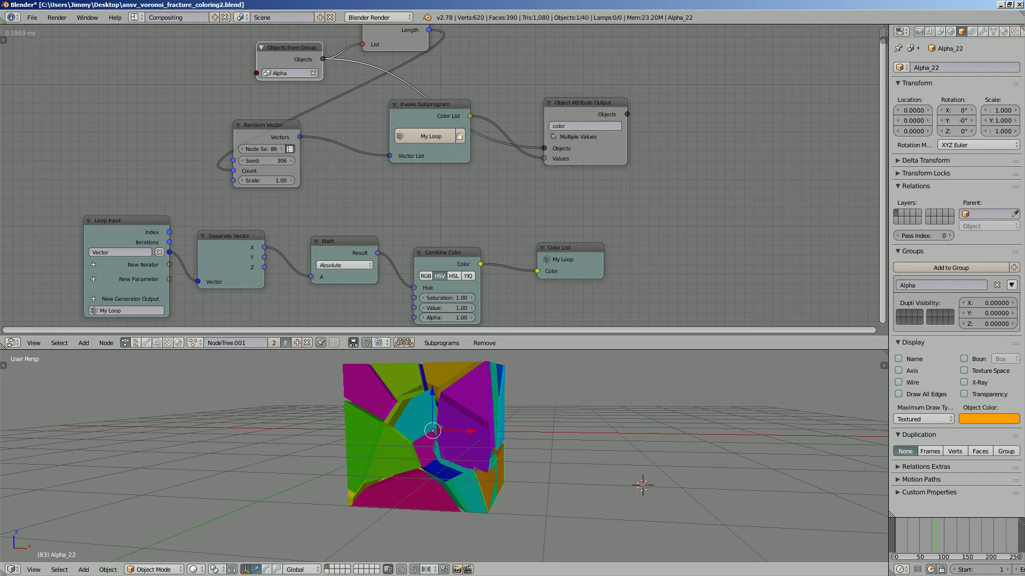
pyautogui.click(308, 343)
pyautogui.click(193, 342)
pyautogui.press('Return')
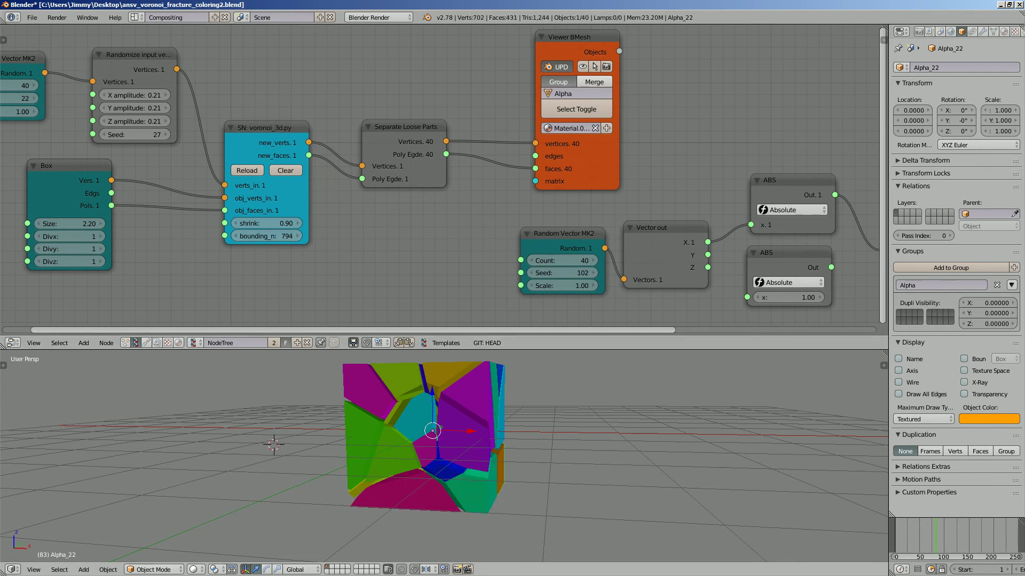
pyautogui.moveTo(443, 453); pyautogui.dragTo(384, 445, button='middle')
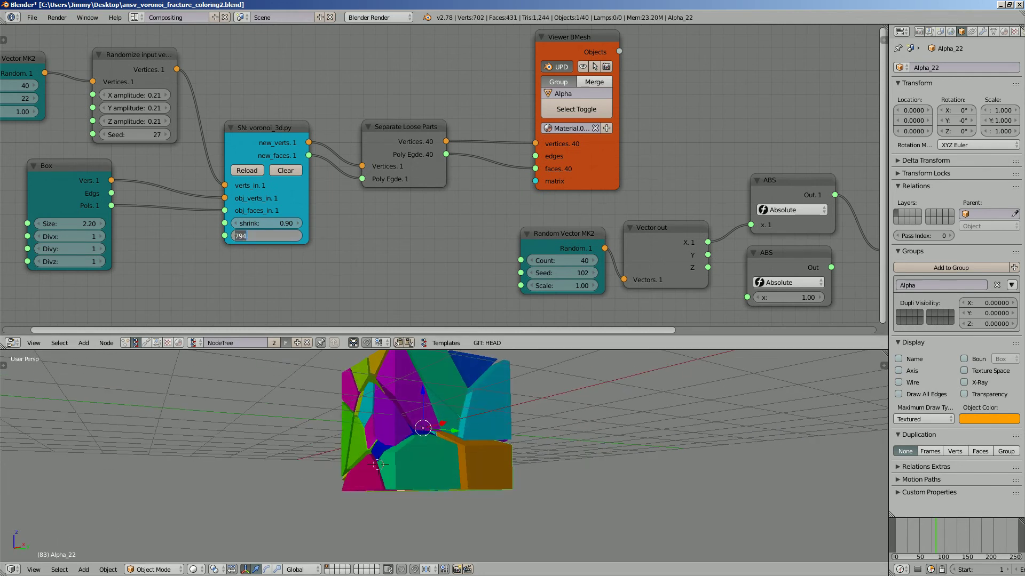
pyautogui.press('Return')
pyautogui.moveTo(406, 448); pyautogui.dragTo(337, 464, button='middle')
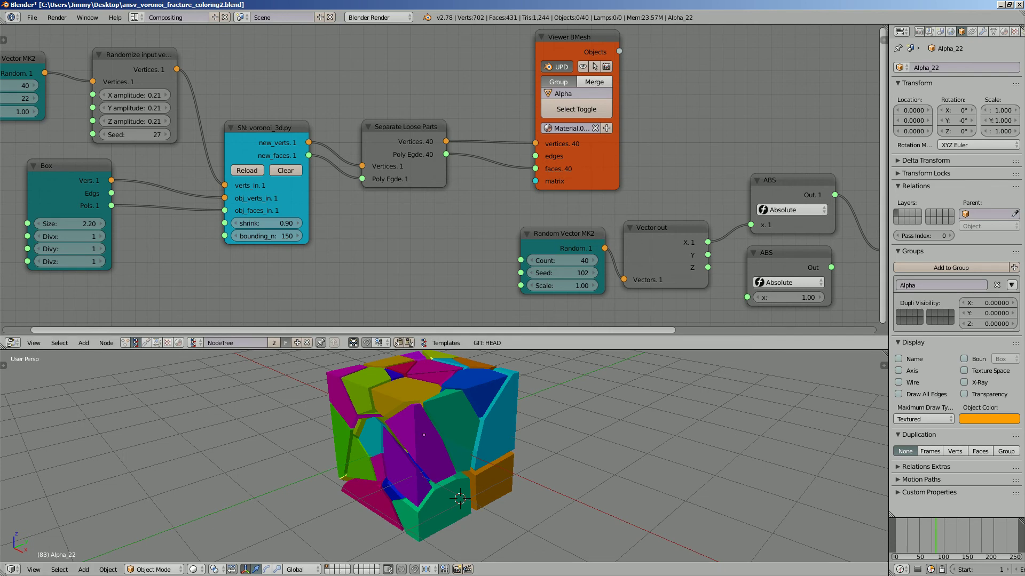
# Spread out Combine Color, Separate Vector and Loop Input to make room in the loop.
pyautogui.moveTo(373, 214); pyautogui.dragTo(512, 64, button='middle')
pyautogui.moveTo(512, 214); pyautogui.dragTo(541, 195, button='middle')
pyautogui.moveTo(531, 171); pyautogui.dragTo(584, 146)
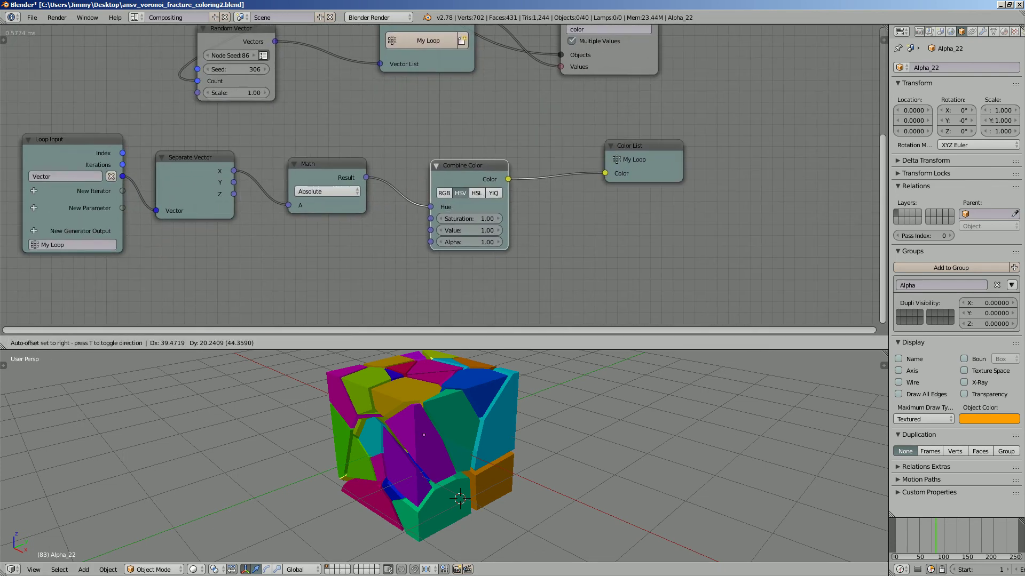
pyautogui.moveTo(395, 177); pyautogui.dragTo(418, 166)
pyautogui.moveTo(427, 214); pyautogui.dragTo(507, 220, button='middle')
pyautogui.moveTo(512, 169); pyautogui.dragTo(537, 170)
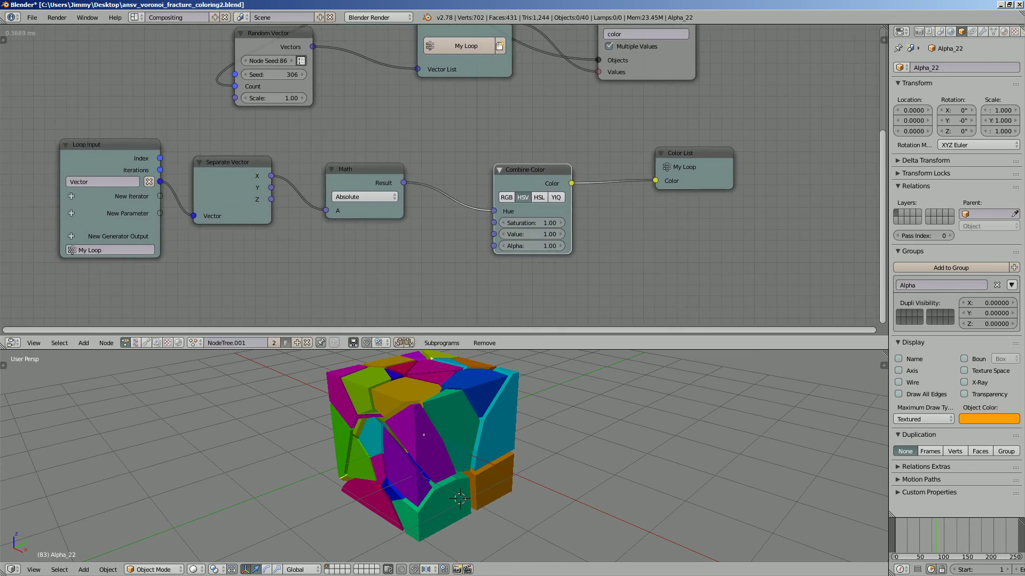
pyautogui.moveTo(427, 214); pyautogui.dragTo(422, 241, button='middle')
pyautogui.moveTo(229, 190); pyautogui.dragTo(246, 189)
pyautogui.moveTo(427, 240); pyautogui.dragTo(482, 229, button='middle')
pyautogui.moveTo(134, 162); pyautogui.dragTo(67, 175)
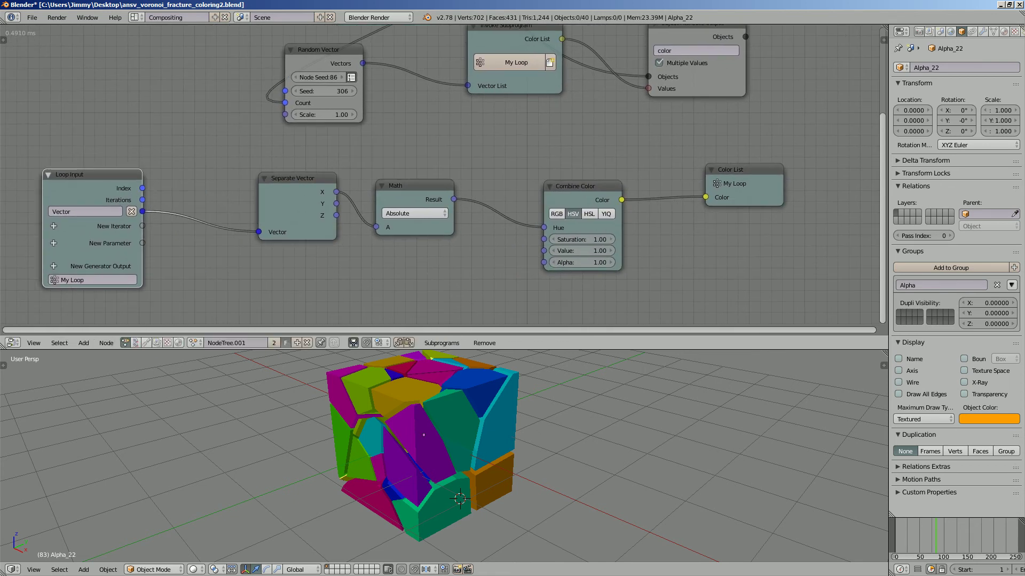
pyautogui.moveTo(427, 240); pyautogui.dragTo(435, 197, button='middle')
# Add an Offset Vector node below the loop, set to work on a single vector.
pyautogui.hotkey('shift', 'a')
pyautogui.click(304, 238)
pyautogui.write('off')
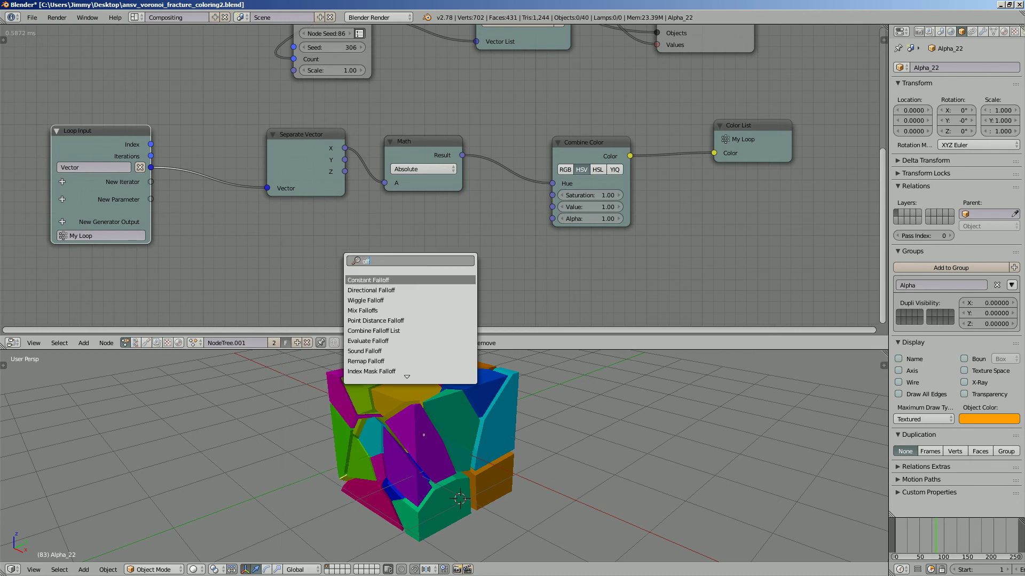
pyautogui.write('s')
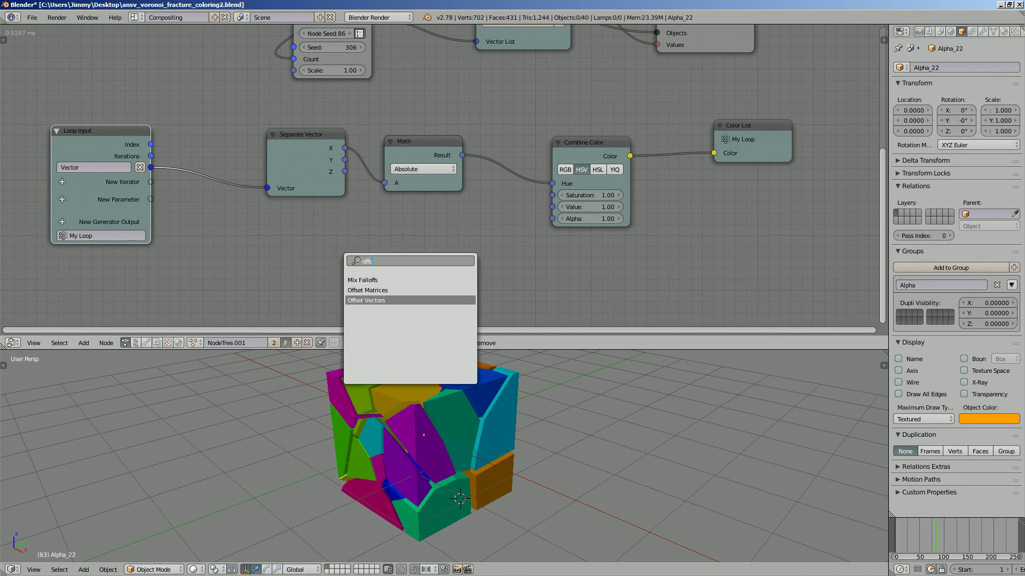
pyautogui.click(366, 300)
pyautogui.click(320, 288)
pyautogui.moveTo(320, 288); pyautogui.dragTo(348, 262, button='middle')
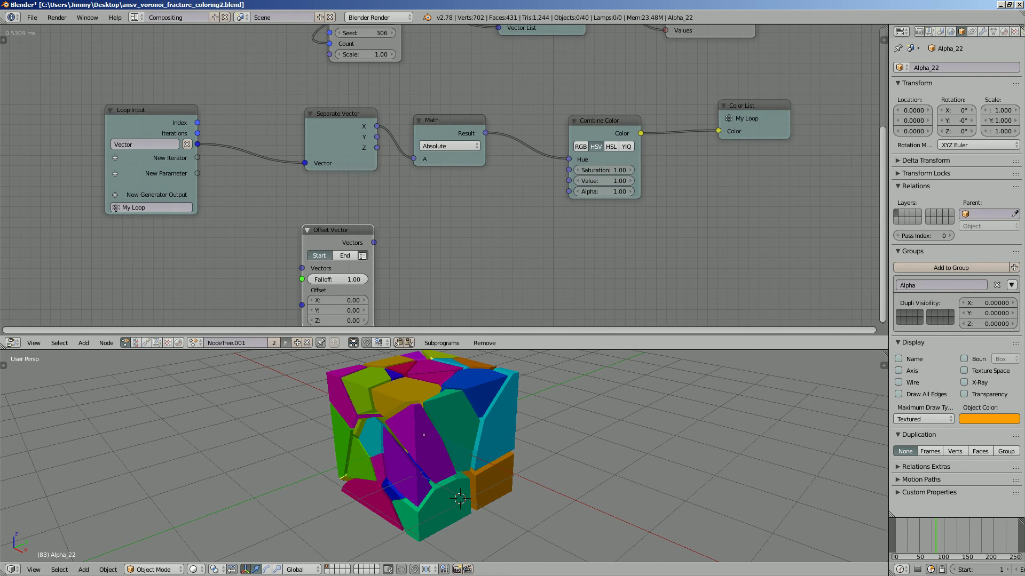
pyautogui.moveTo(325, 234); pyautogui.dragTo(315, 204)
pyautogui.scroll(-1, 315, 204)
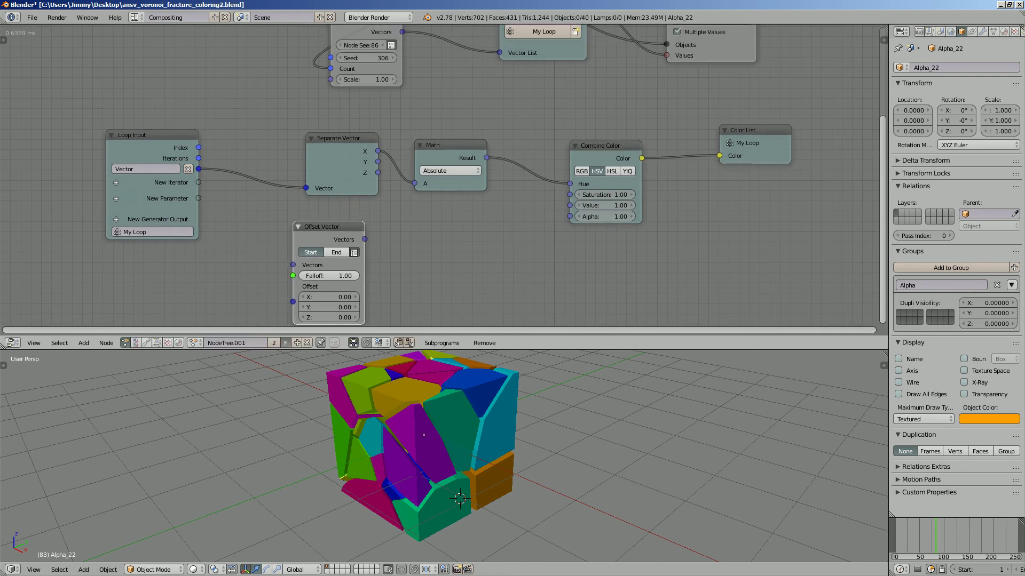
pyautogui.moveTo(322, 227); pyautogui.dragTo(325, 232, button='middle')
pyautogui.moveTo(325, 231); pyautogui.dragTo(313, 218)
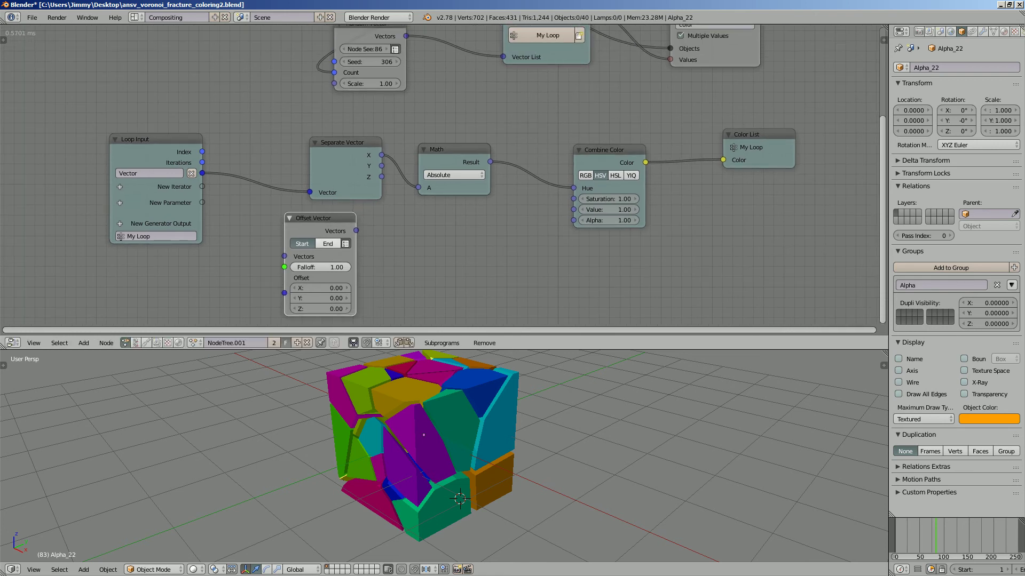
pyautogui.scroll(1, 440, 176)
pyautogui.click(337, 249)
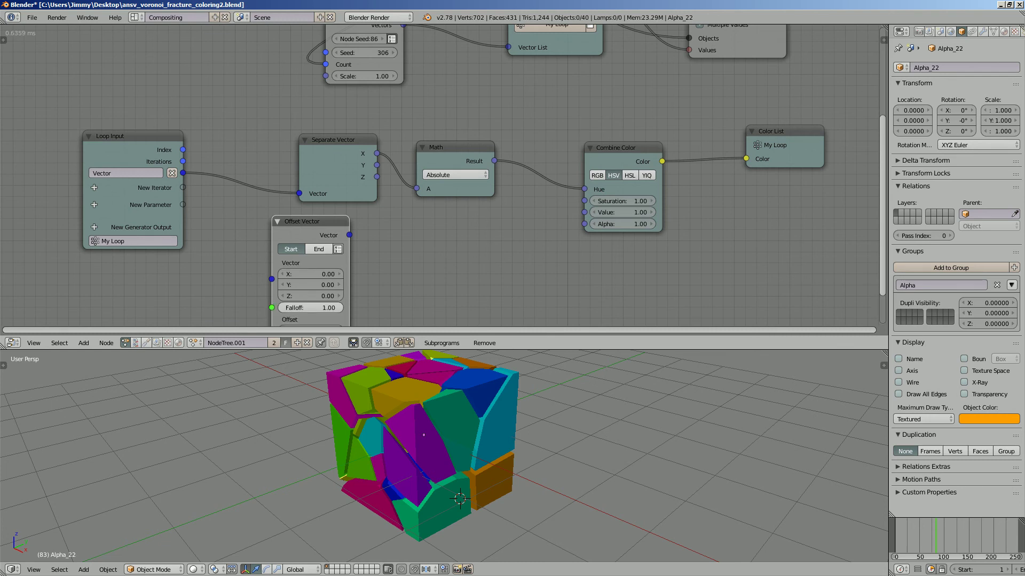
pyautogui.moveTo(337, 249); pyautogui.dragTo(394, 216, button='middle')
pyautogui.scroll(-1, 394, 215)
# Wire Loop Input's Vector and Index into Offset Vector, and its output into Separate Vector.
pyautogui.moveTo(249, 146); pyautogui.dragTo(273, 190)
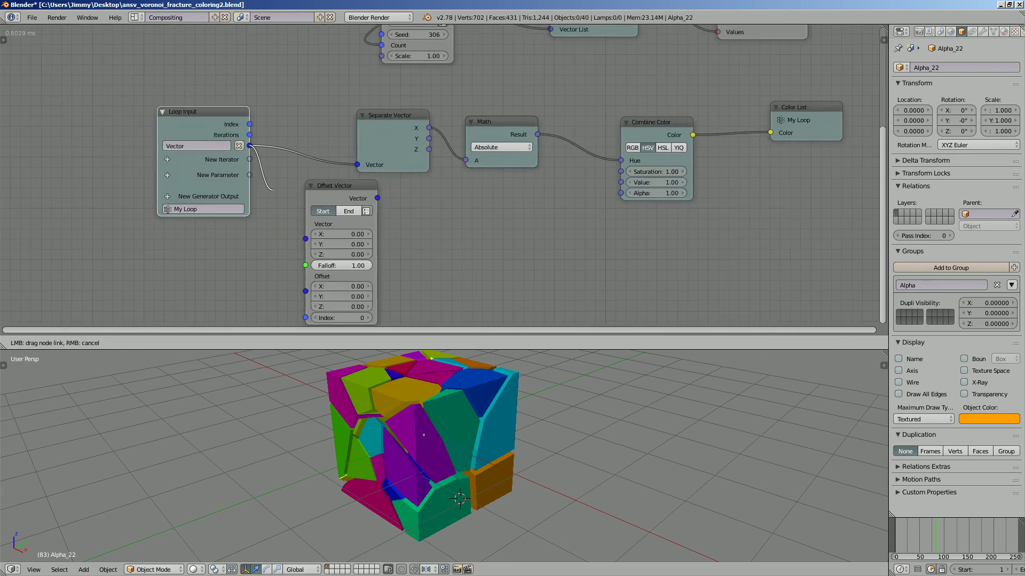
pyautogui.moveTo(304, 238); pyautogui.dragTo(305, 238)
pyautogui.moveTo(342, 186); pyautogui.dragTo(357, 164)
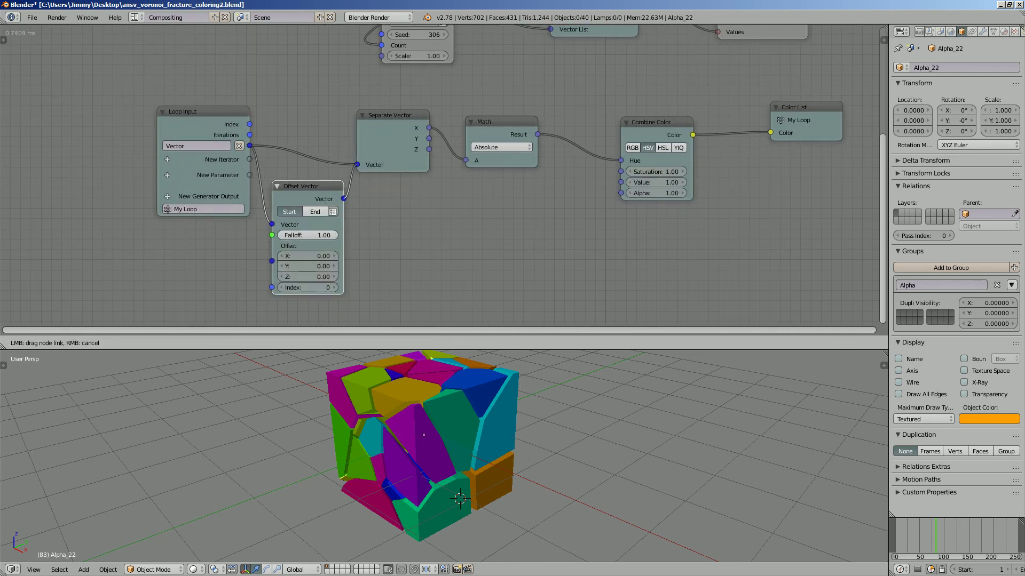
pyautogui.moveTo(357, 165); pyautogui.dragTo(456, 144, button='middle')
pyautogui.scroll(1, 456, 144)
pyautogui.scroll(1, 440, 185)
pyautogui.moveTo(277, 76); pyautogui.dragTo(278, 113)
pyautogui.moveTo(358, 281); pyautogui.dragTo(358, 281)
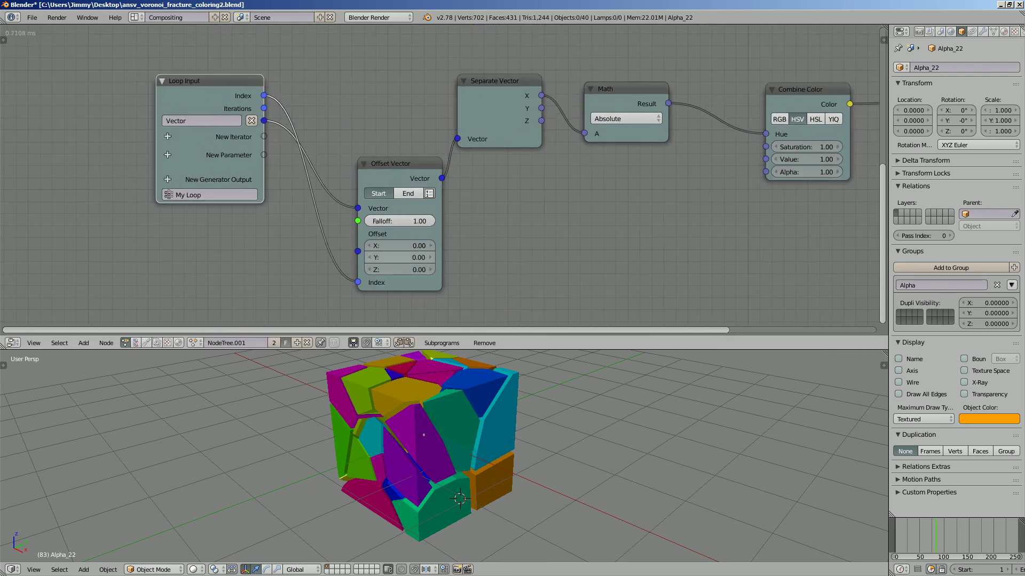
# Set the offsets to X 0.81 and Y 0.78 with falloff 0.97.
pyautogui.moveTo(399, 246)
pyautogui.mouseDown()
pyautogui.moveTo(419, 258)
pyautogui.moveTo(371, 246)
pyautogui.moveTo(419, 245)
pyautogui.mouseUp()
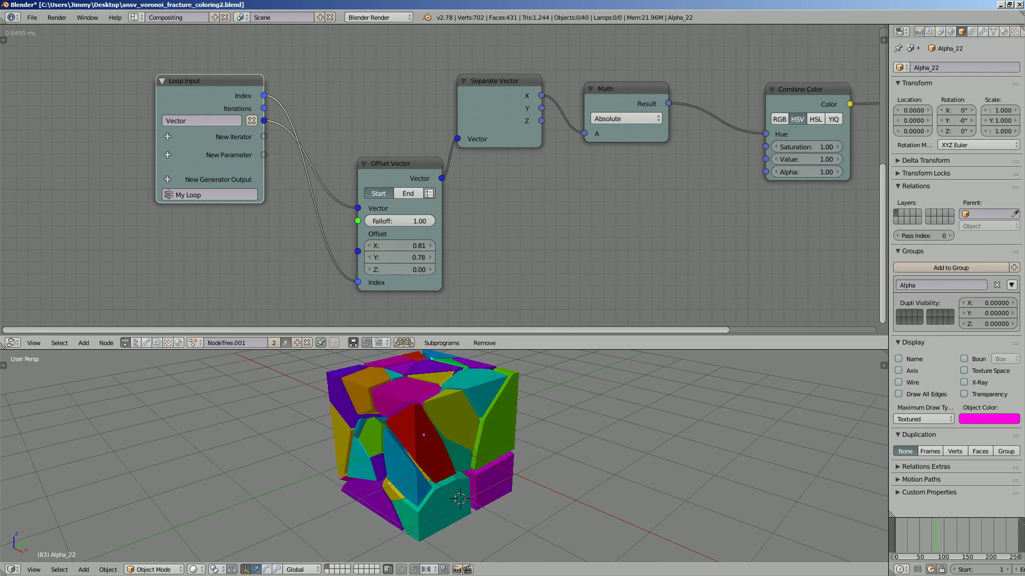
pyautogui.moveTo(395, 163); pyautogui.dragTo(382, 166)
pyautogui.moveTo(384, 224); pyautogui.dragTo(375, 224)
pyautogui.moveTo(157, 248); pyautogui.dragTo(230, 191, button='middle')
# Add a Delay Falloff node and connect it to Offset Vector's falloff.
pyautogui.hotkey('shift', 'a')
pyautogui.click(229, 191)
pyautogui.write('de')
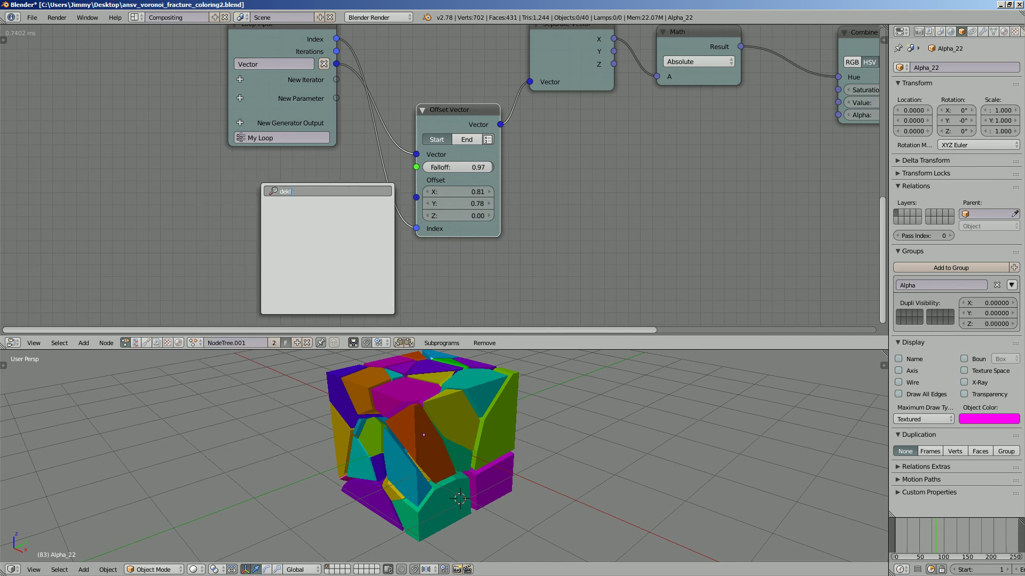
pyautogui.write('lay')
pyautogui.press('Return')
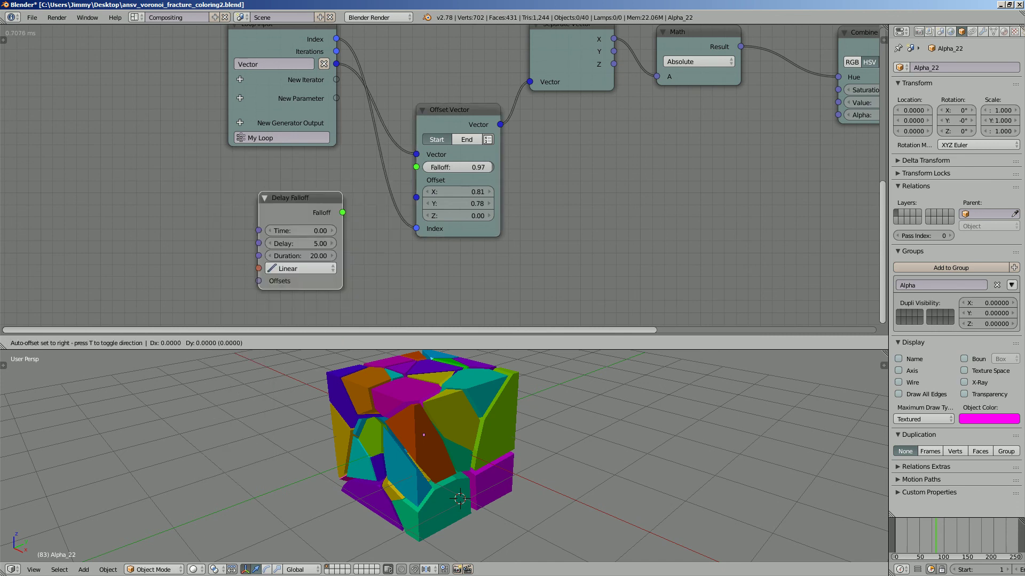
pyautogui.moveTo(344, 213); pyautogui.dragTo(344, 212)
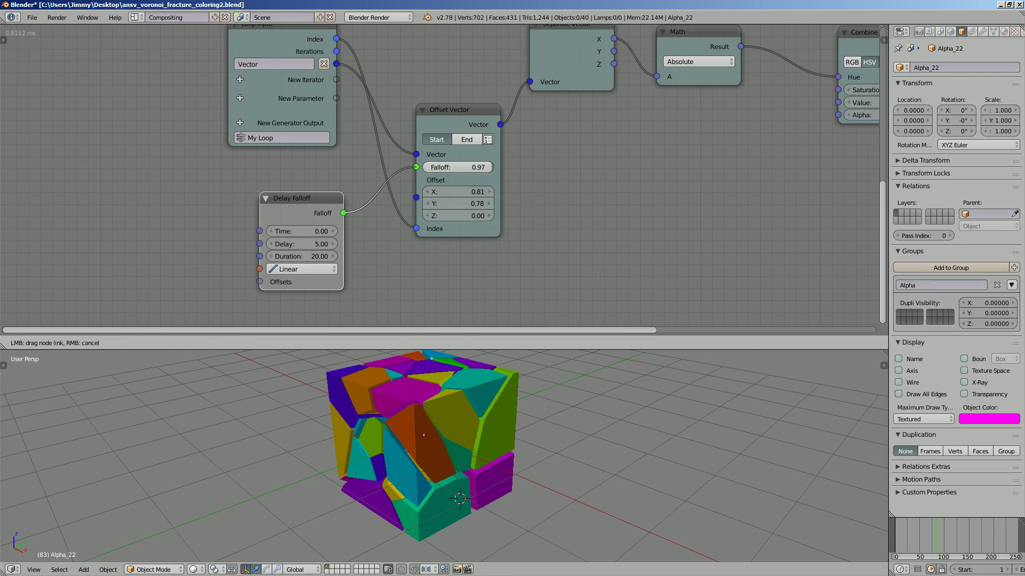
pyautogui.moveTo(416, 167); pyautogui.dragTo(416, 167)
pyautogui.moveTo(416, 167); pyautogui.dragTo(446, 149, button='middle')
# Drive Delay Falloff's Time from Time Info's Frame and play the animation.
pyautogui.hotkey('ctrl', 'a')
pyautogui.write('fra')
pyautogui.press('Down')
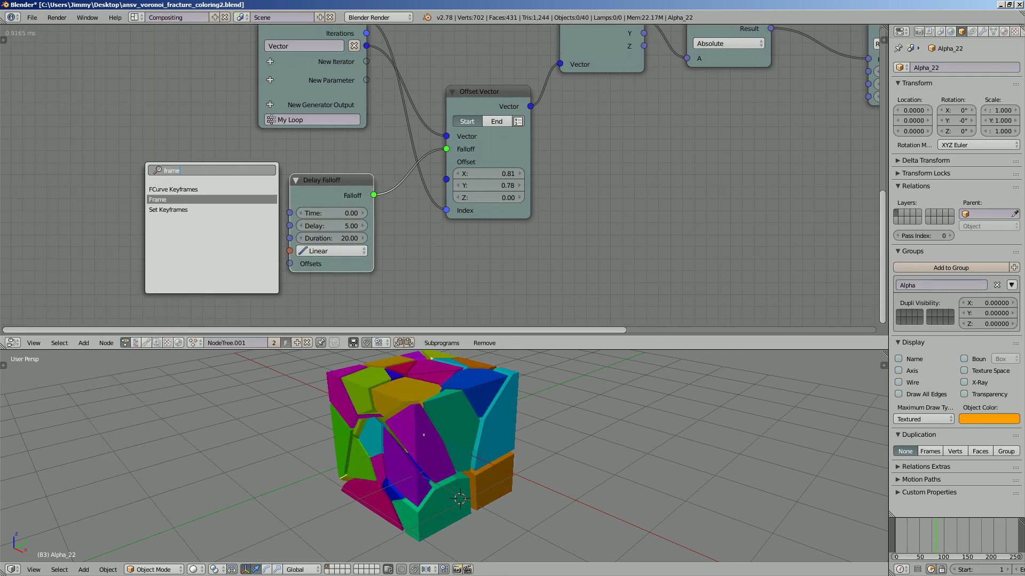
pyautogui.press('Return')
pyautogui.press('Return')
pyautogui.moveTo(227, 194); pyautogui.dragTo(289, 213)
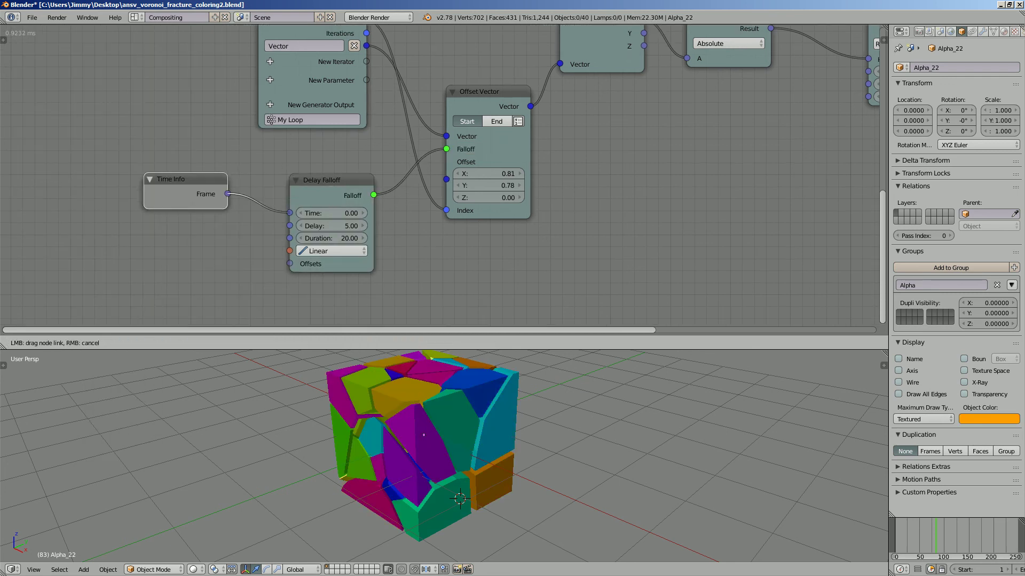
pyautogui.hotkey('alt', 'a')
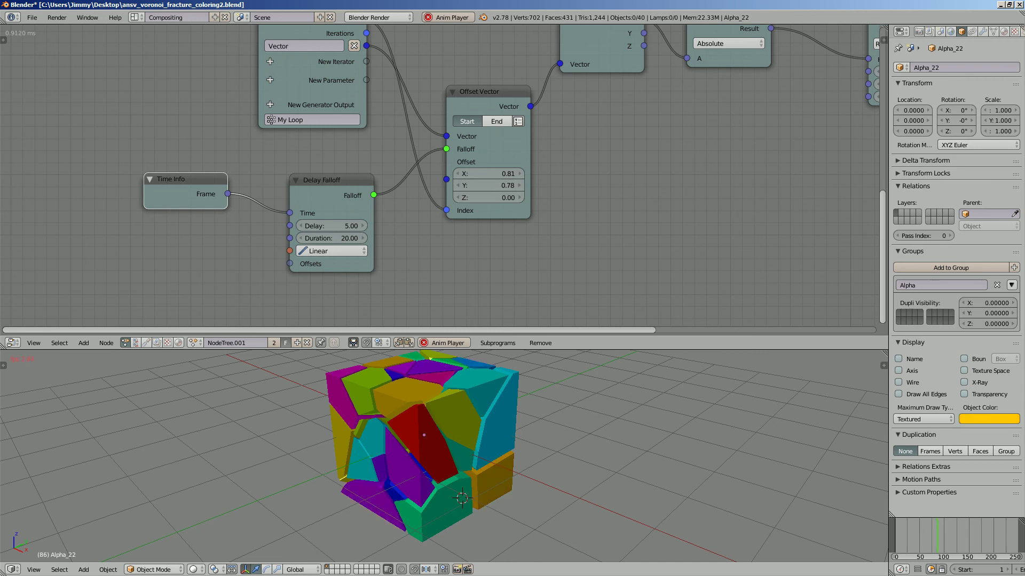
pyautogui.press('KP_3')
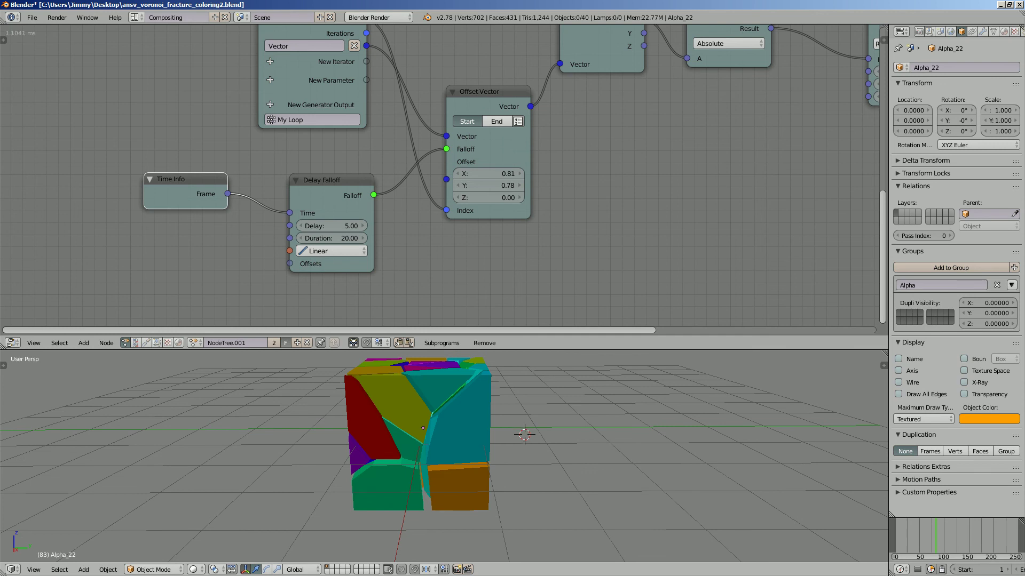
# Switch to the 3D View Full layout, watch the colours animate, then stop playback.
pyautogui.moveTo(438, 416); pyautogui.dragTo(411, 459, button='middle')
pyautogui.click(133, 17)
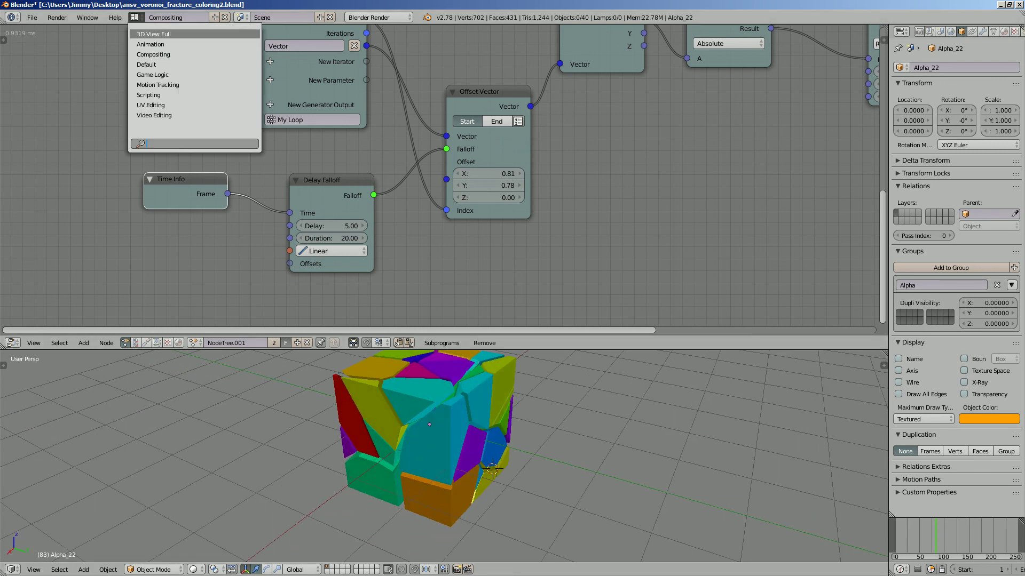
pyautogui.click(154, 33)
pyautogui.hotkey('alt', 'a')
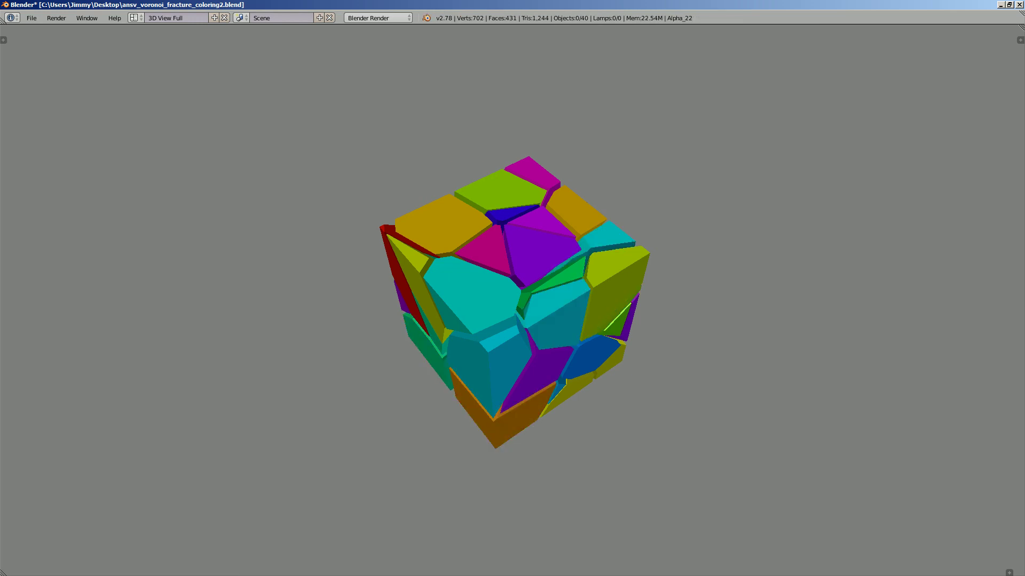
pyautogui.hotkey('alt', 'a')
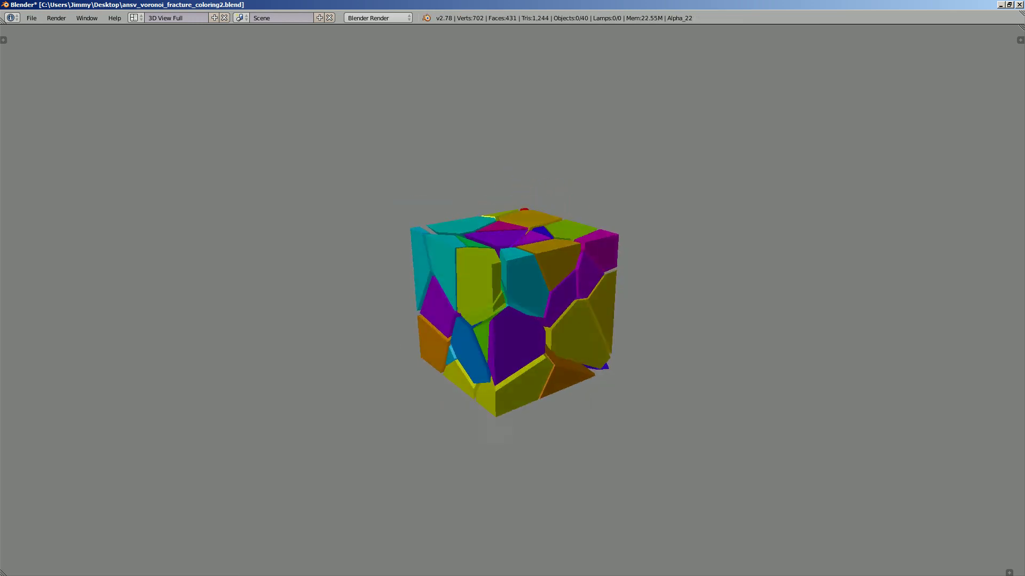